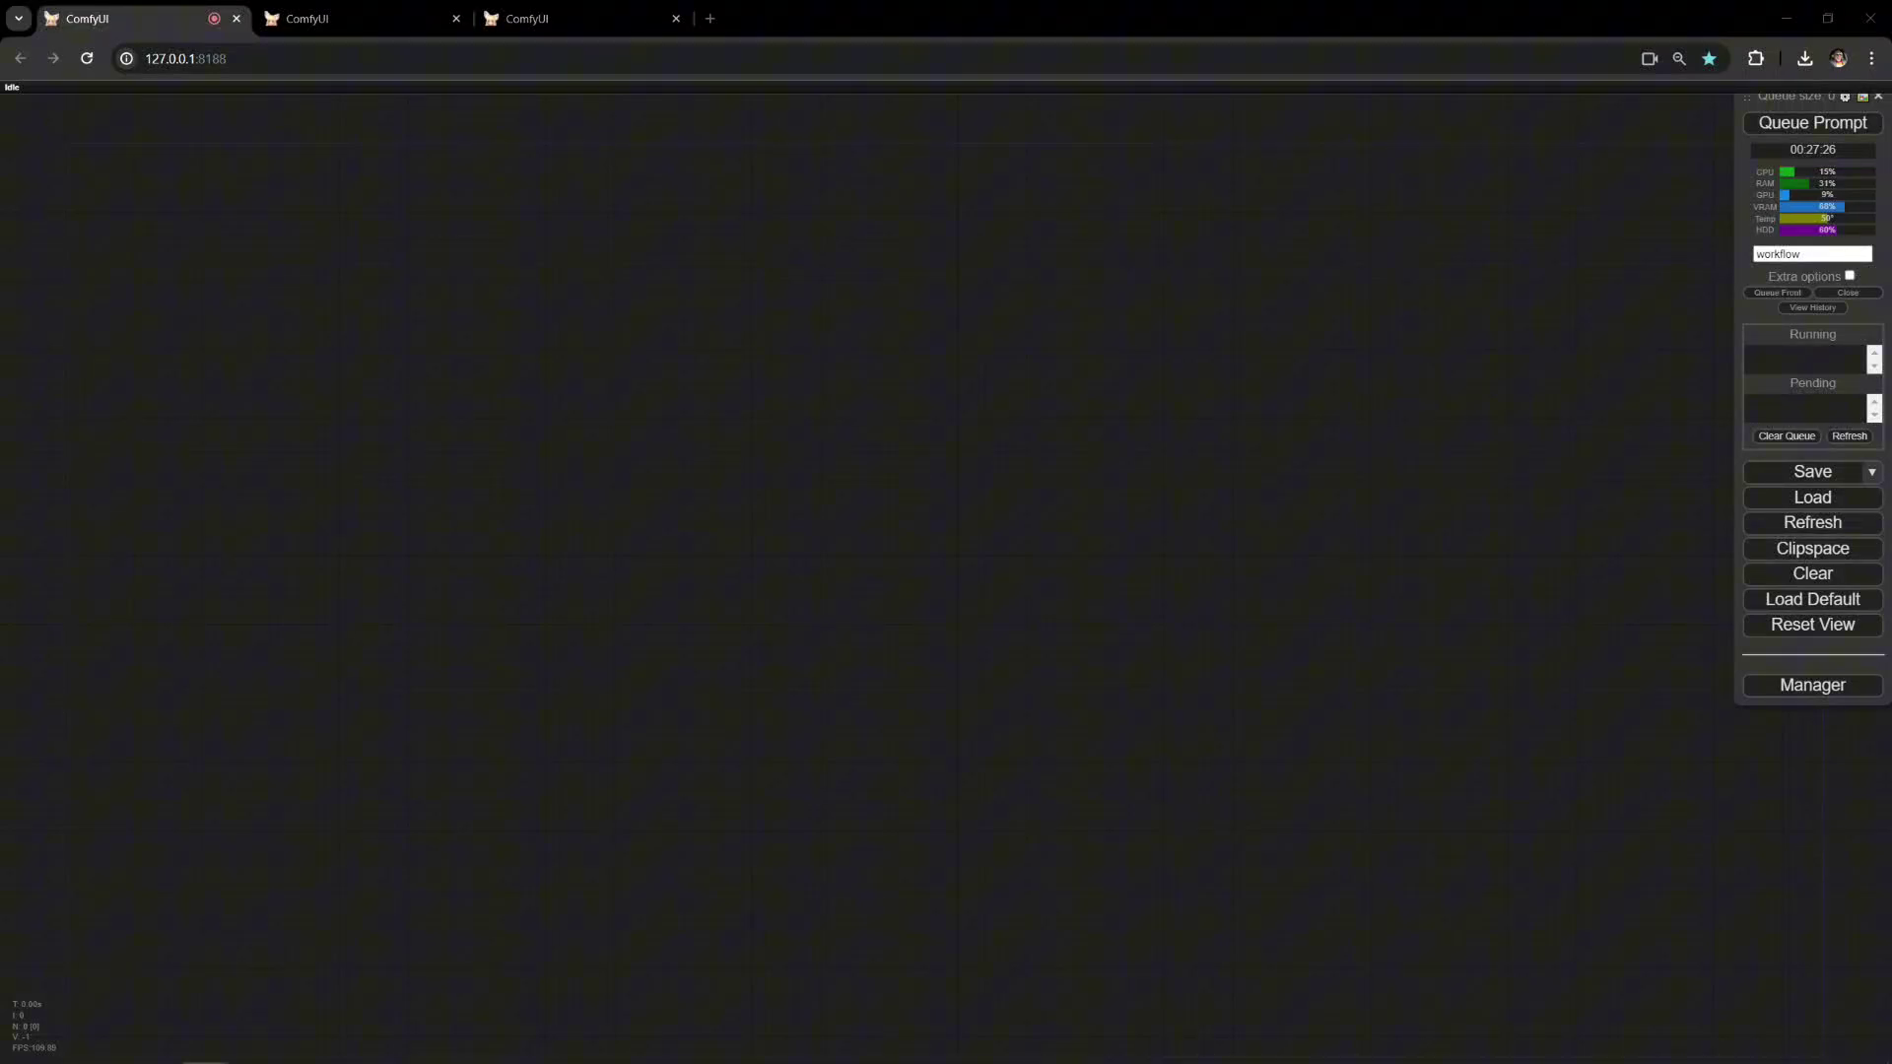
Step: Load the TRT conversion workflow and set its filename_prefix to tensorrt/ComfyUI_TEST TEST
left_click_drag(1692, 104, 887, 552)
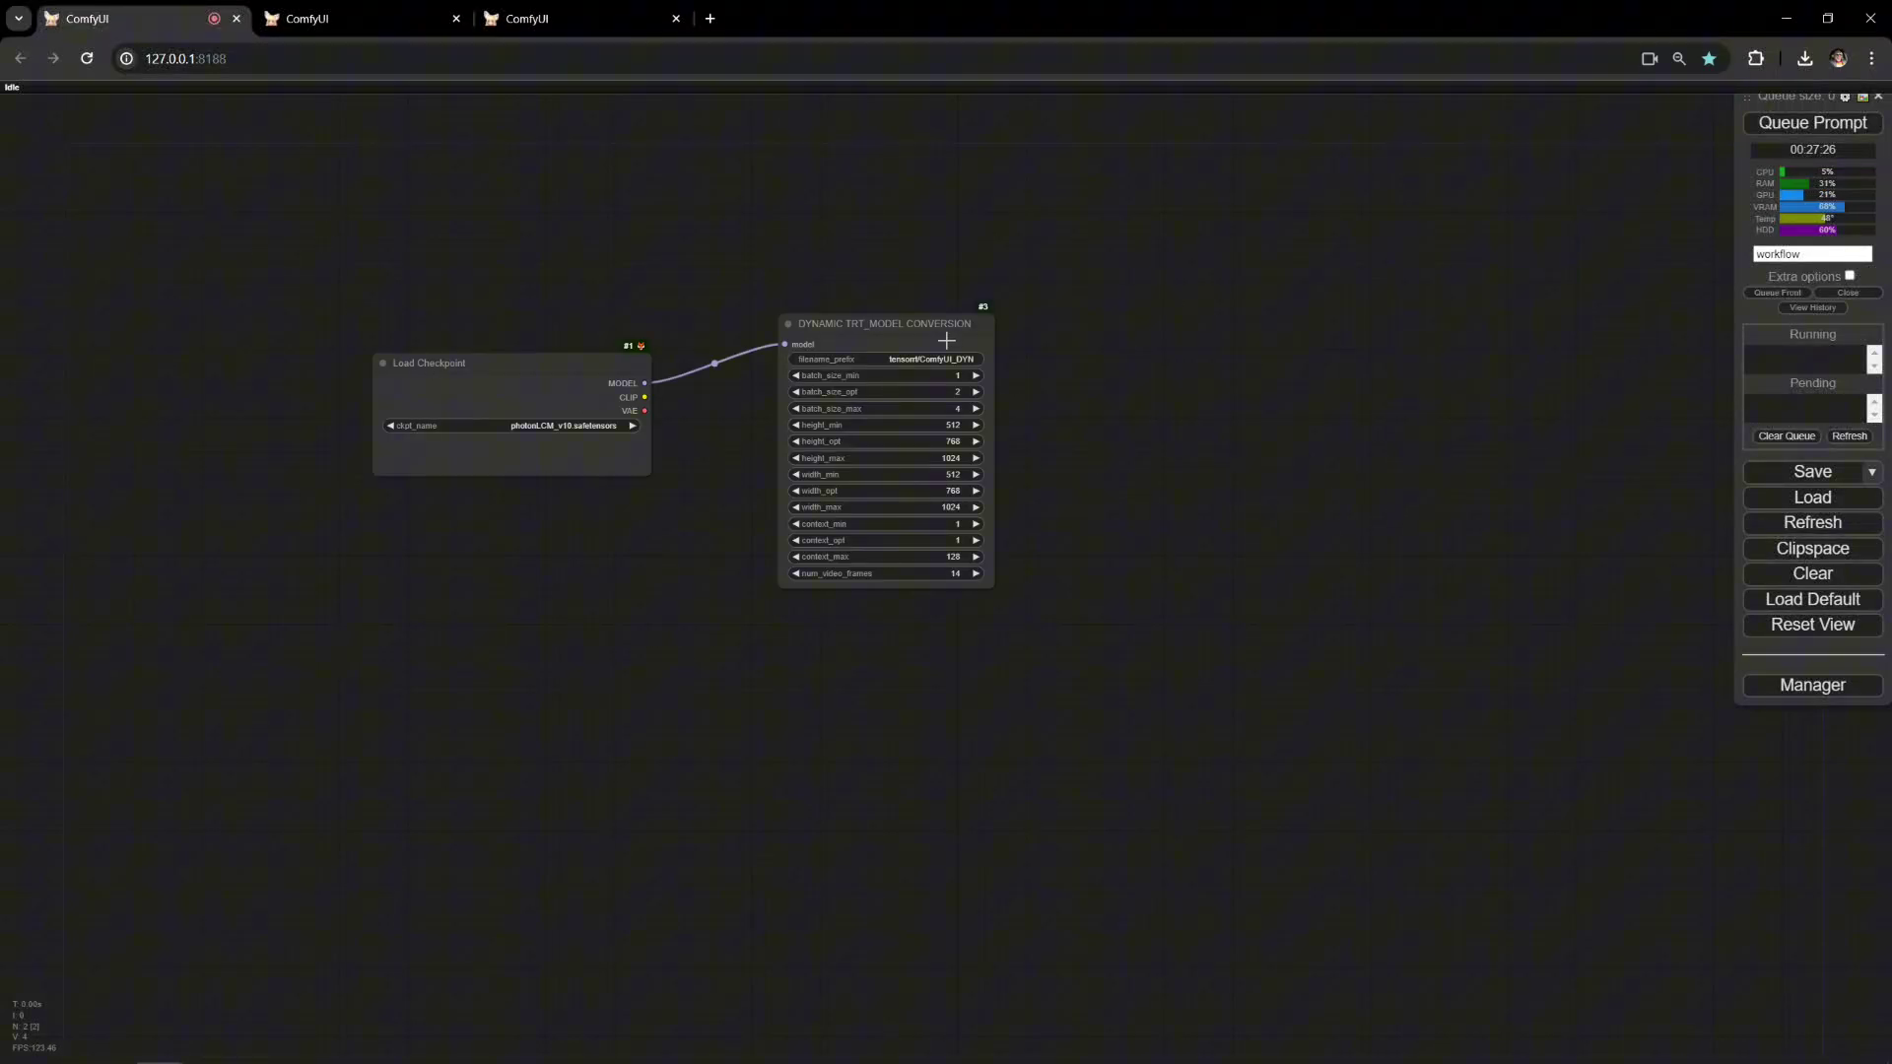
scroll(942, 340, "up", 5)
left_click(1007, 382)
left_click(1259, 387)
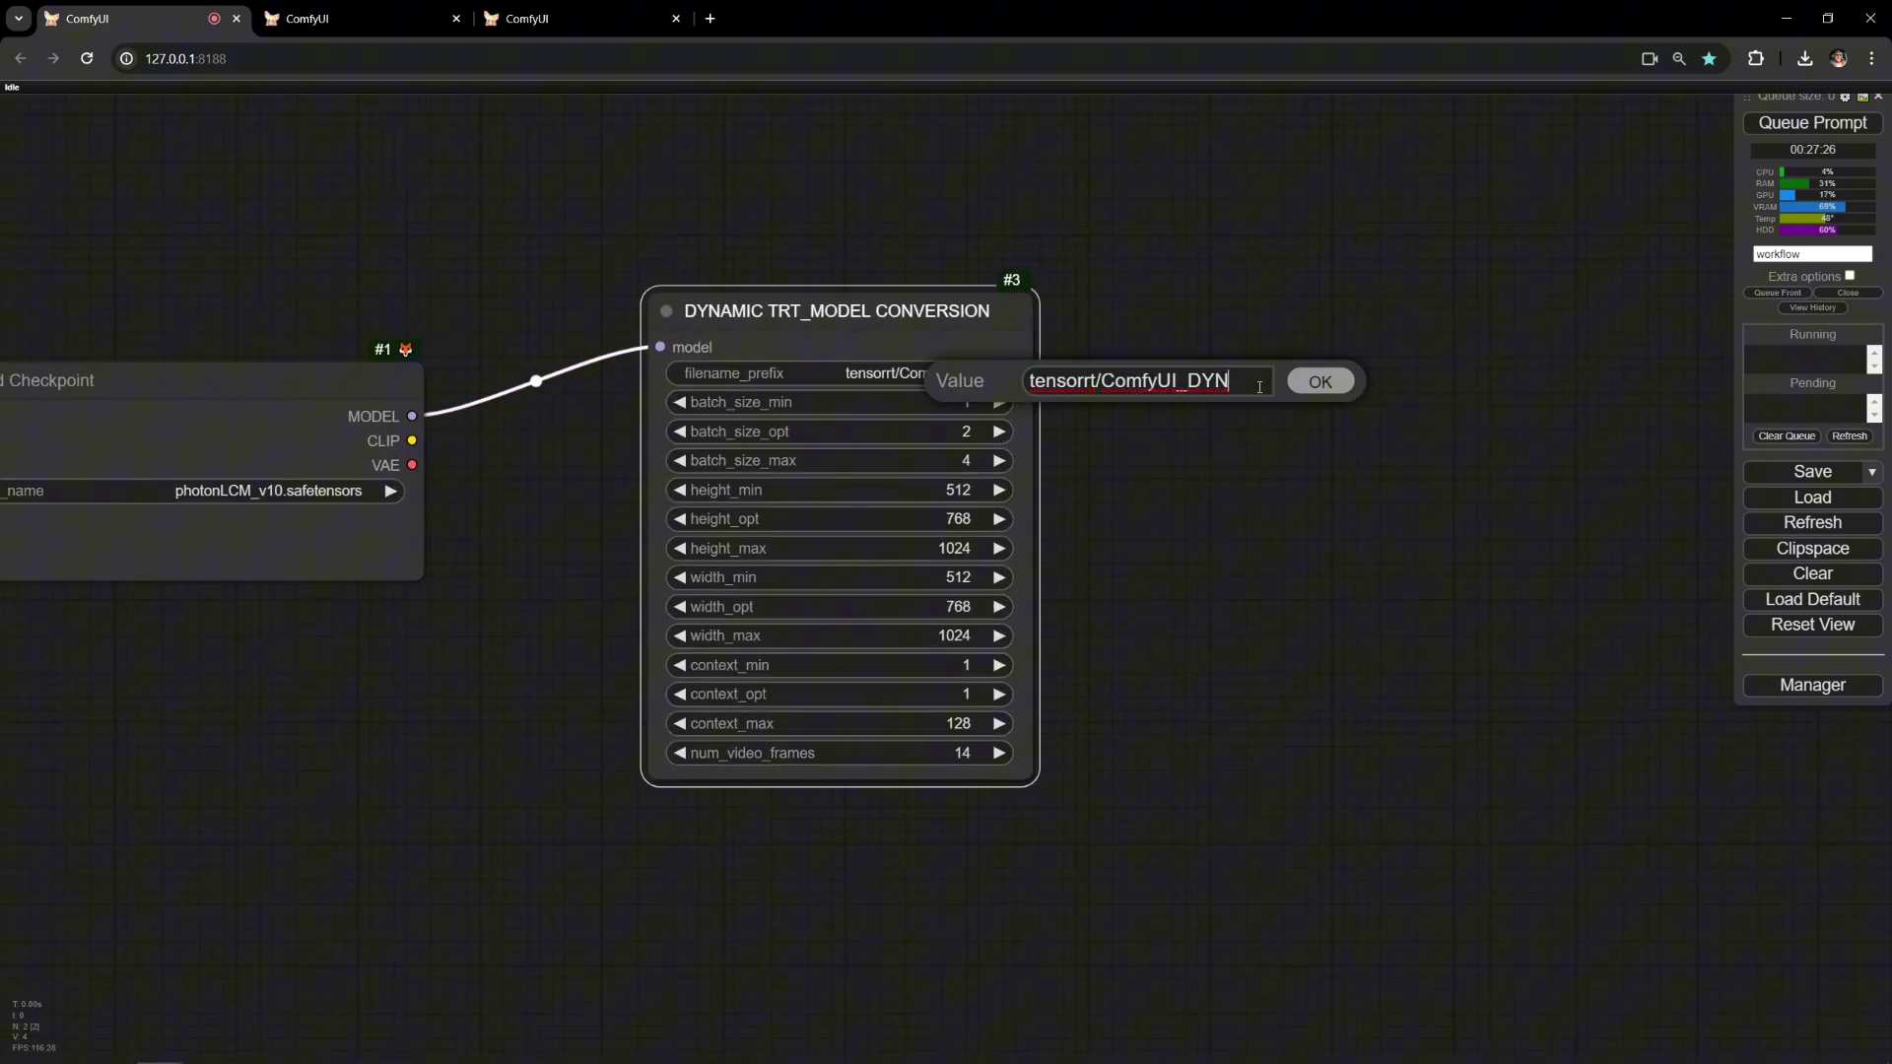
left_click_drag(1259, 388, 1194, 384)
left_click(1210, 391)
type("TEST TEST")
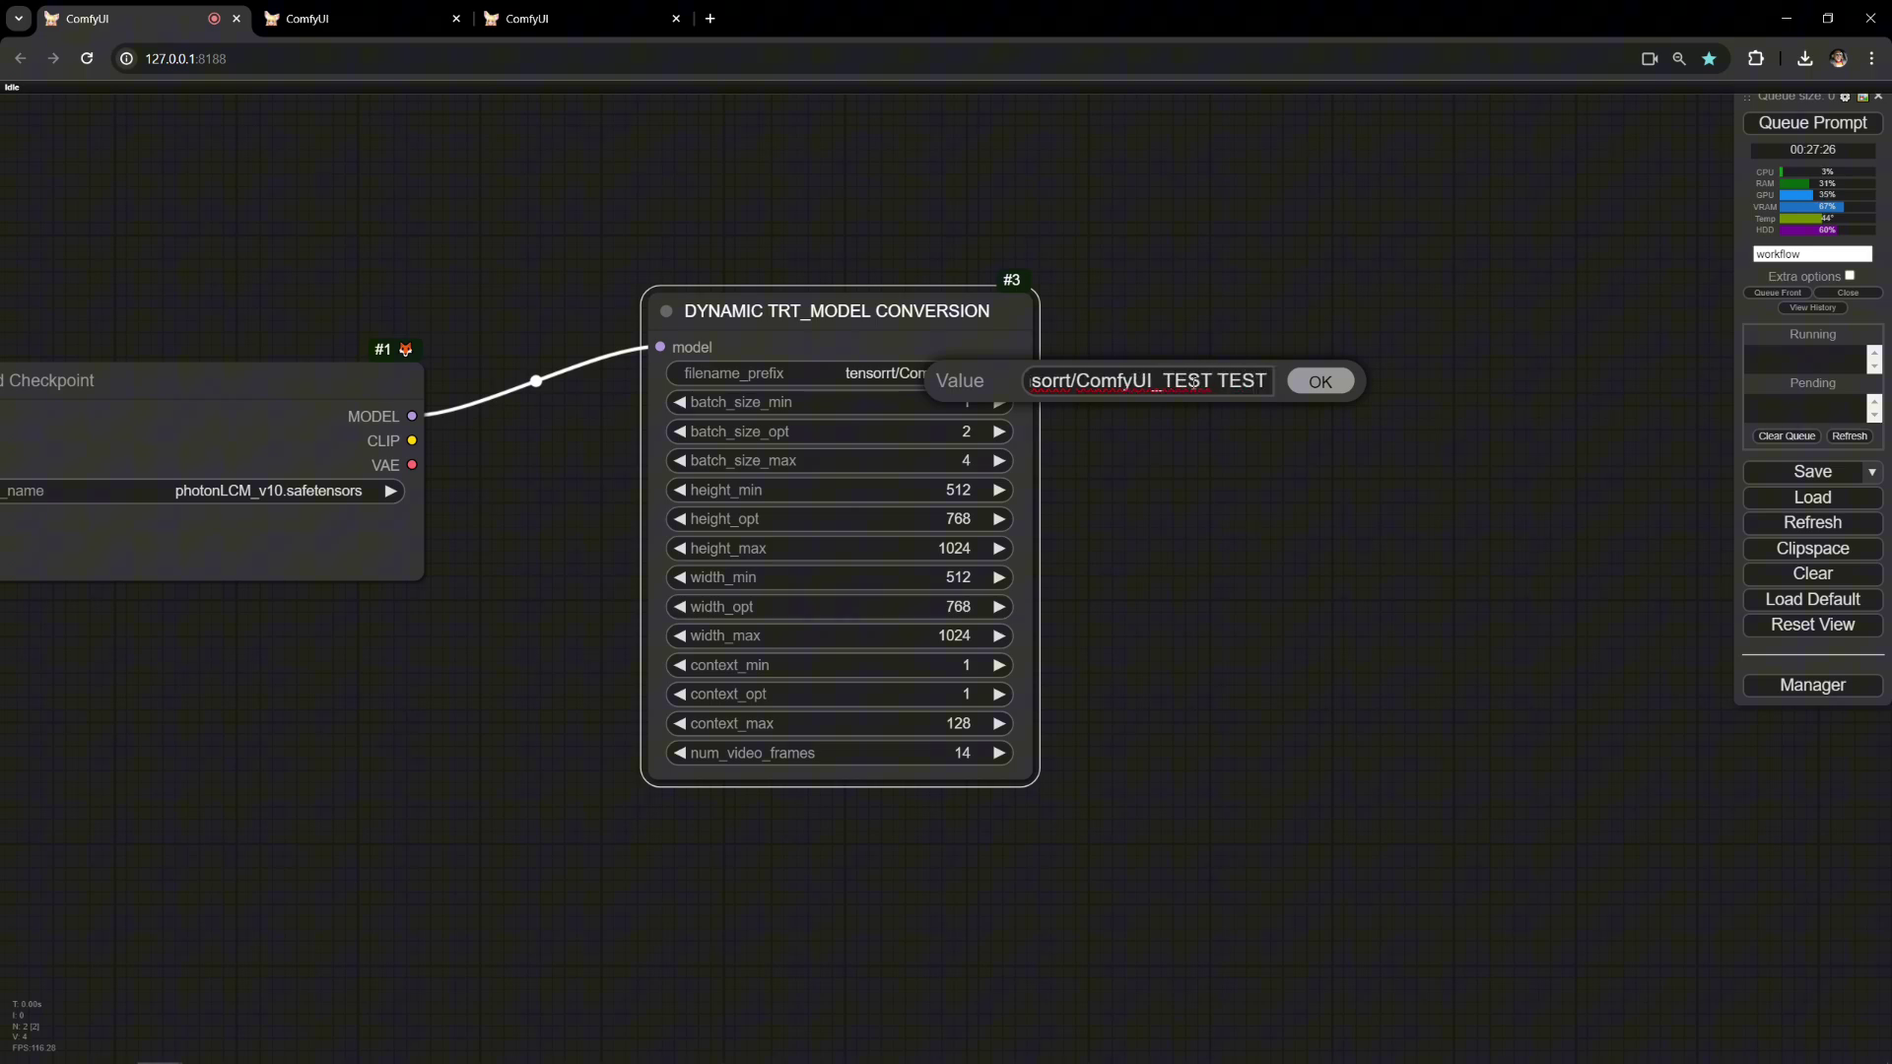
type("!!")
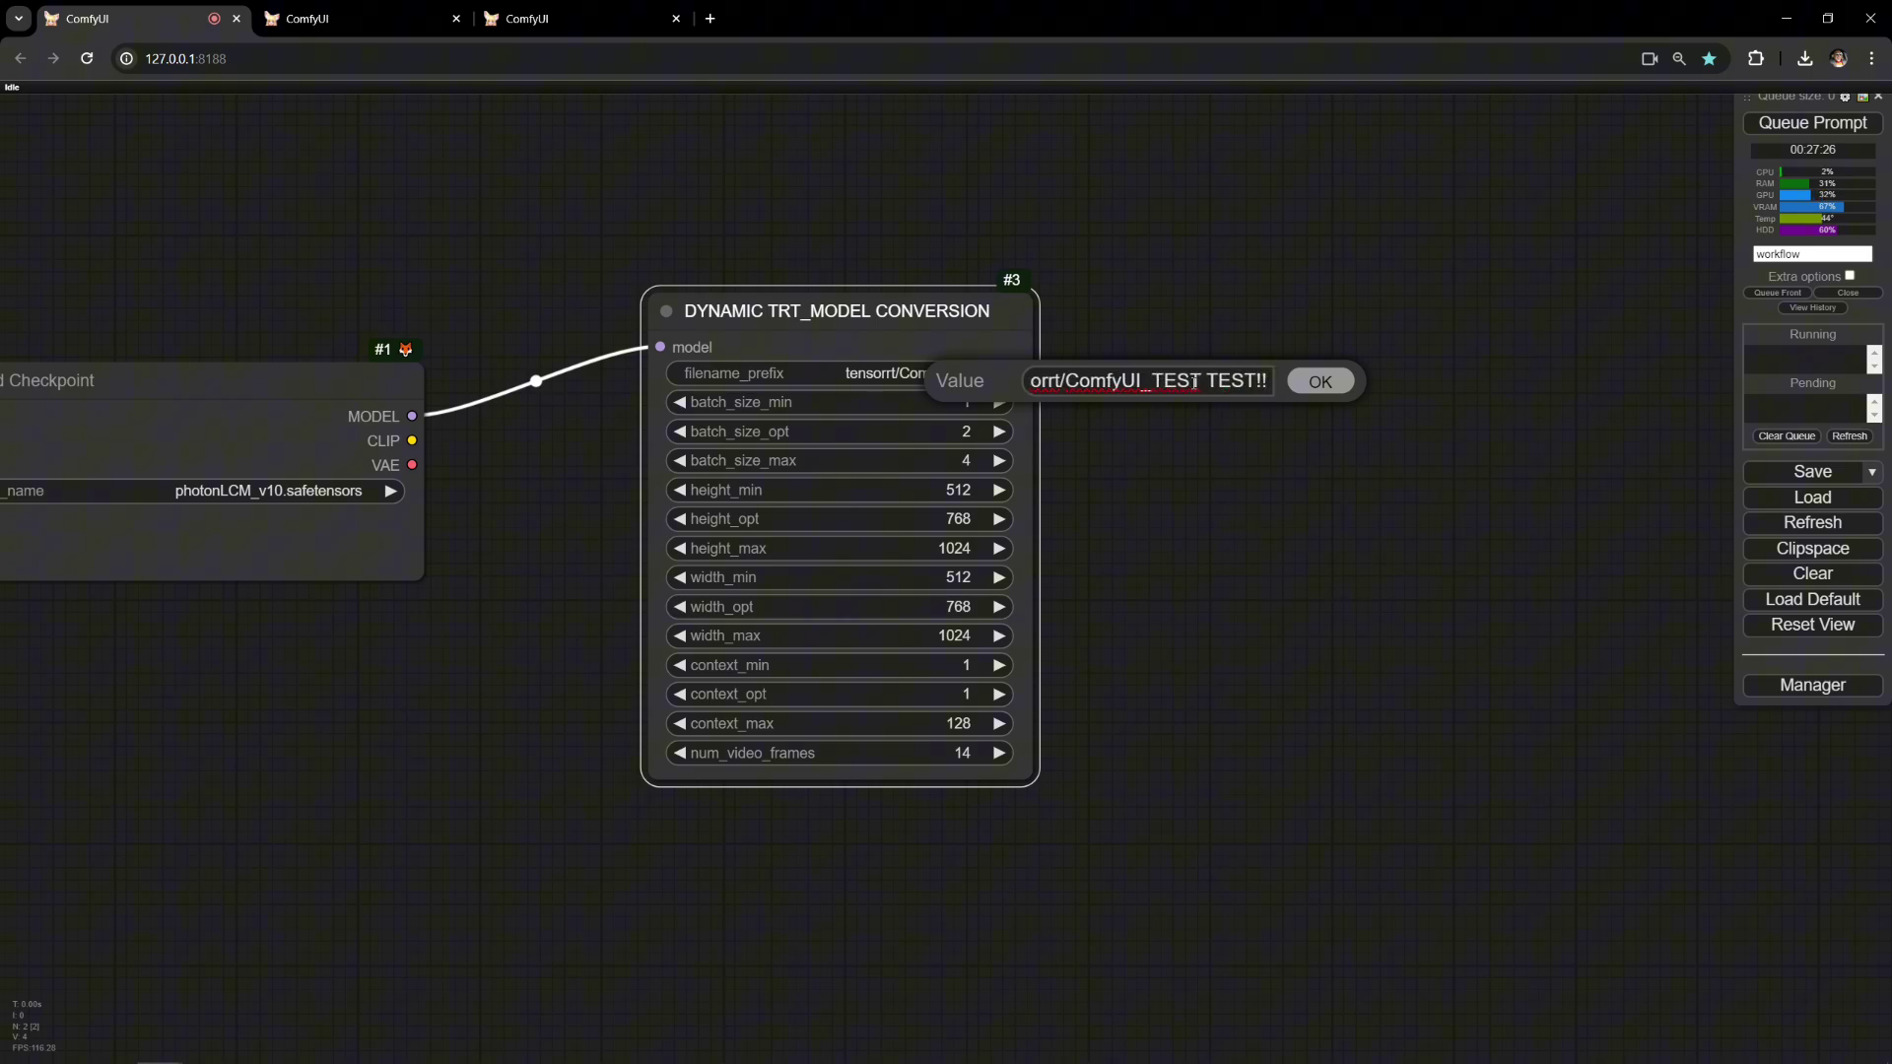
key("BackSpace")
key("BackSpace")
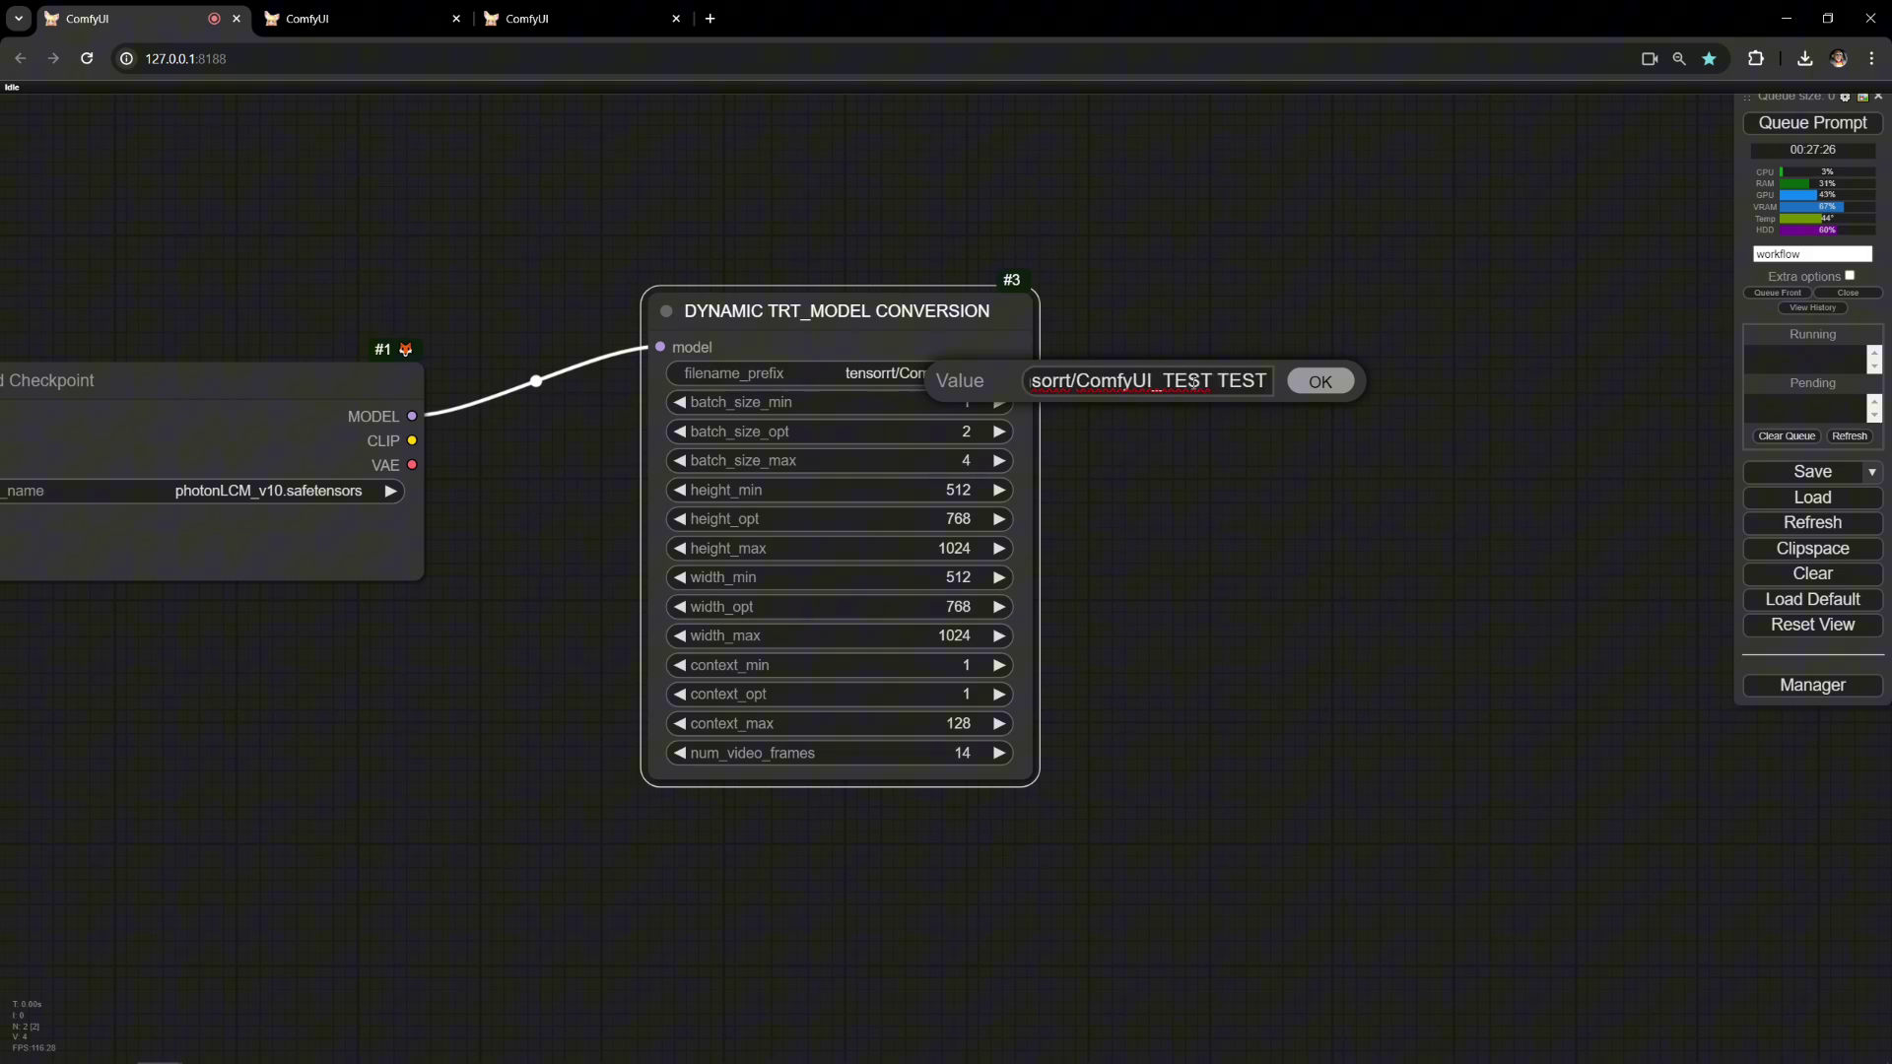
left_click(1322, 395)
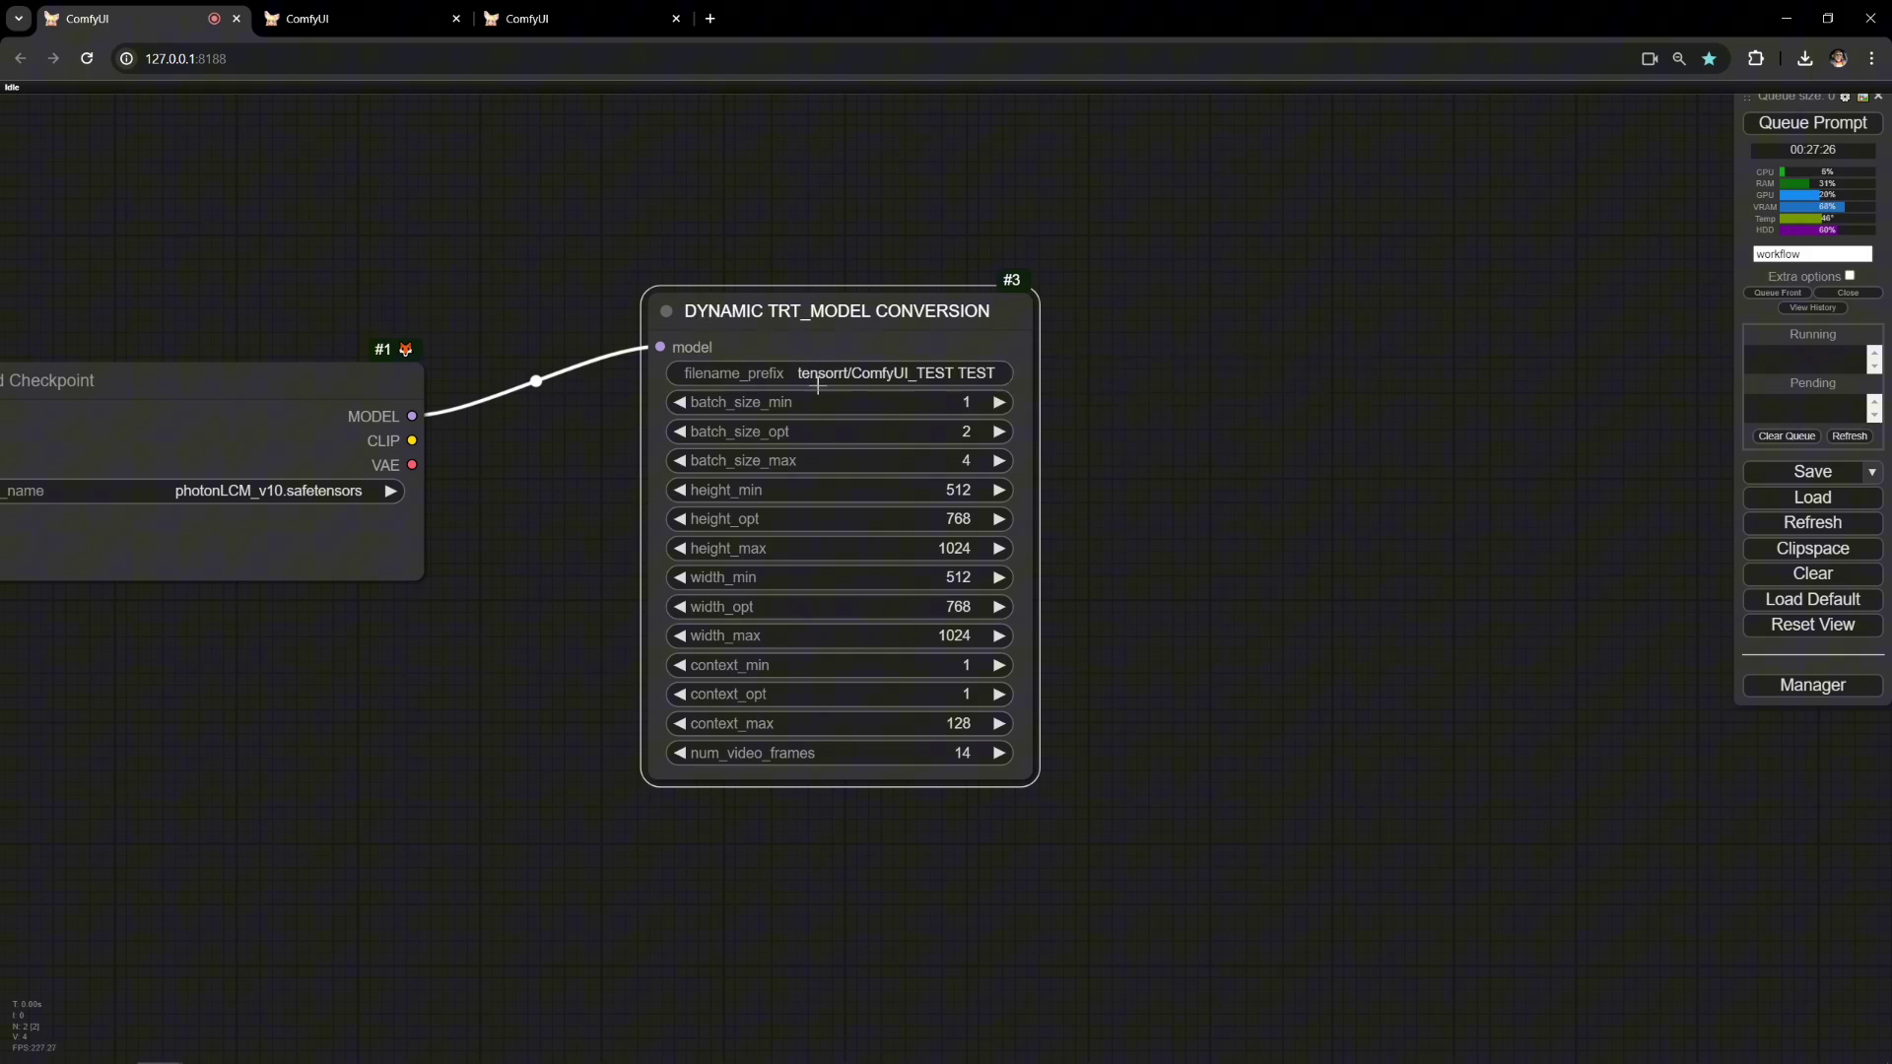
left_click_drag(451, 793, 882, 823)
left_click(685, 525)
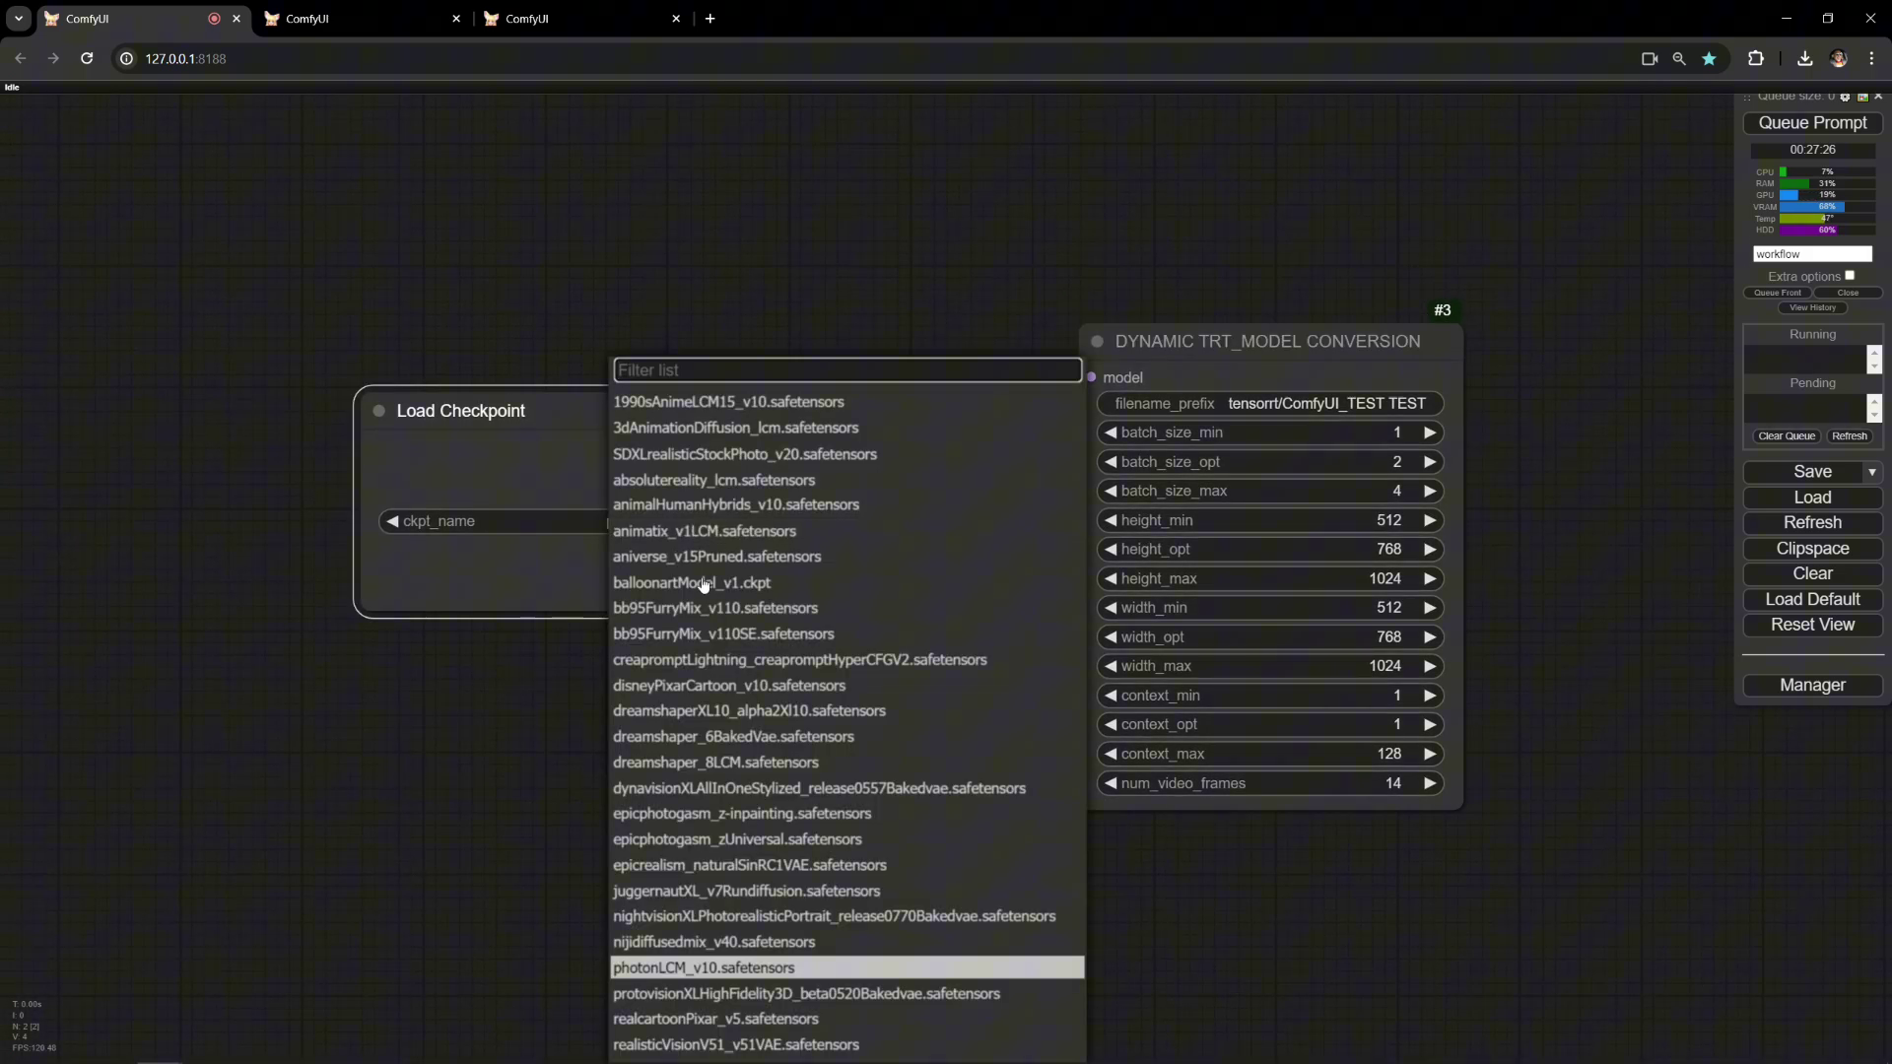
left_click(703, 967)
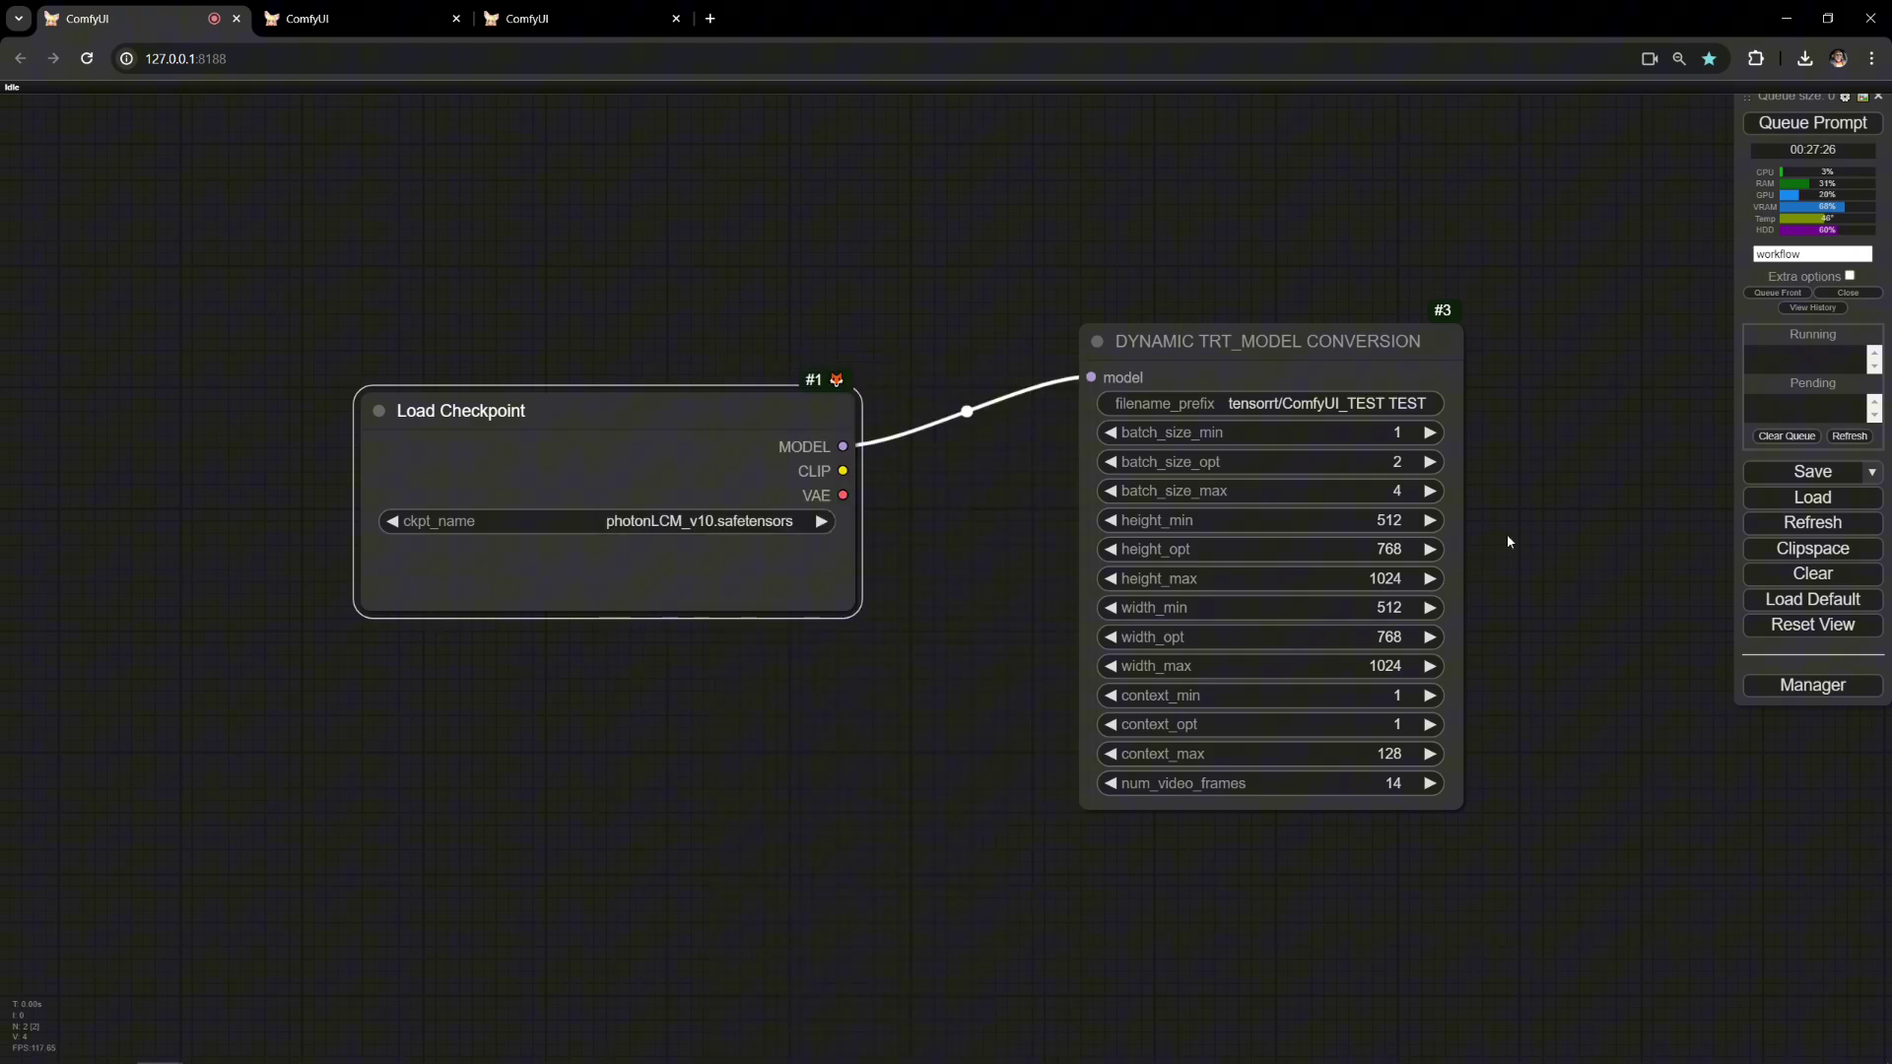
scroll(1522, 405, "up", 1)
scroll(1518, 509, "up", 2)
left_click_drag(1512, 557, 1406, 450)
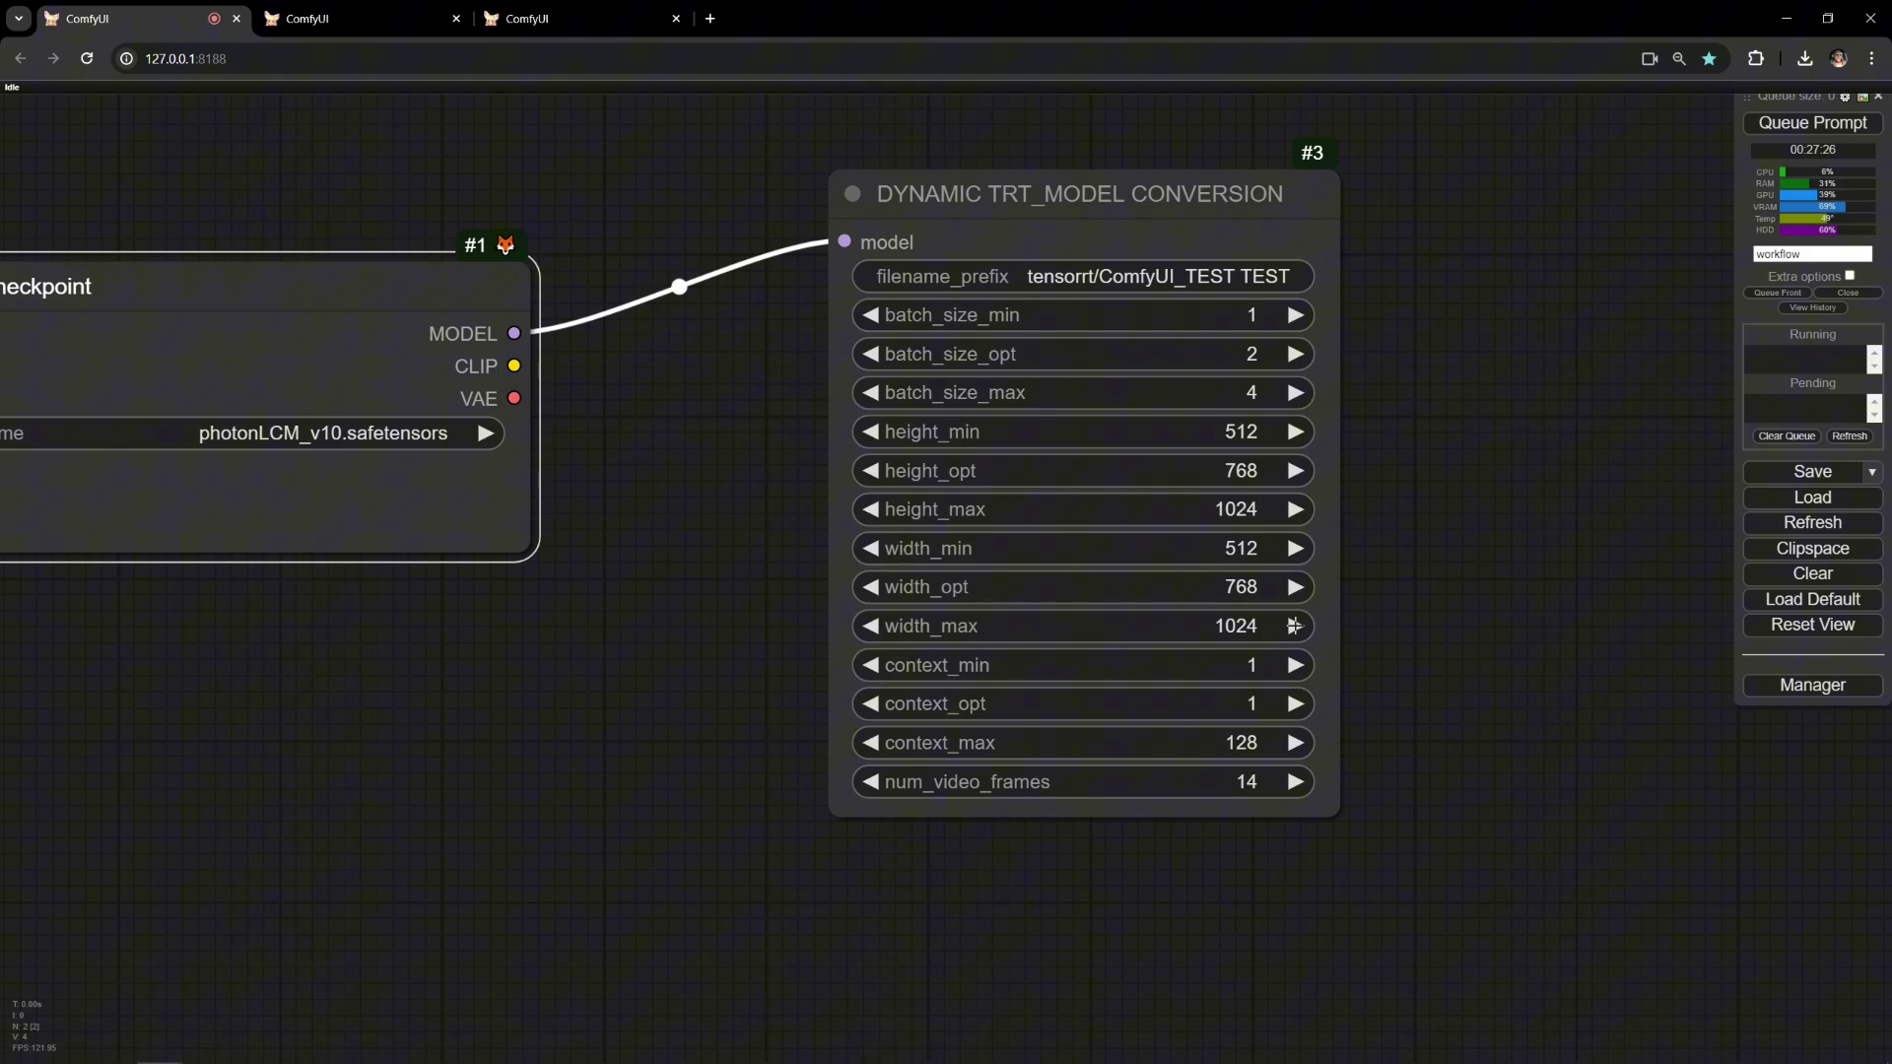
left_click_drag(704, 495, 824, 476)
scroll(856, 421, "down", 2)
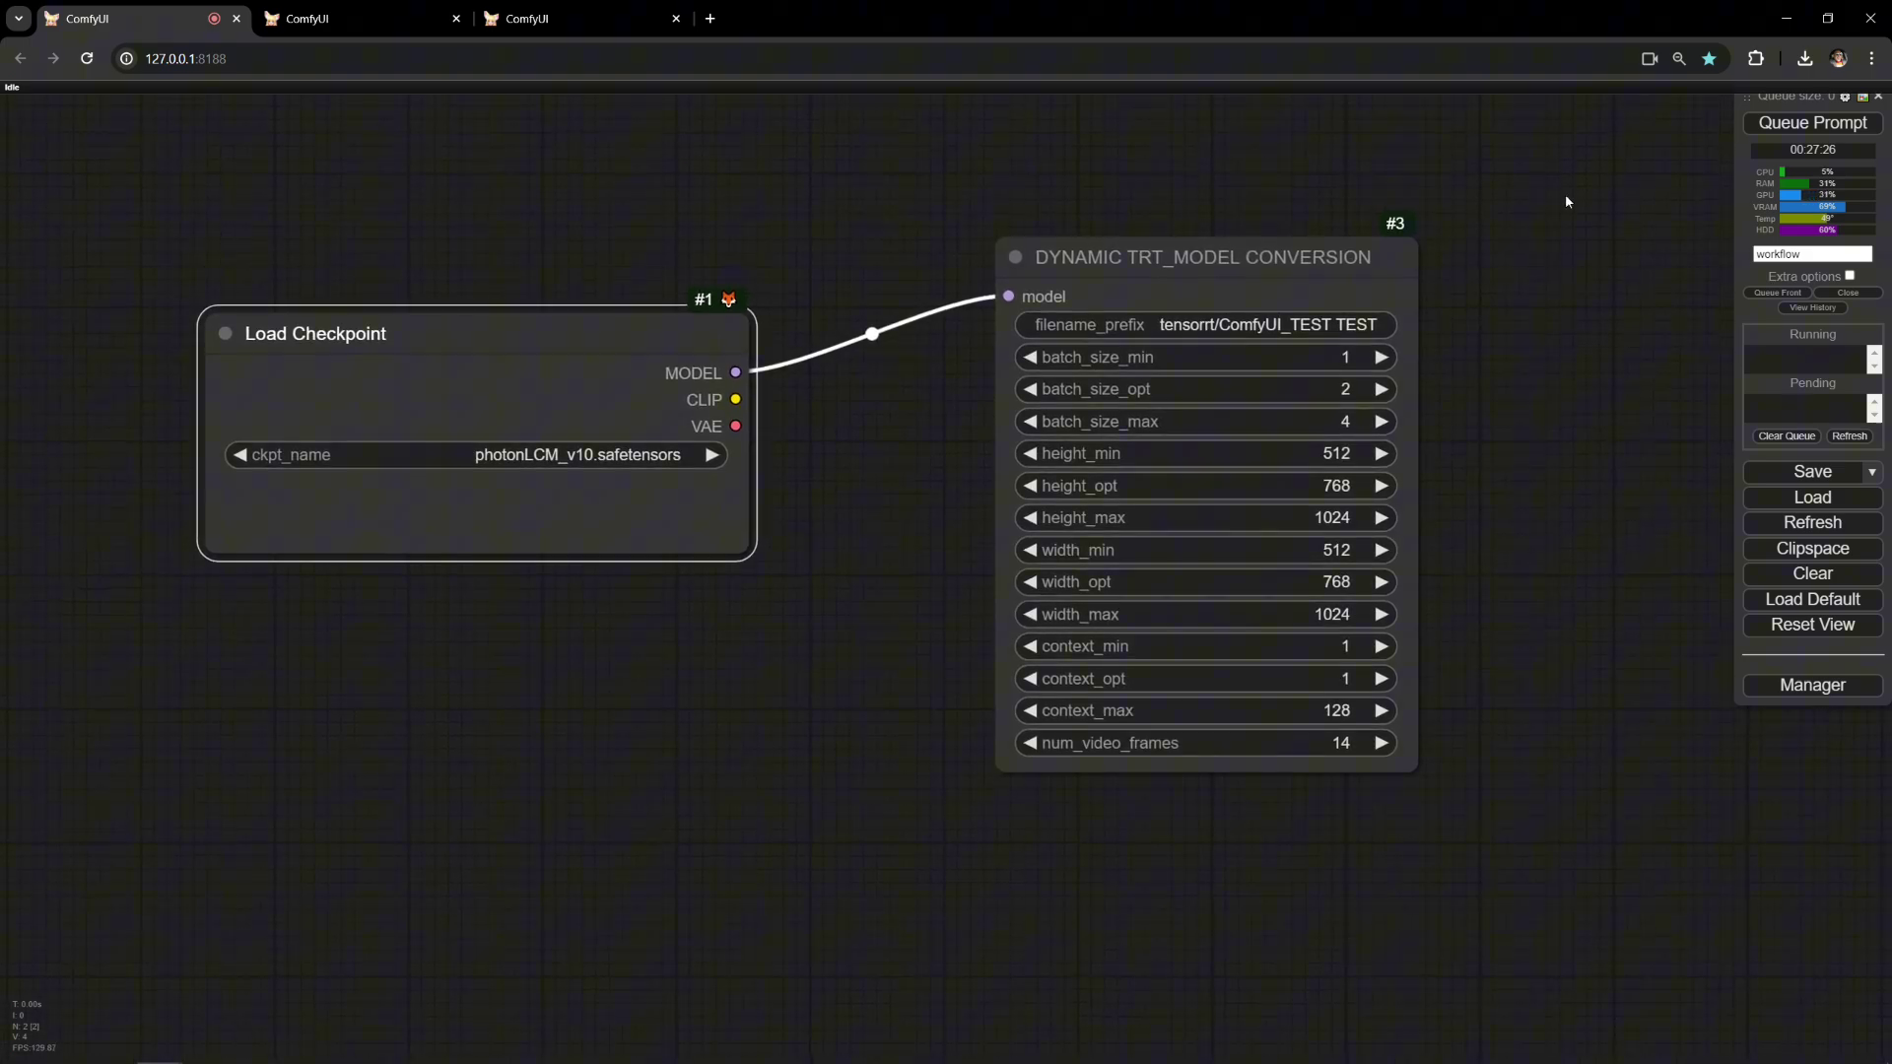
Step: Queue the conversion workflow and widen the console to follow the TensorRT build log
left_click(1826, 125)
left_click(916, 1045)
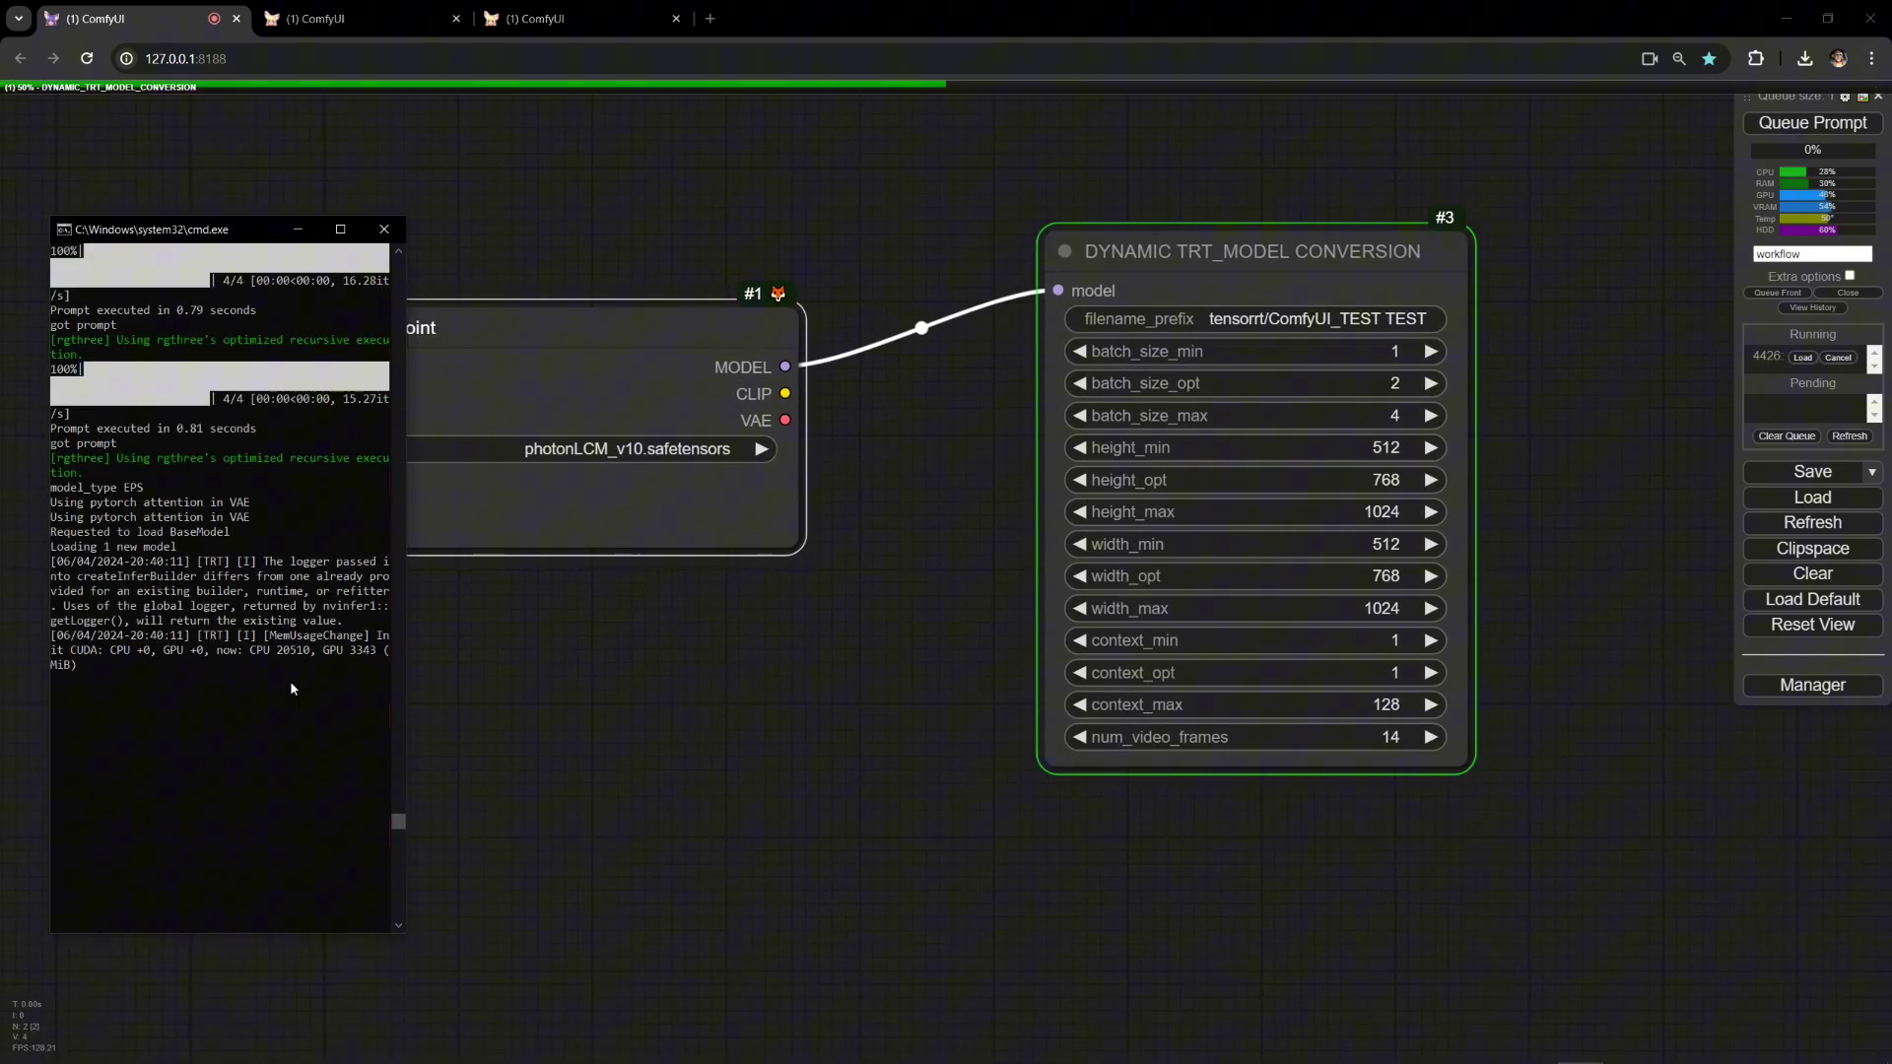
scroll(291, 689, "up", 1)
left_click_drag(412, 732, 946, 722)
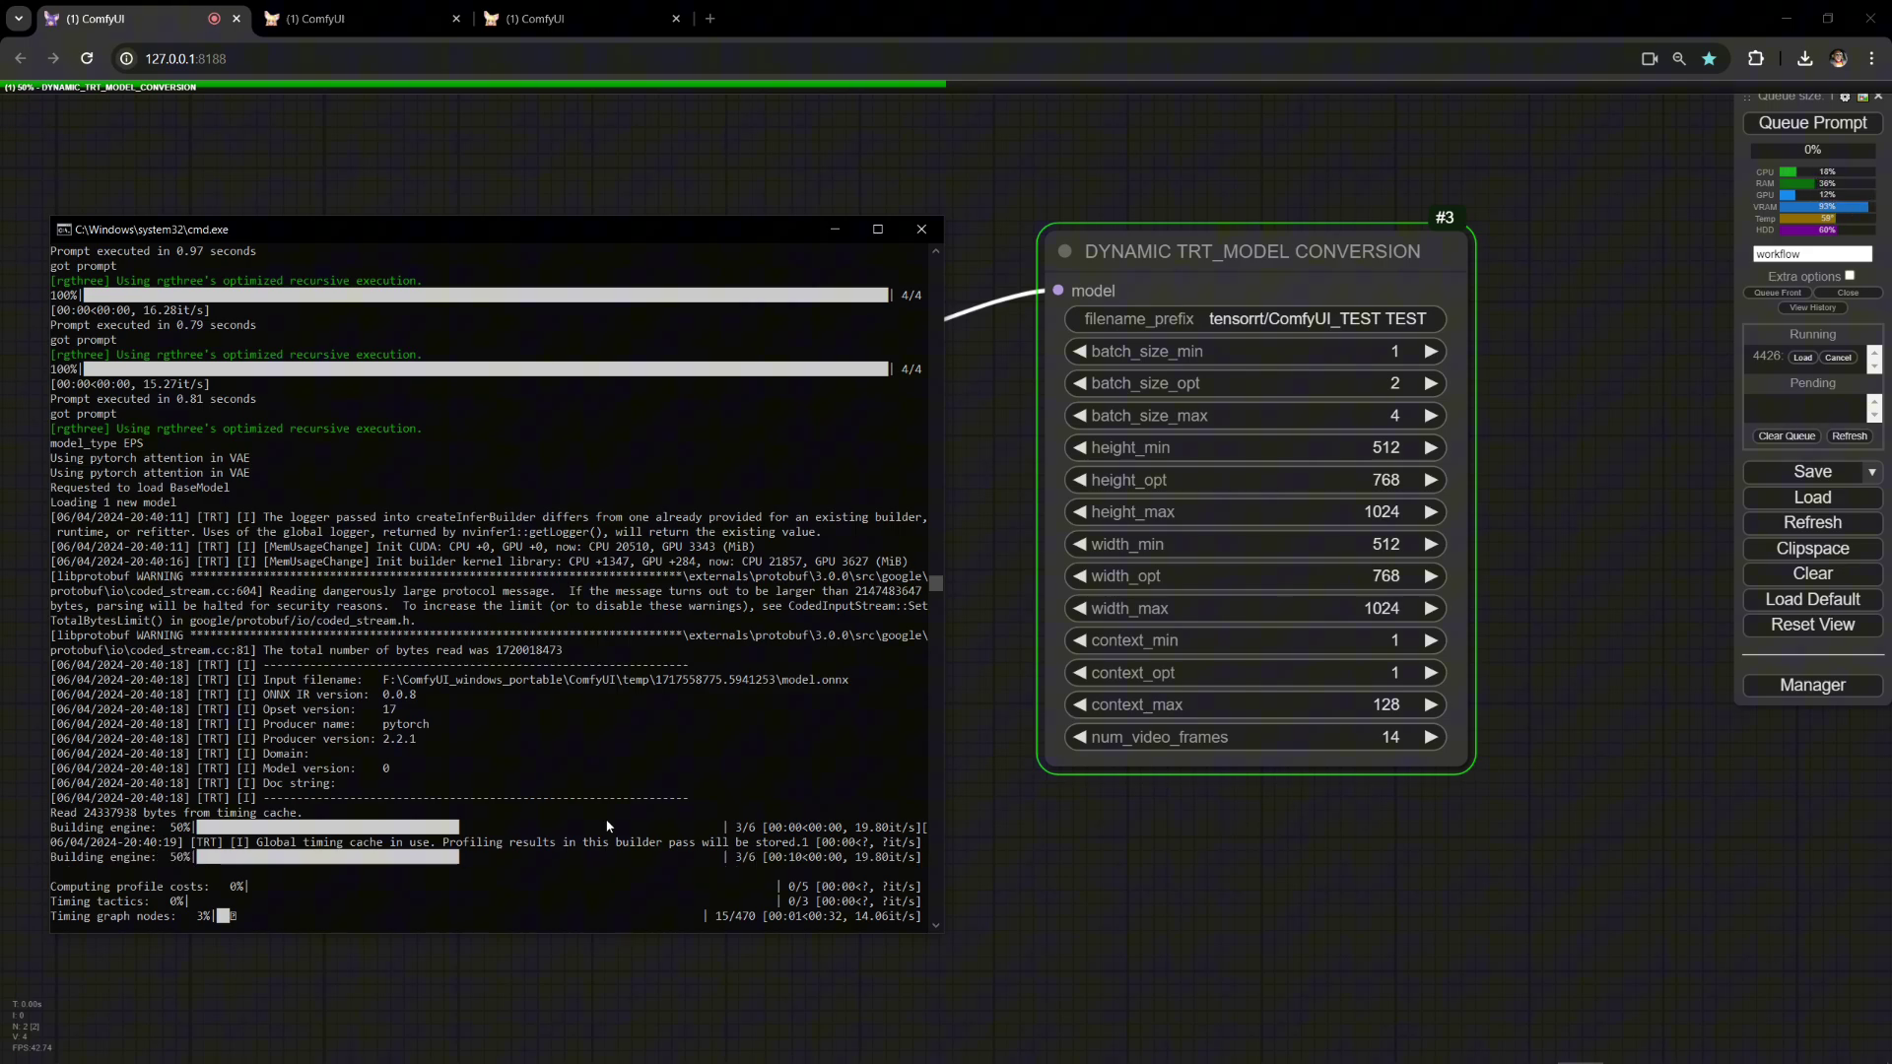
Step: Let the engine build finish, then hide the console and go to the second ComfyUI tab
left_click_drag(644, 221, 709, 212)
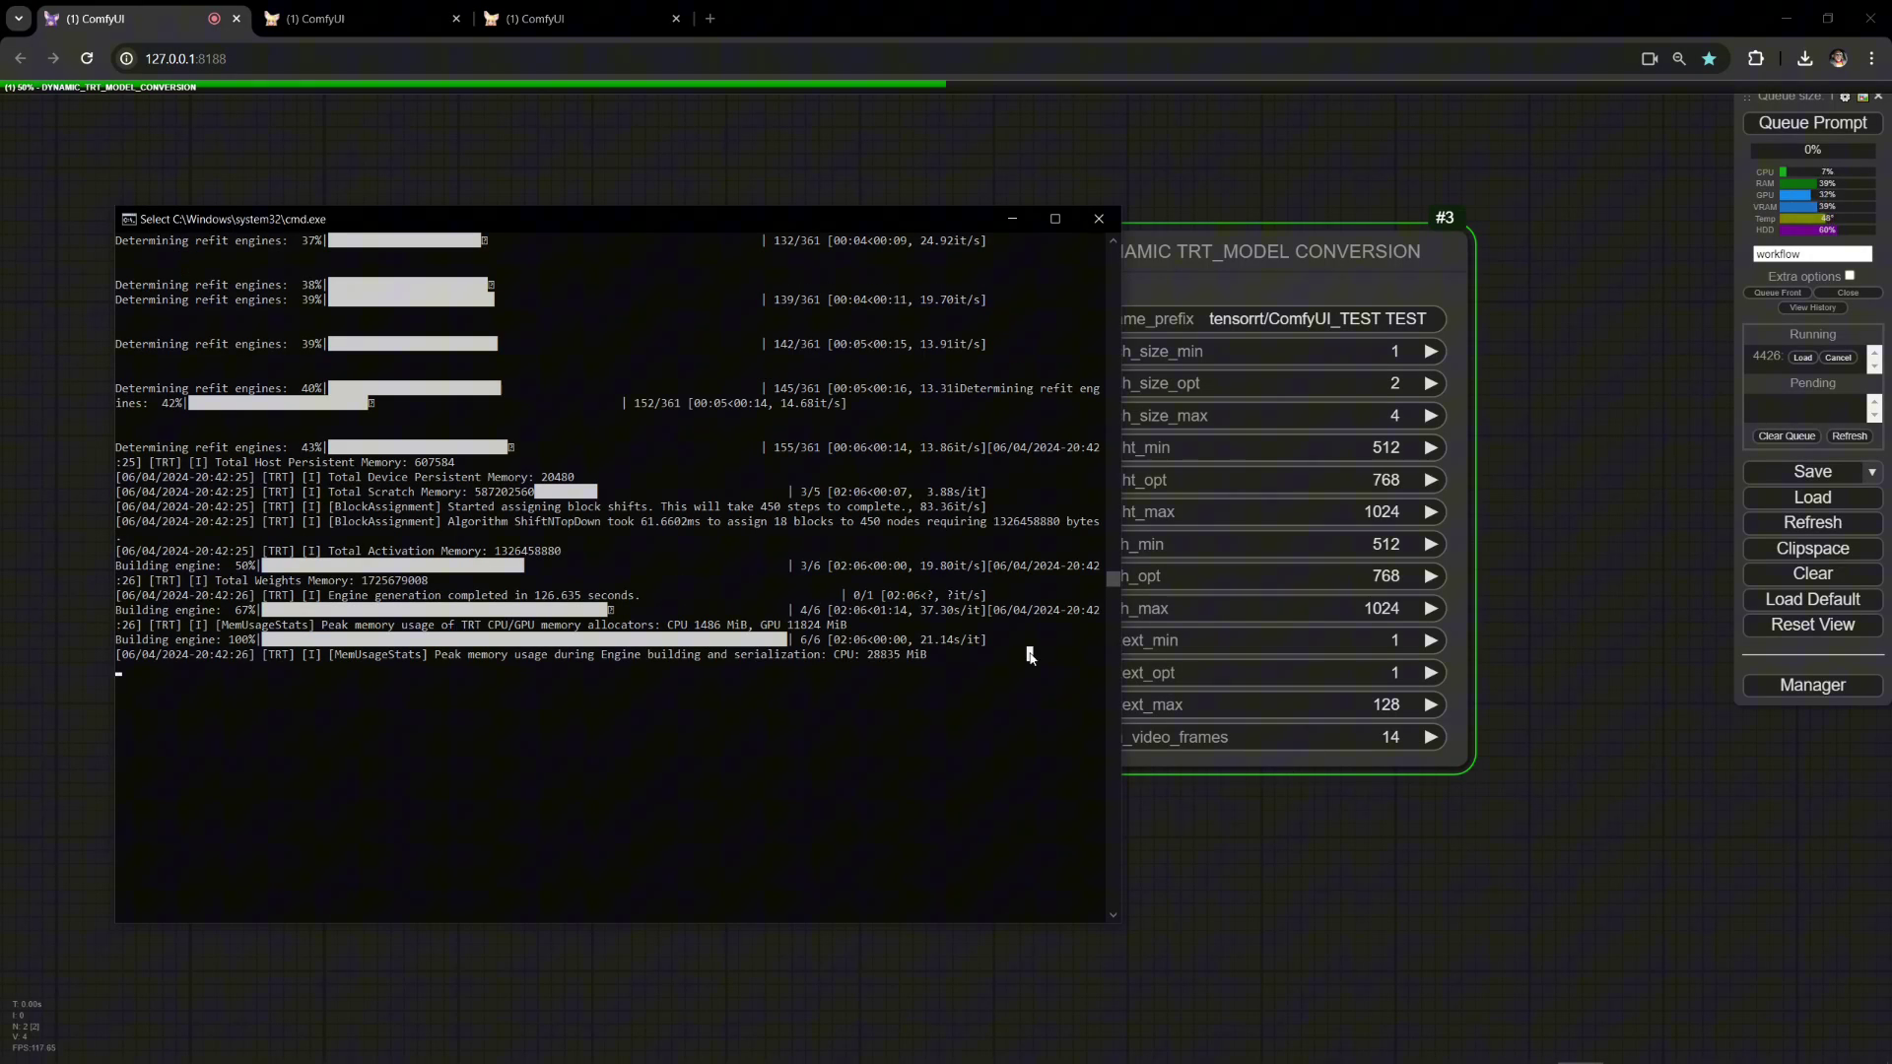
right_click(1030, 657)
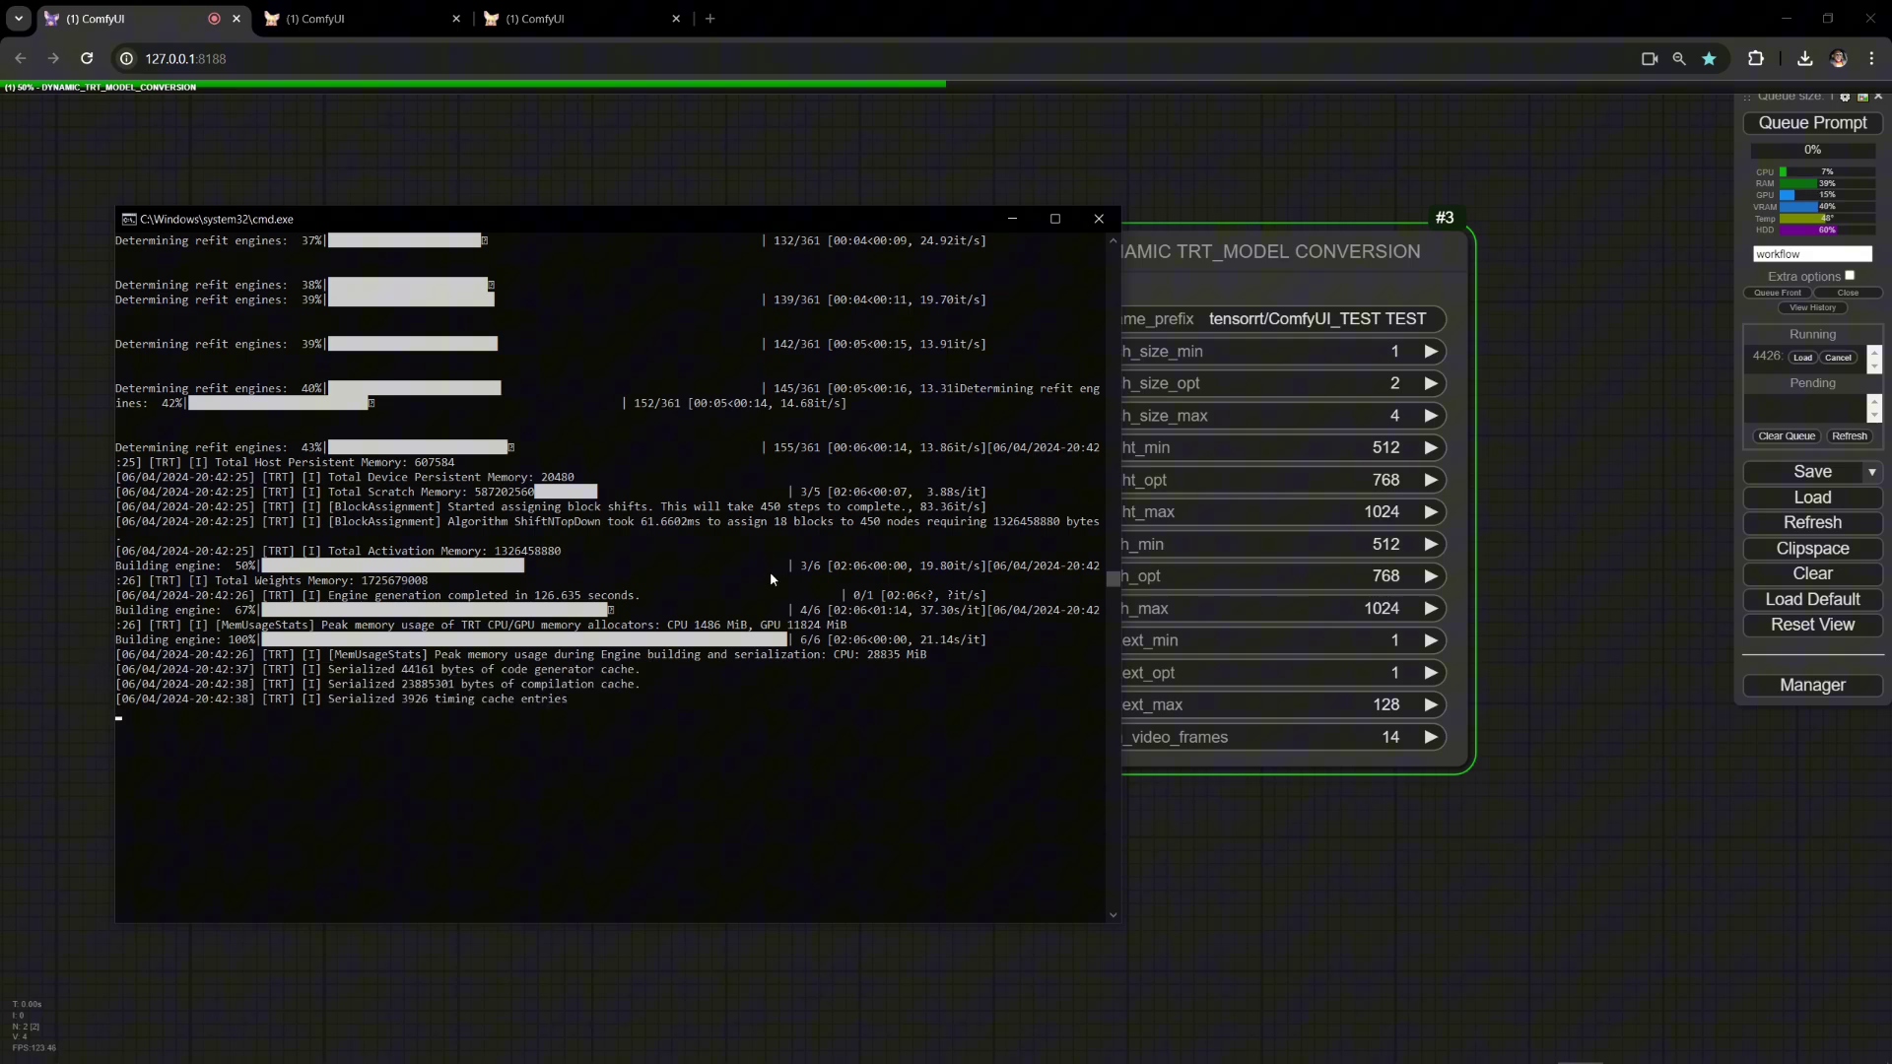
left_click(1266, 887)
left_click(314, 29)
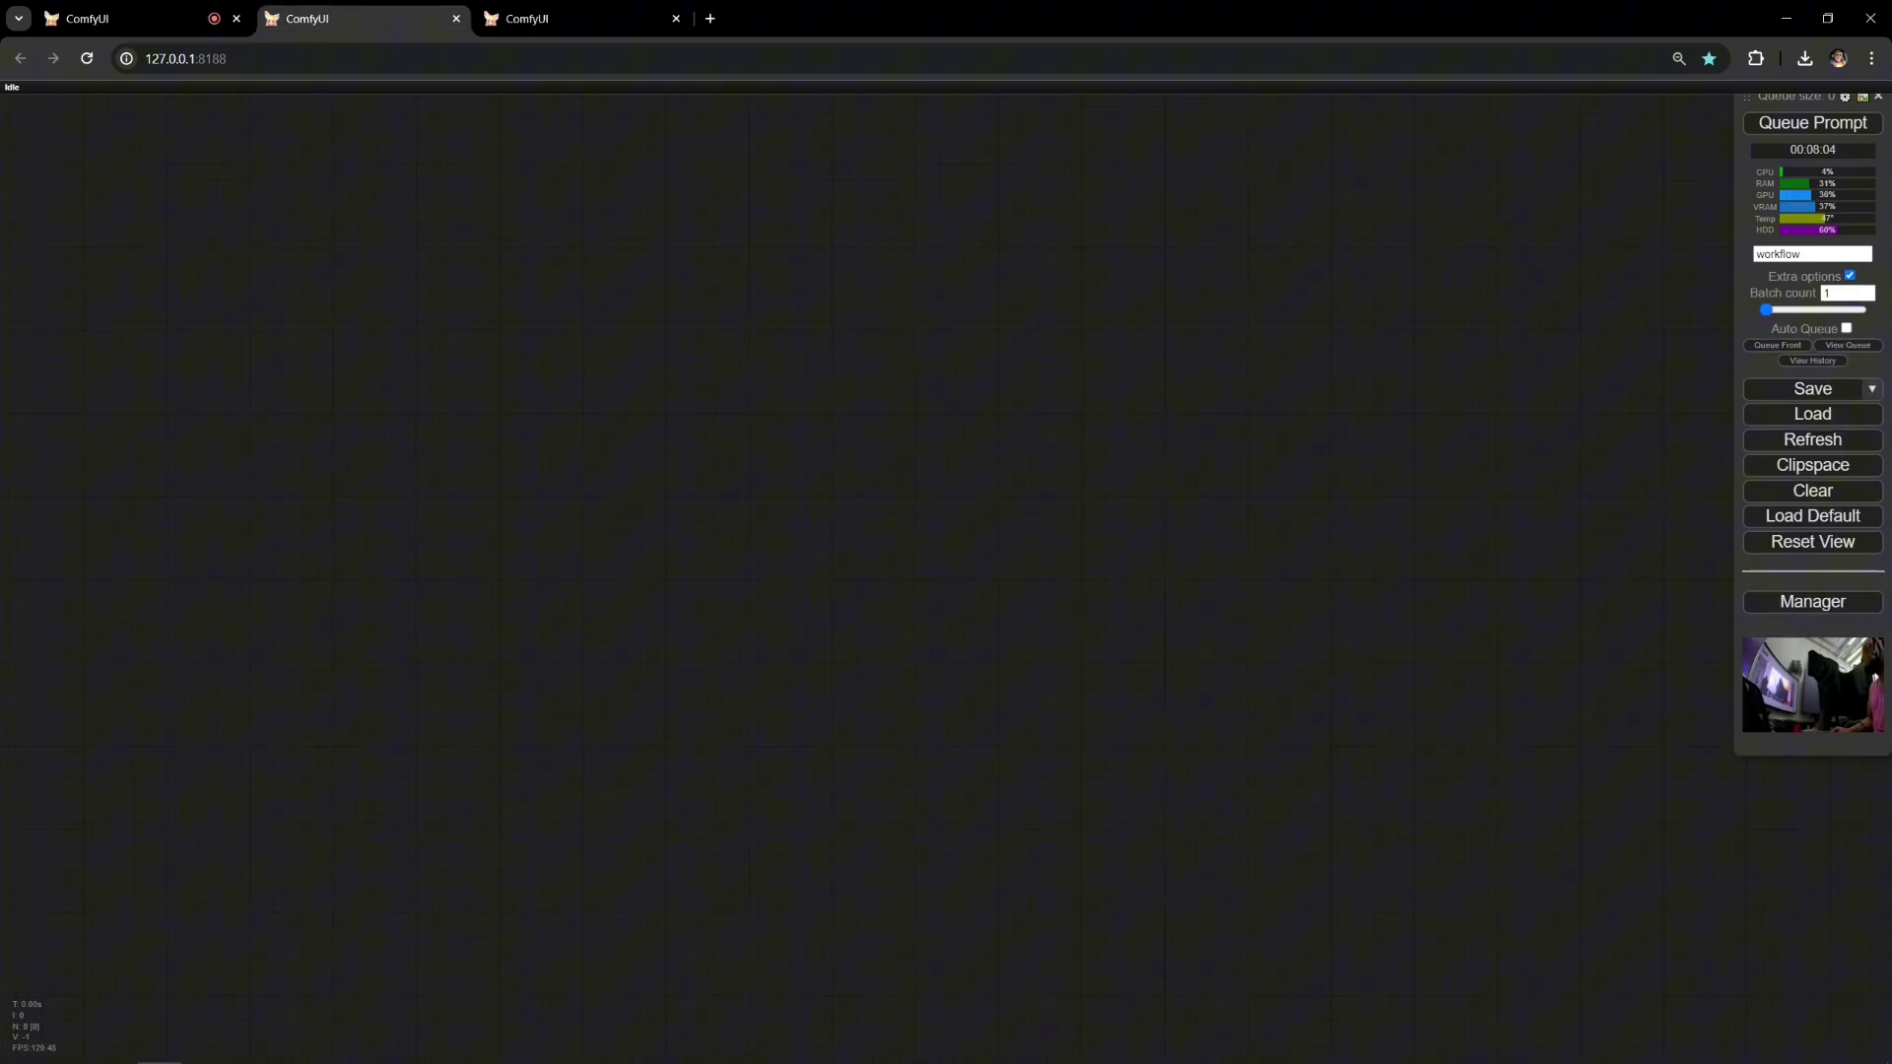
Step: Drop the webcam TensorRT workflow image onto the empty canvas
left_click_drag(1365, 264, 897, 555)
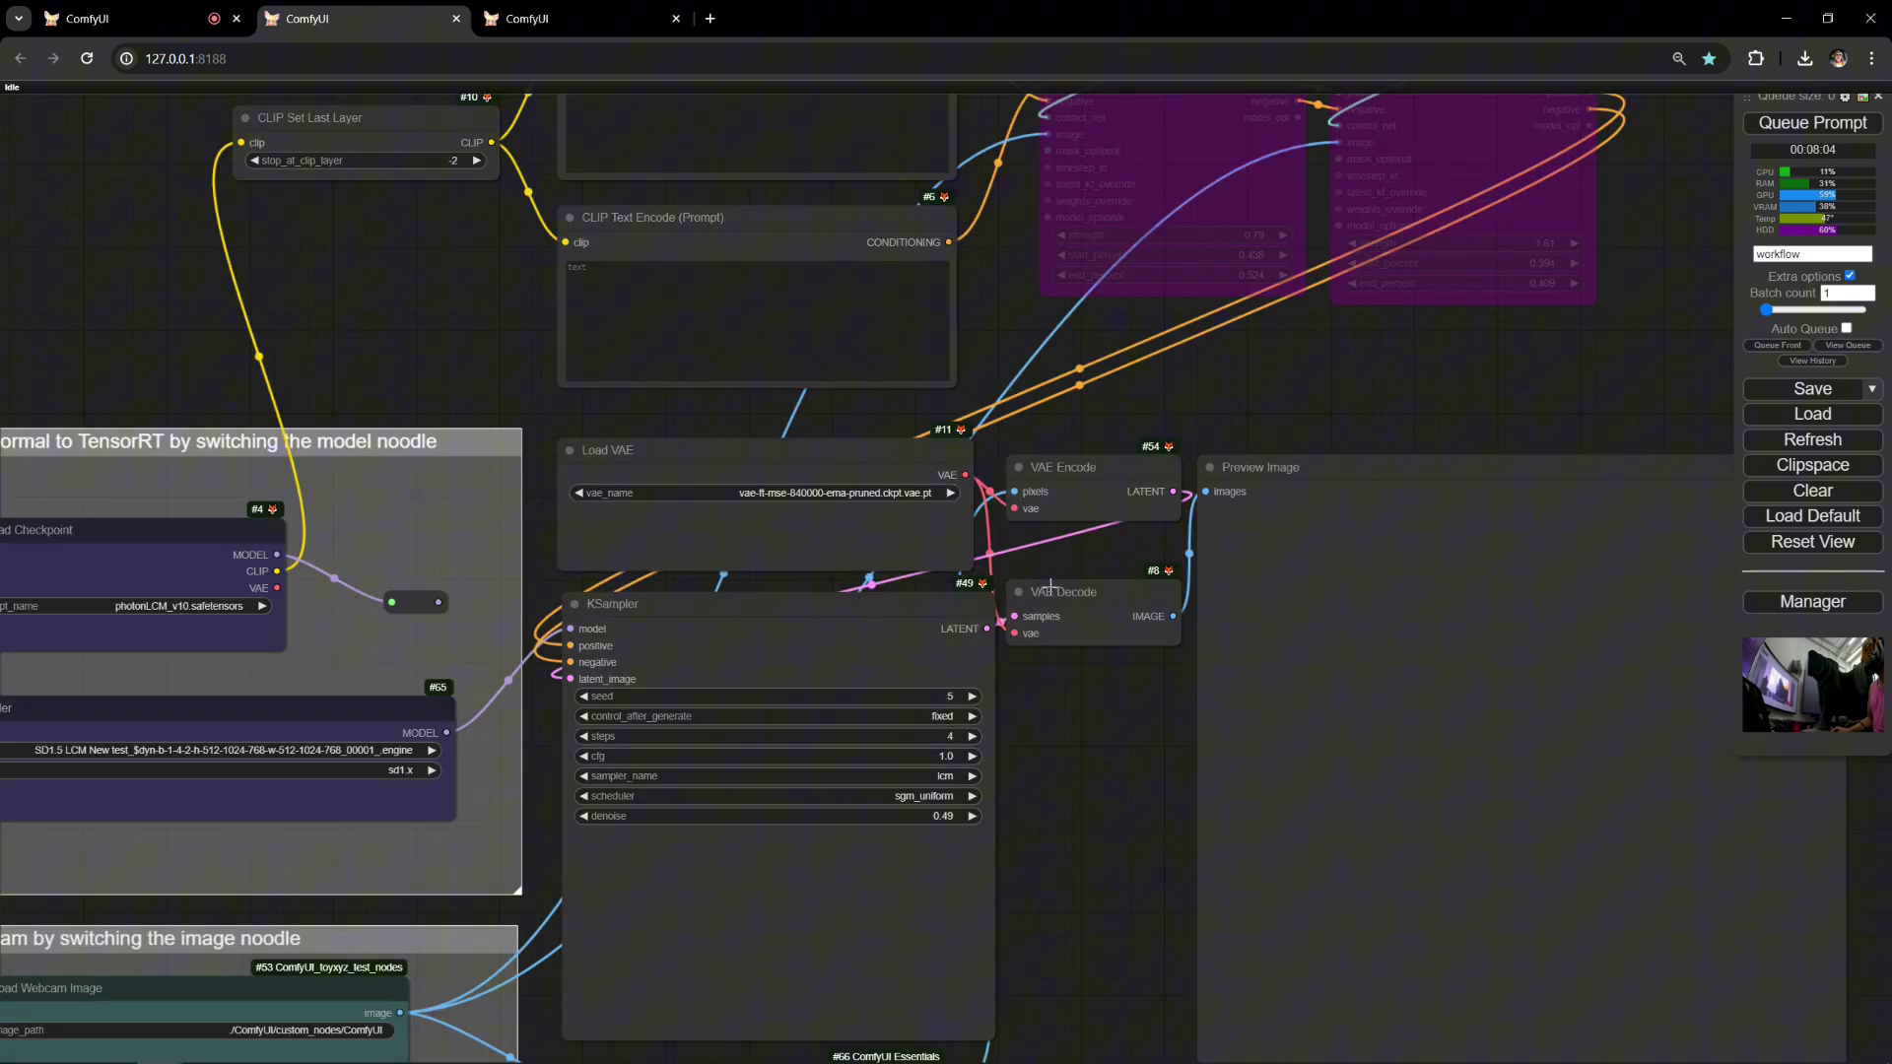
scroll(1045, 586, "down", 3)
scroll(1045, 591, "up", 3)
Step: Copy the tiger prompt from the third tab into CLIP Text Encode #6, replacing its text
left_click(513, 19)
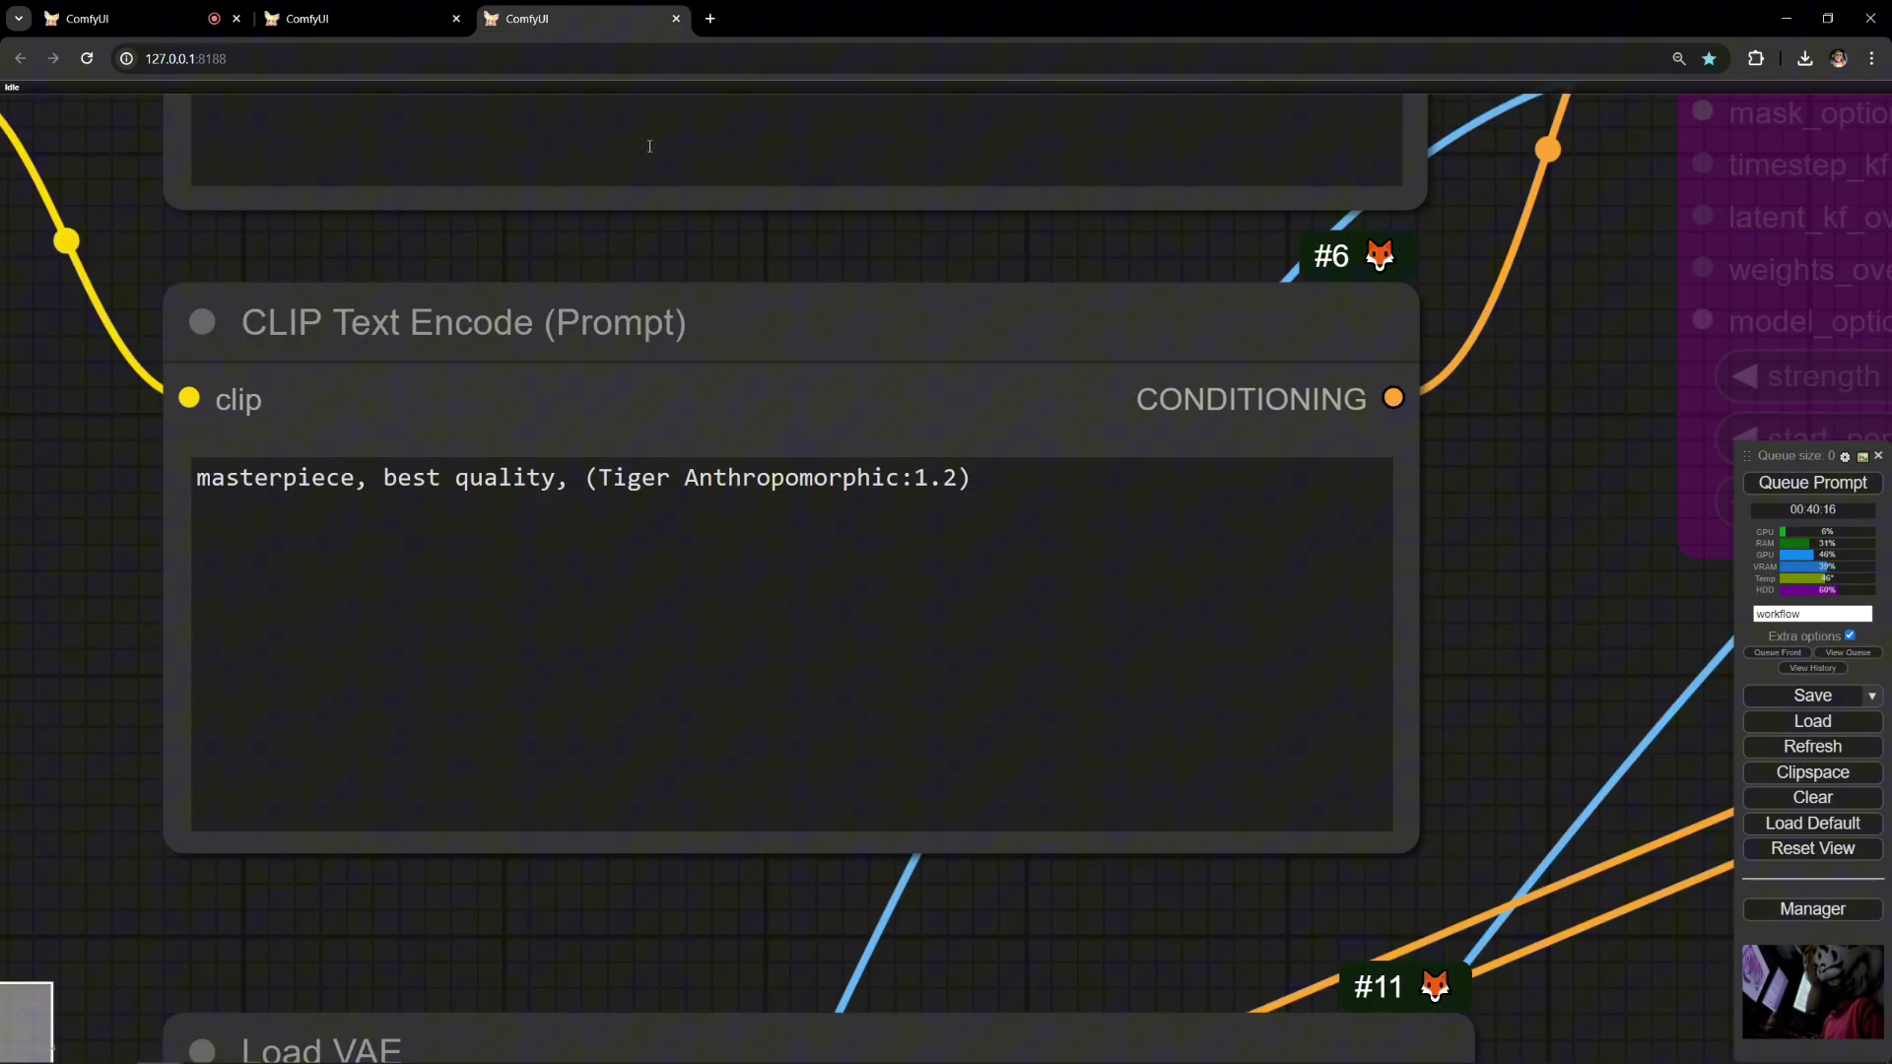
left_click(869, 476)
key("ctrl+a")
key("ctrl+c")
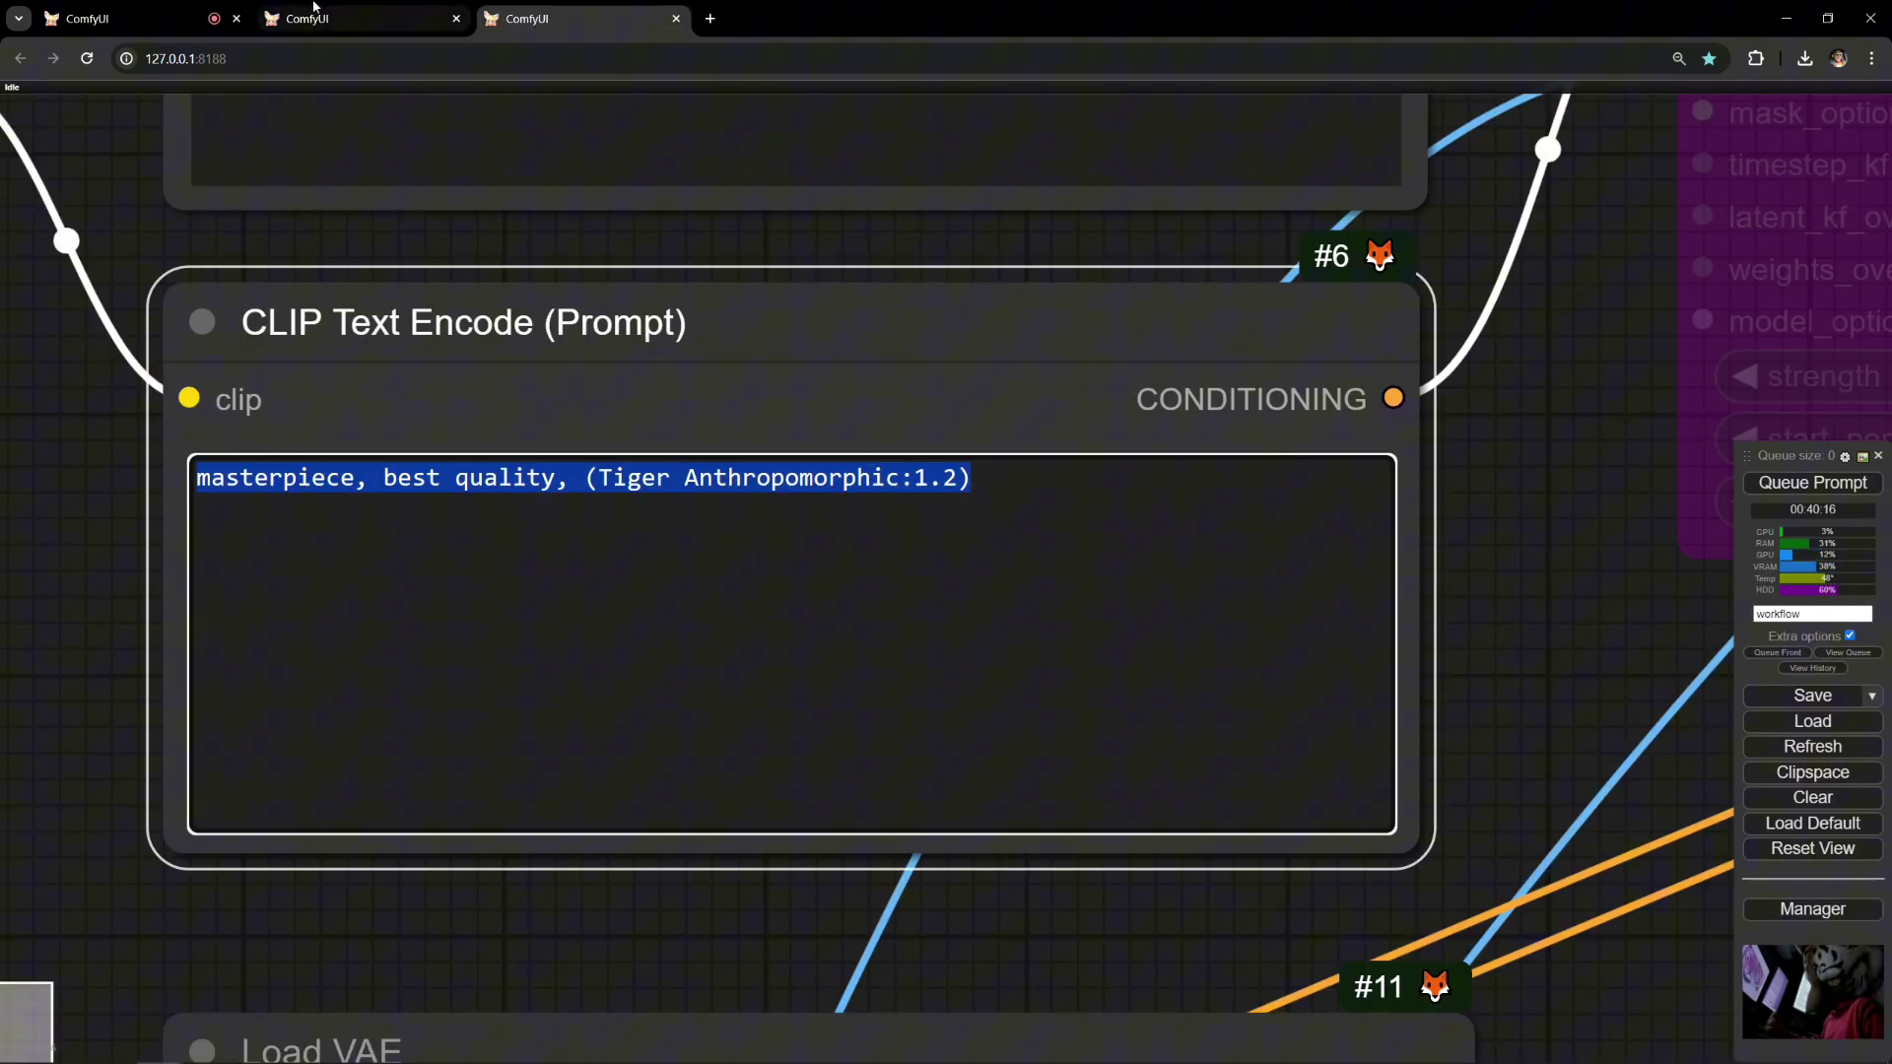
left_click(360, 18)
left_click(877, 375)
key("ctrl+a")
key("ctrl+v")
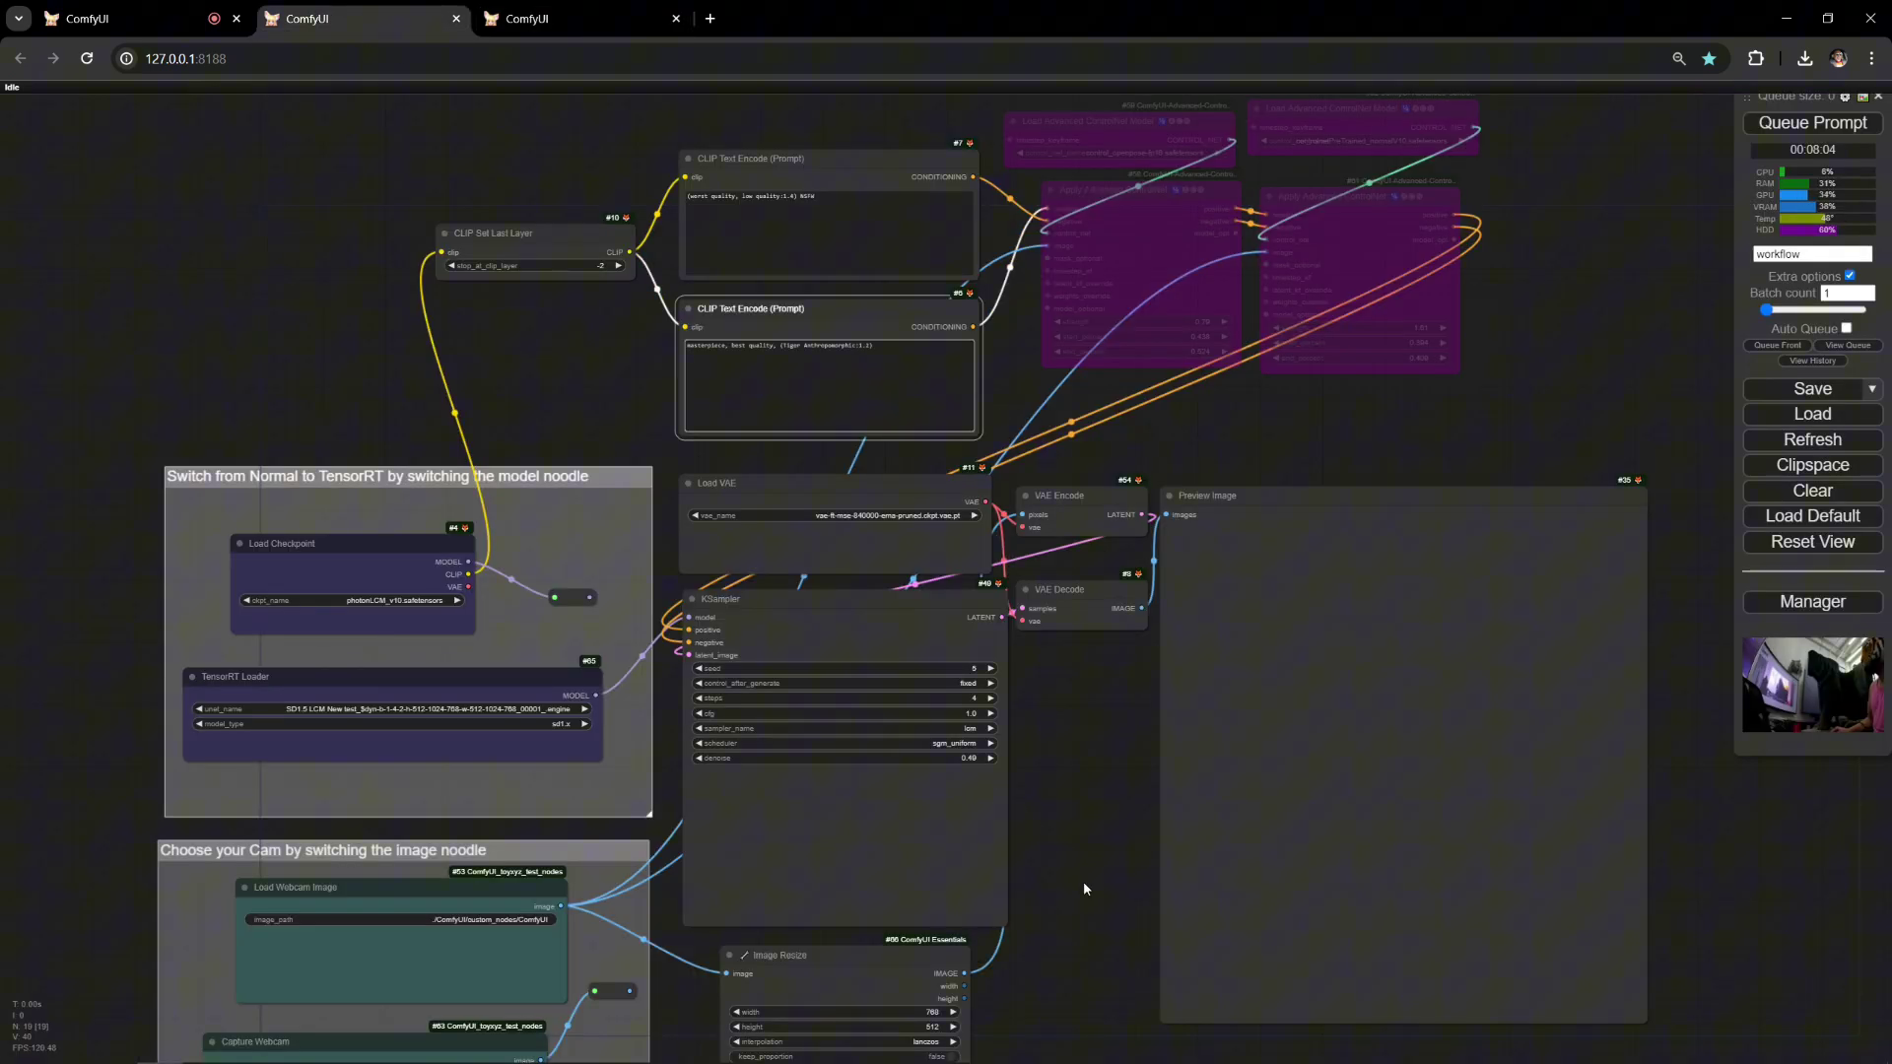
left_click(1085, 882)
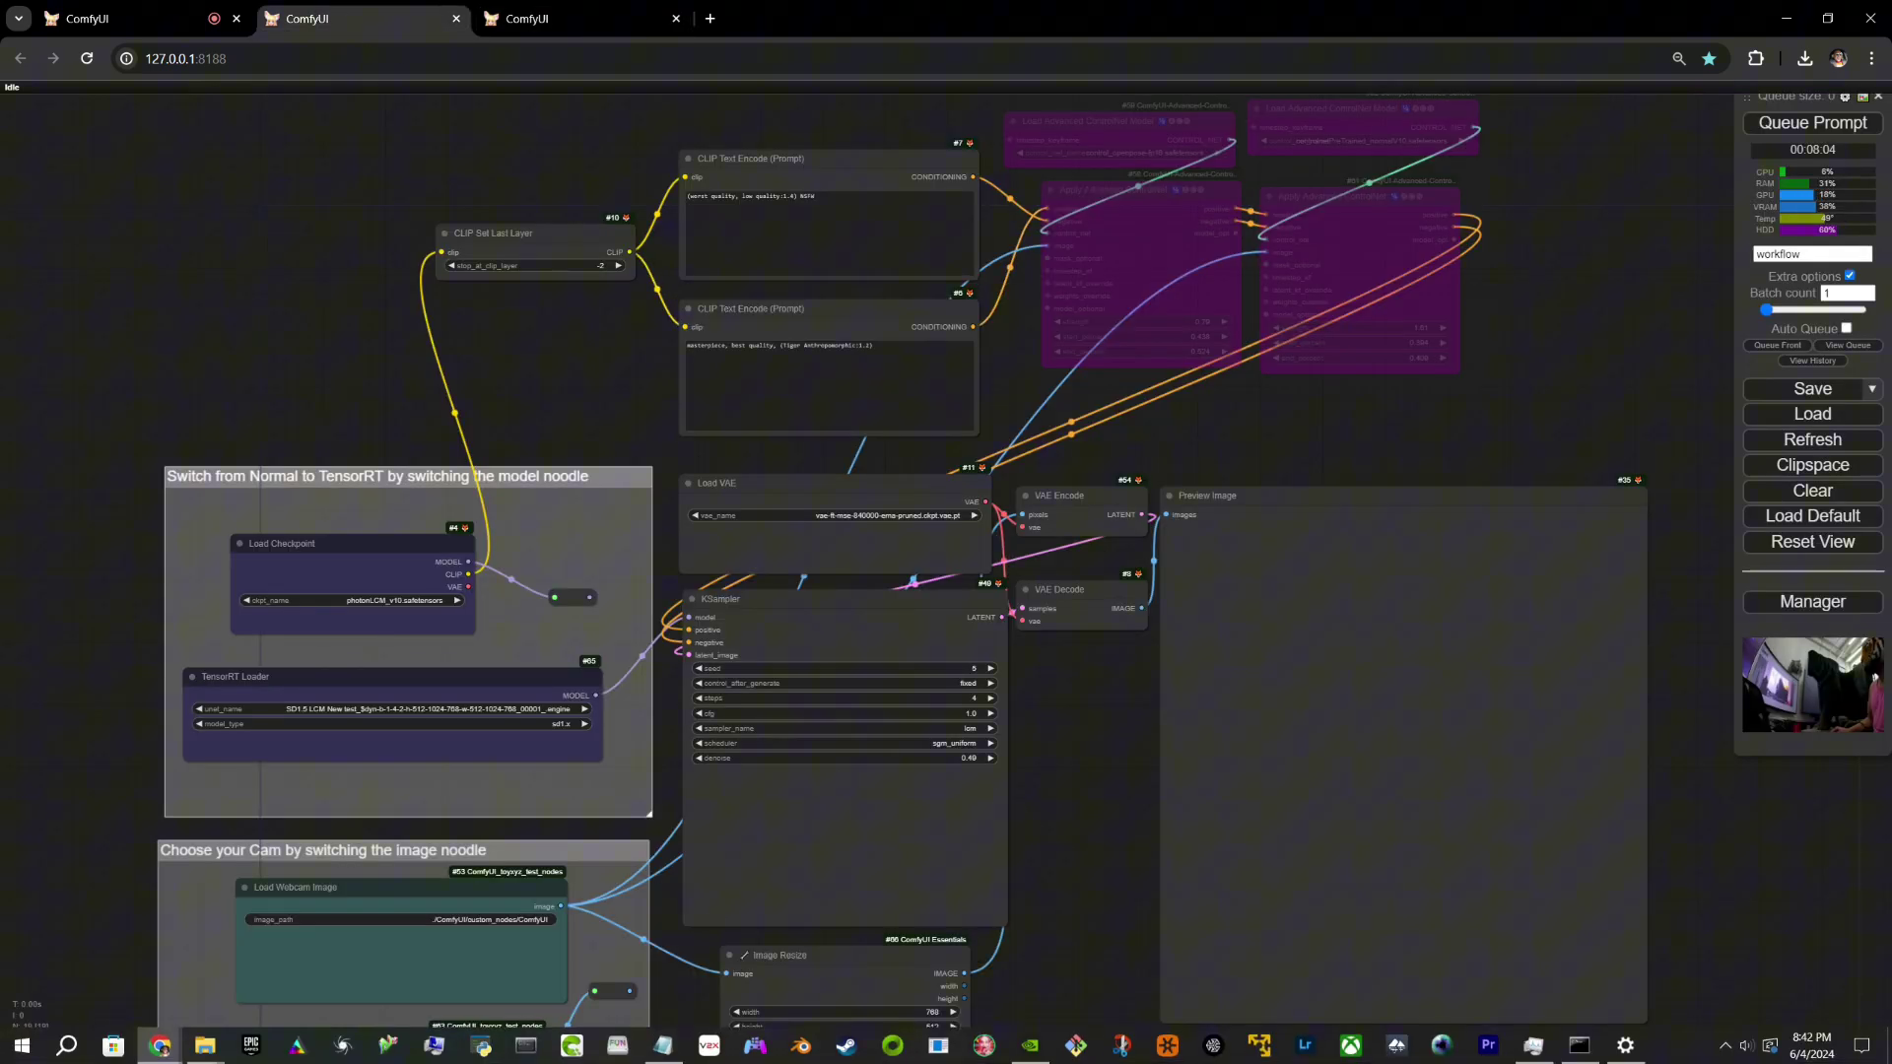
Step: Bring up the folder window and navigate via custom_nodes into ComfyUI_toyxyz_test_nodes
mouse_move(219, 1053)
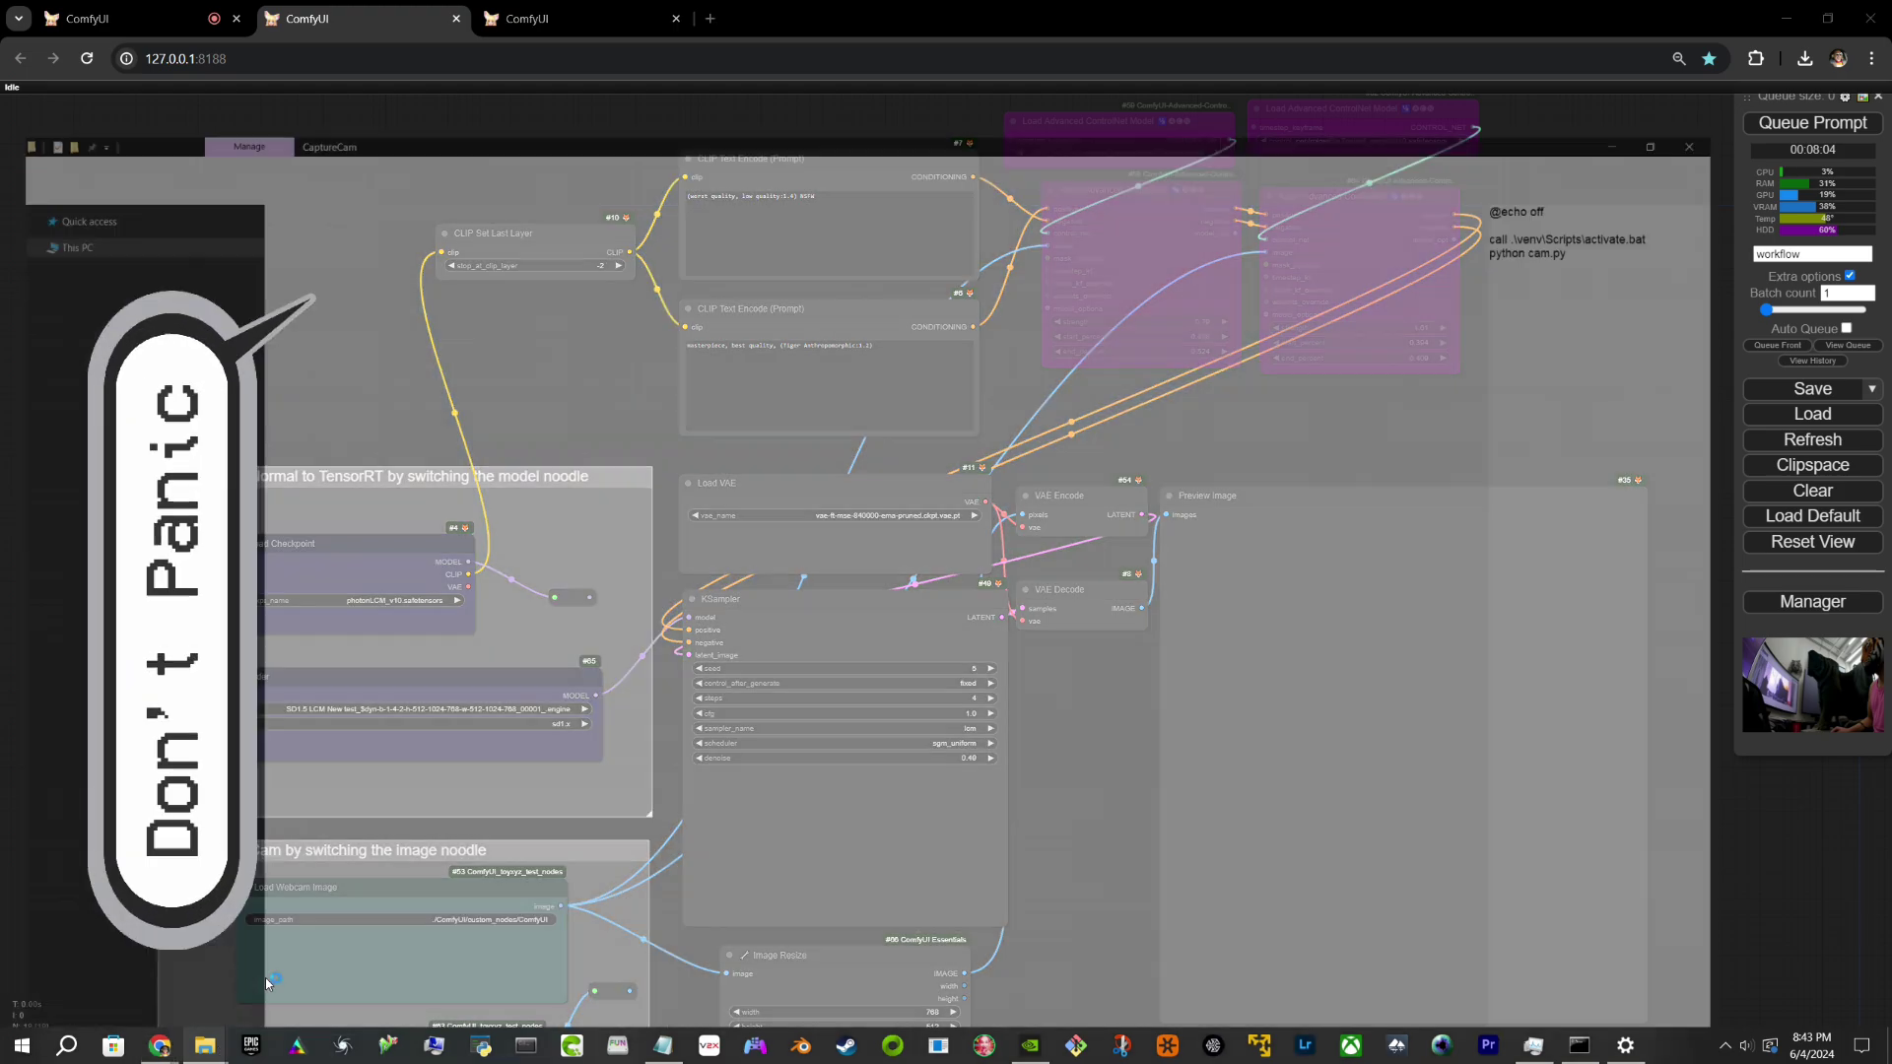
left_click(265, 978)
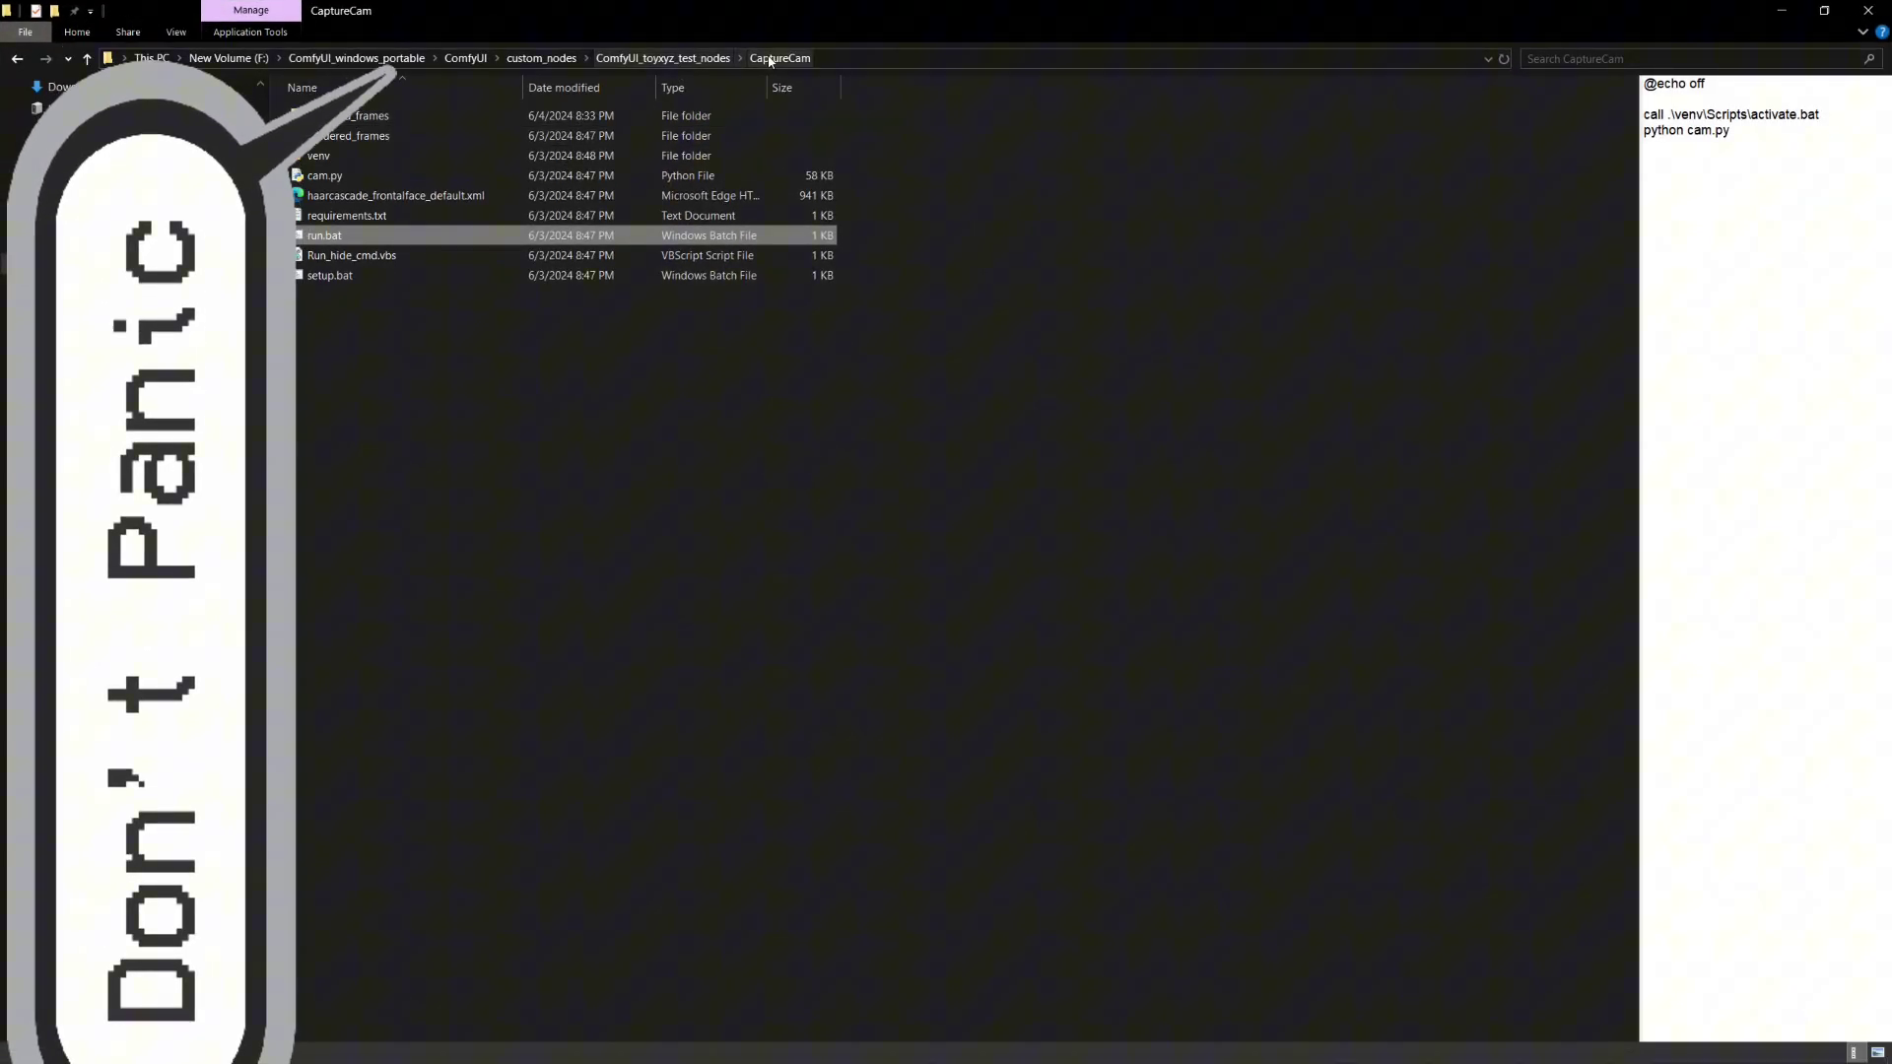
left_click(663, 58)
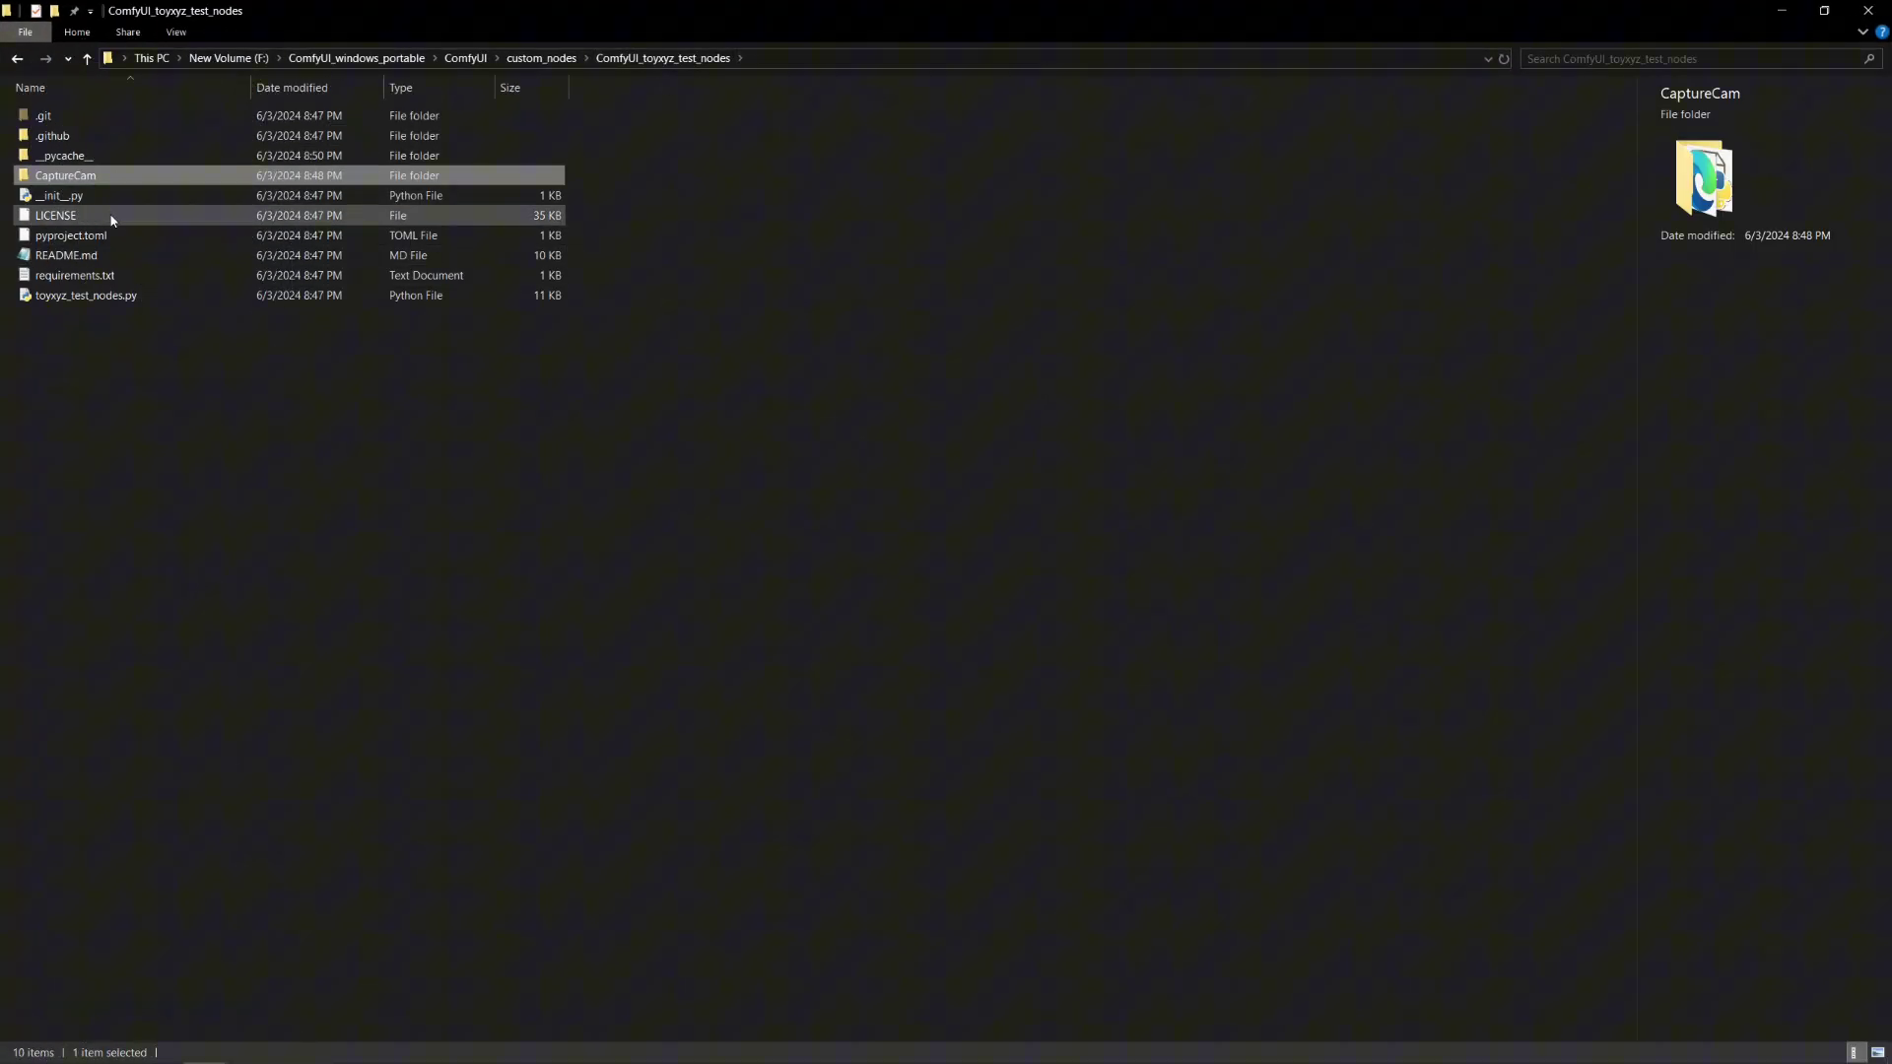
double_click(395, 7)
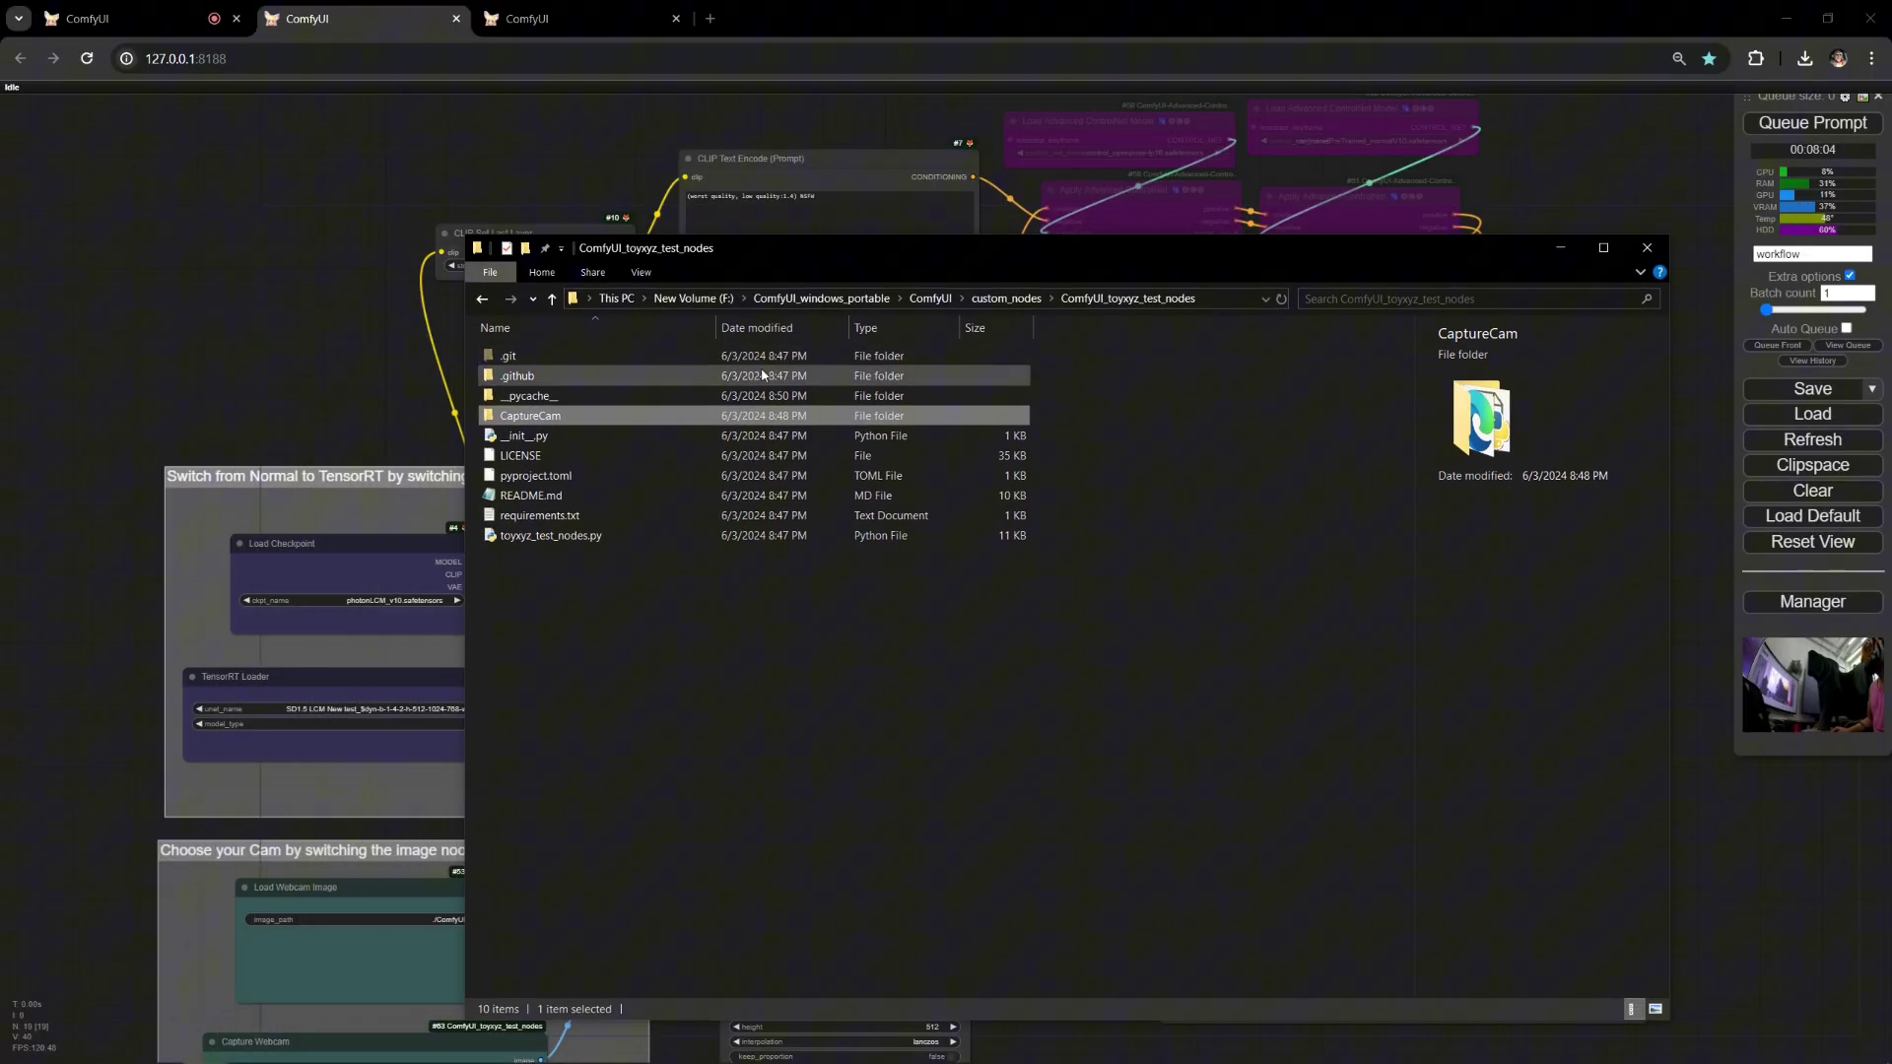
left_click(1004, 299)
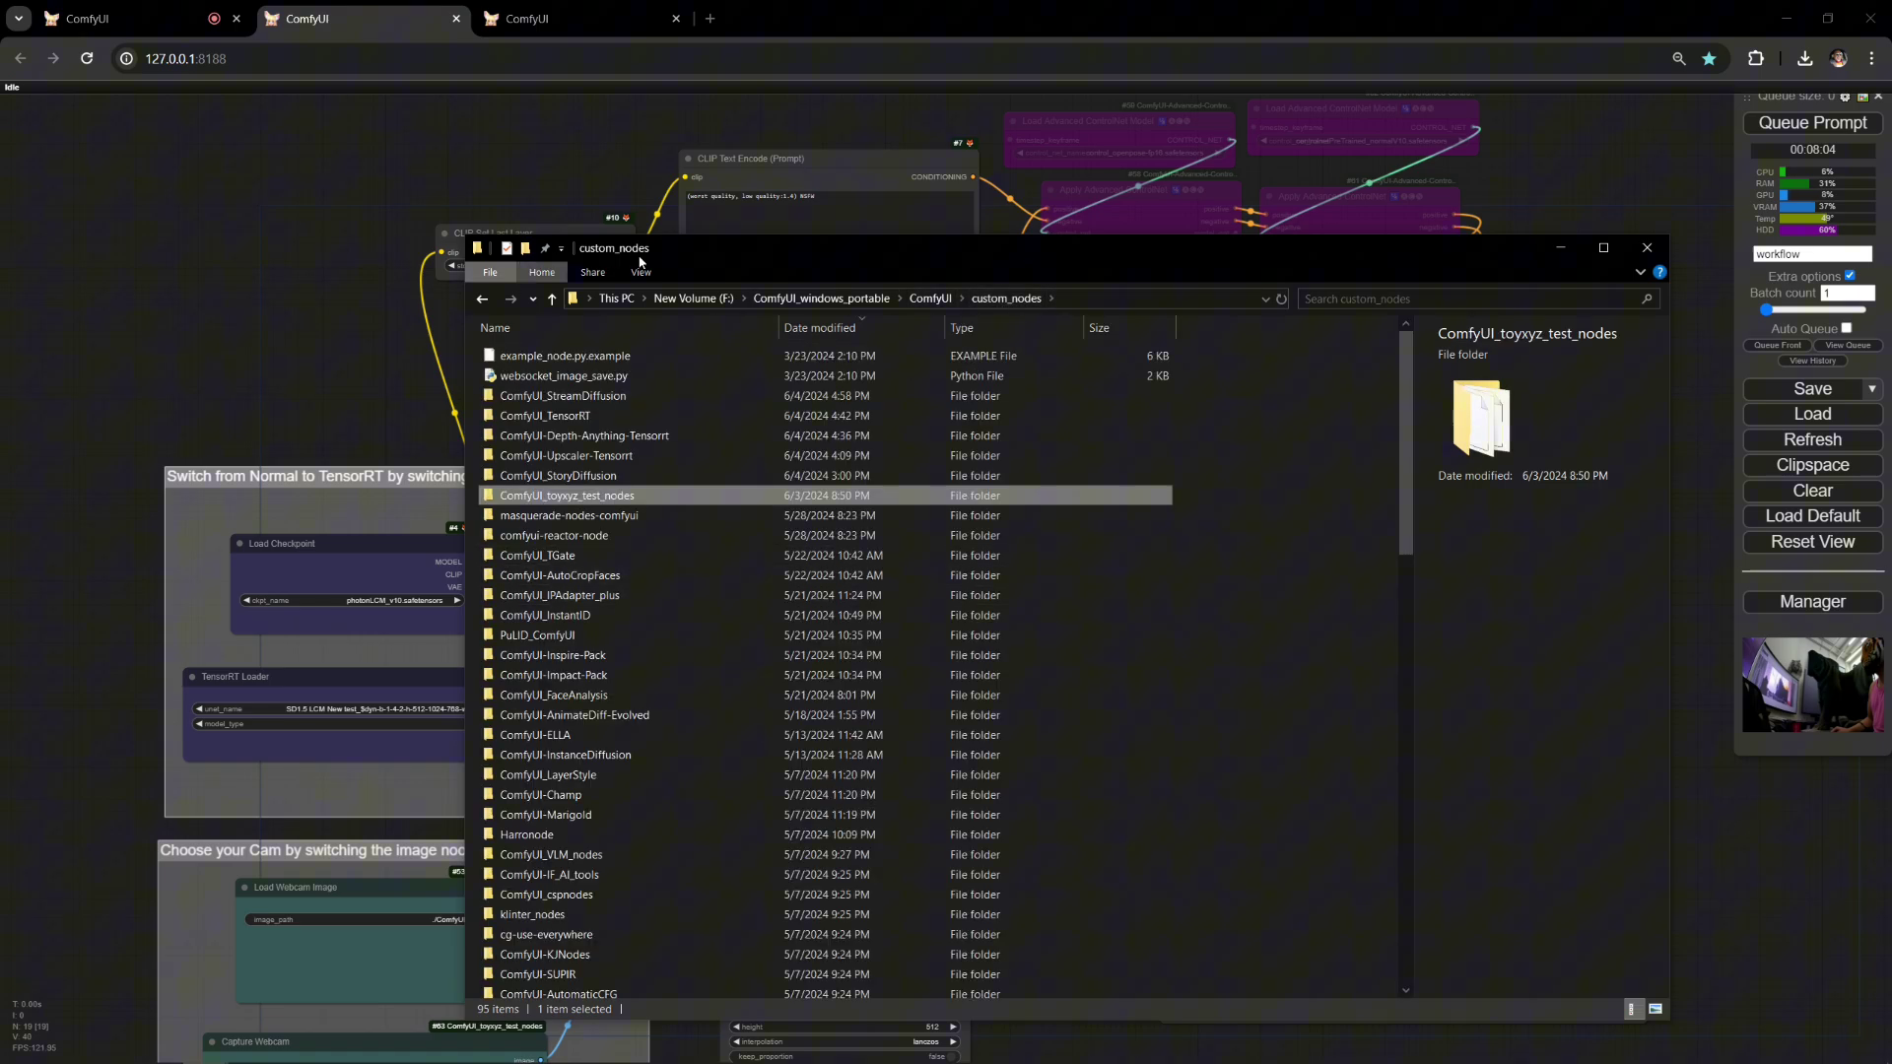
double_click(600, 496)
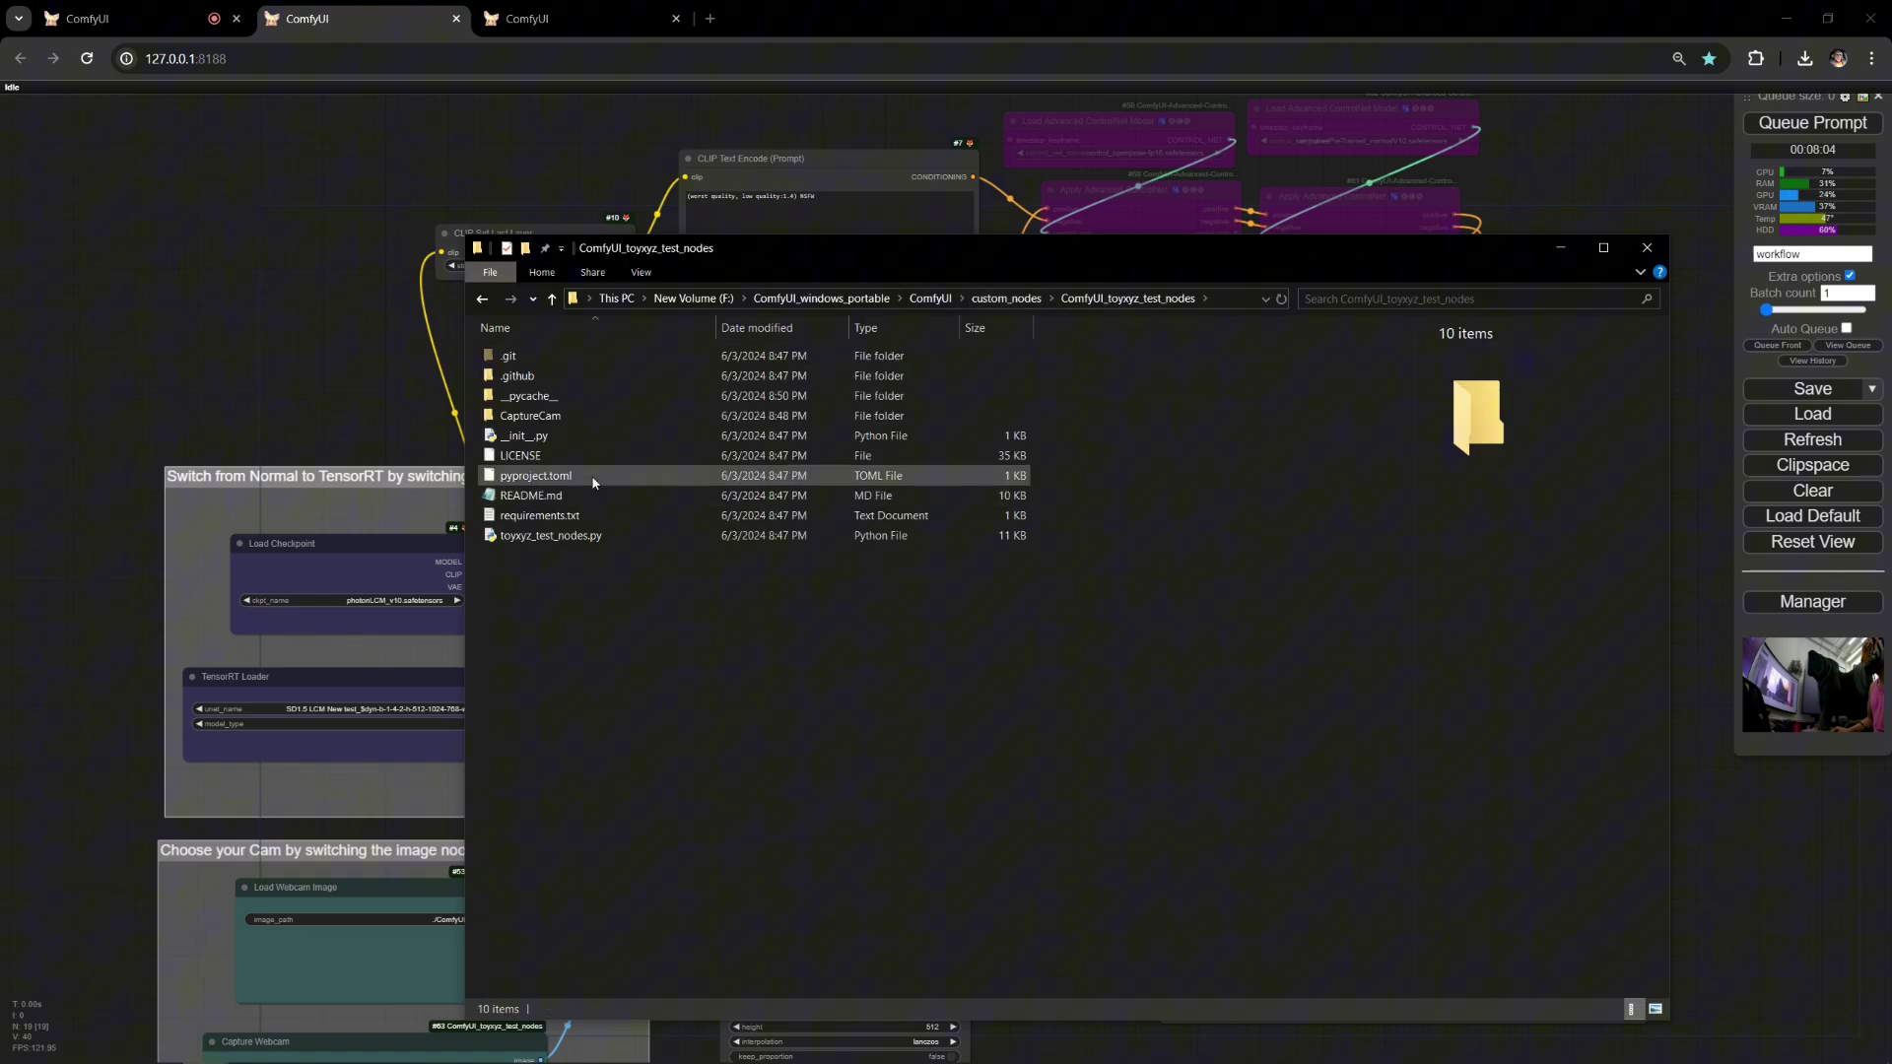
Step: Open CaptureCam, check setup.bat and the venv folder, and select run.bat
double_click(557, 418)
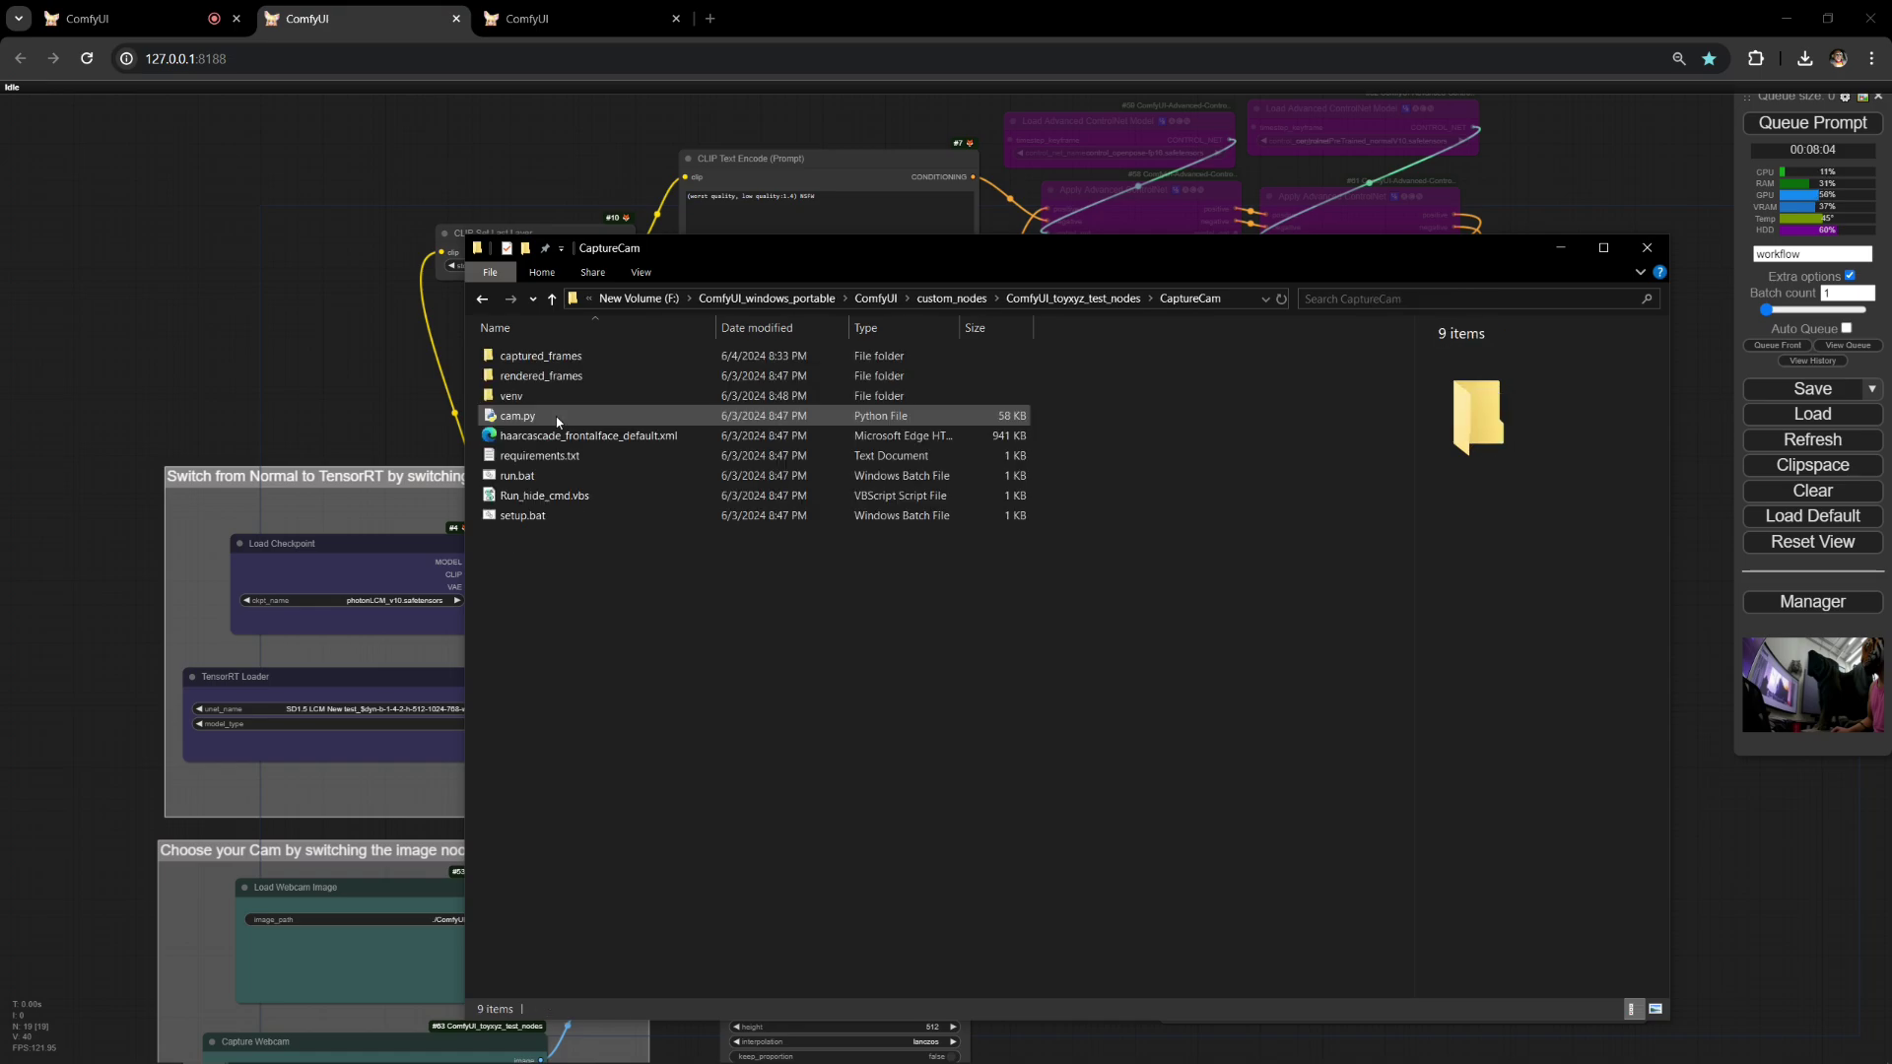
left_click(535, 518)
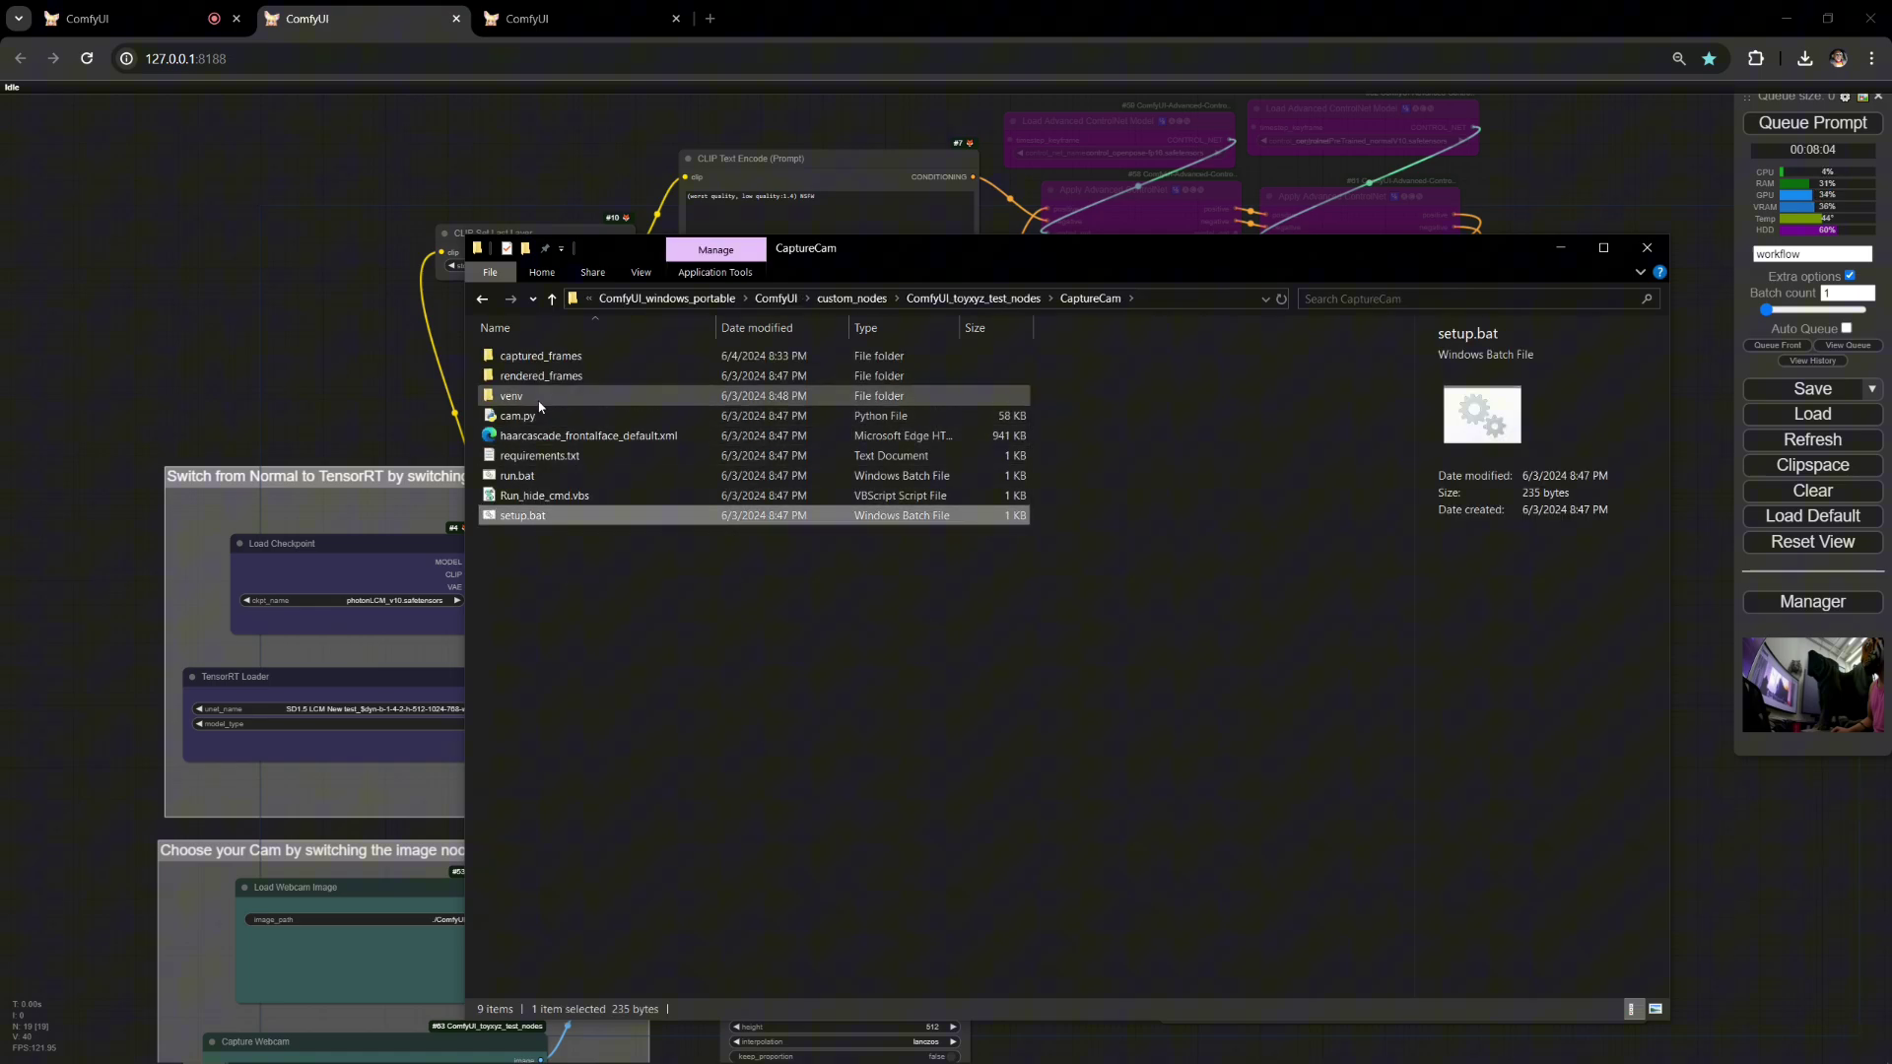
left_click(511, 396)
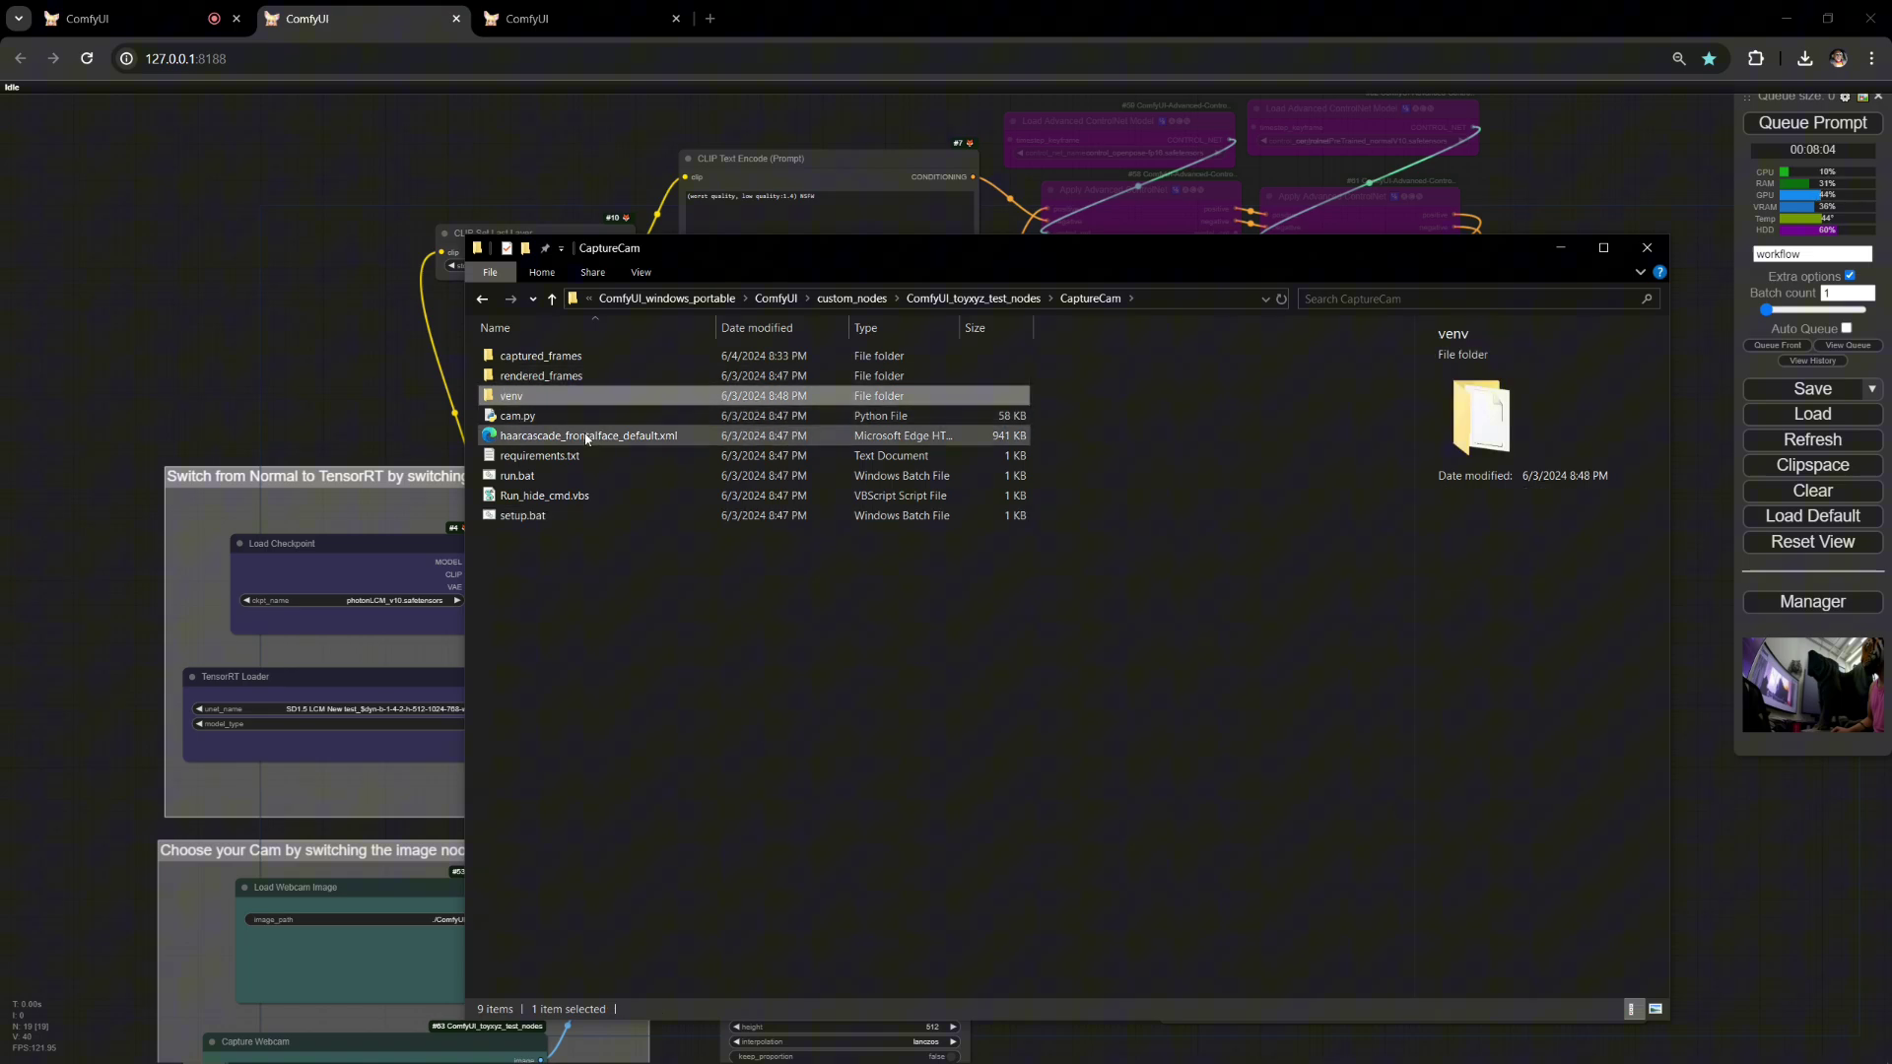
left_click(543, 514)
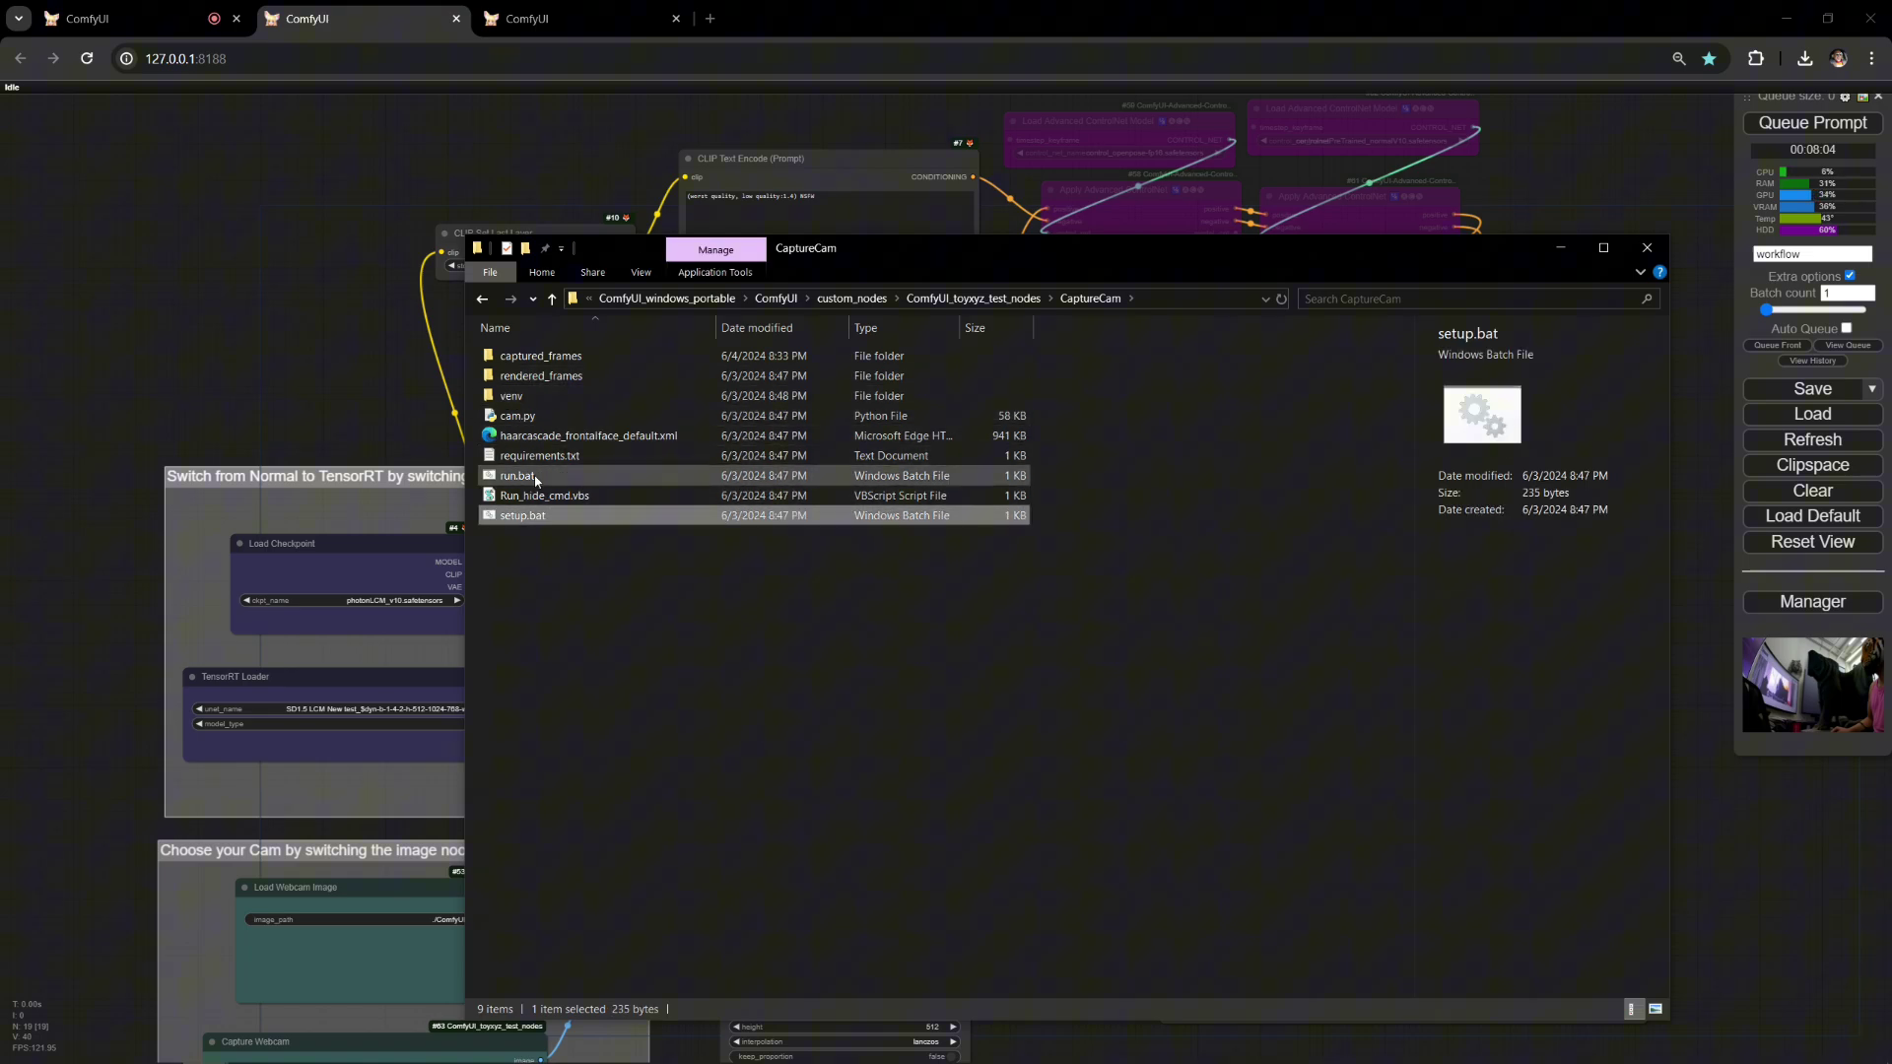
left_click(536, 478)
Step: Launch run.bat and try the Region Capture source, then close its capture region window
double_click(537, 478)
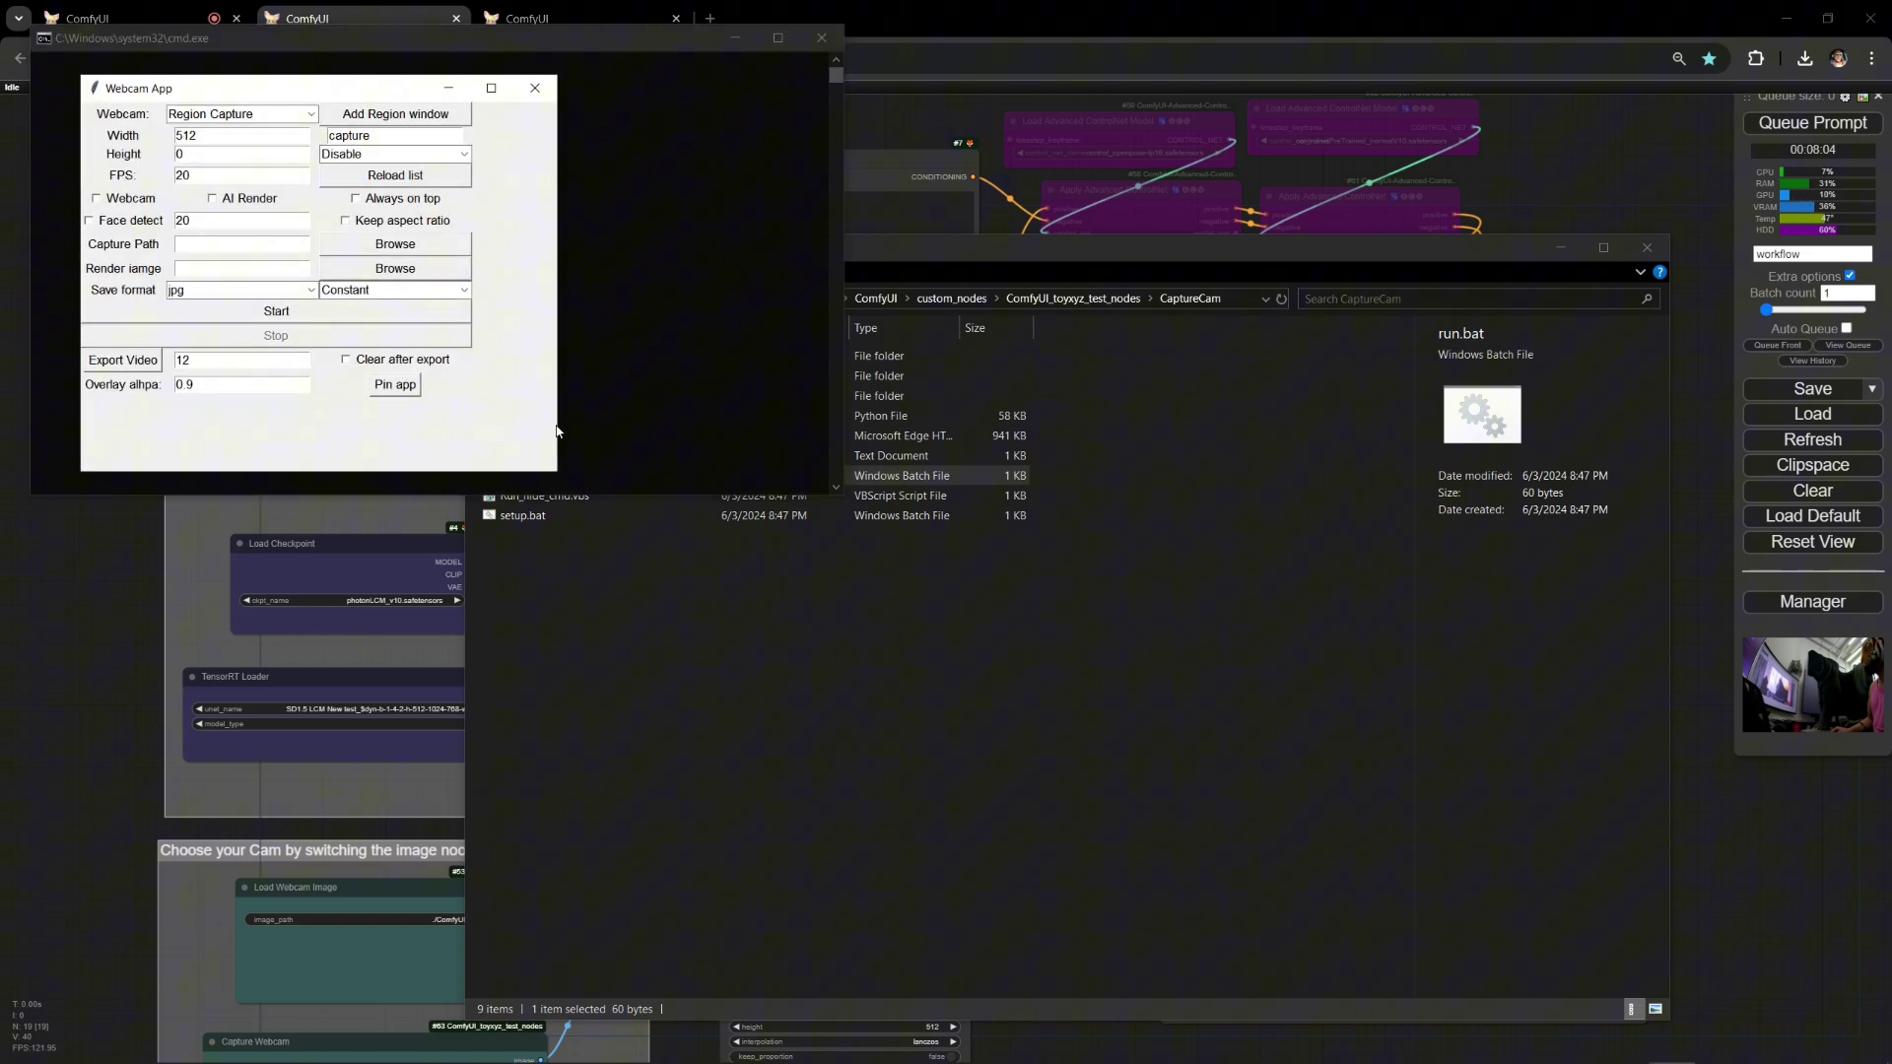
left_click(295, 115)
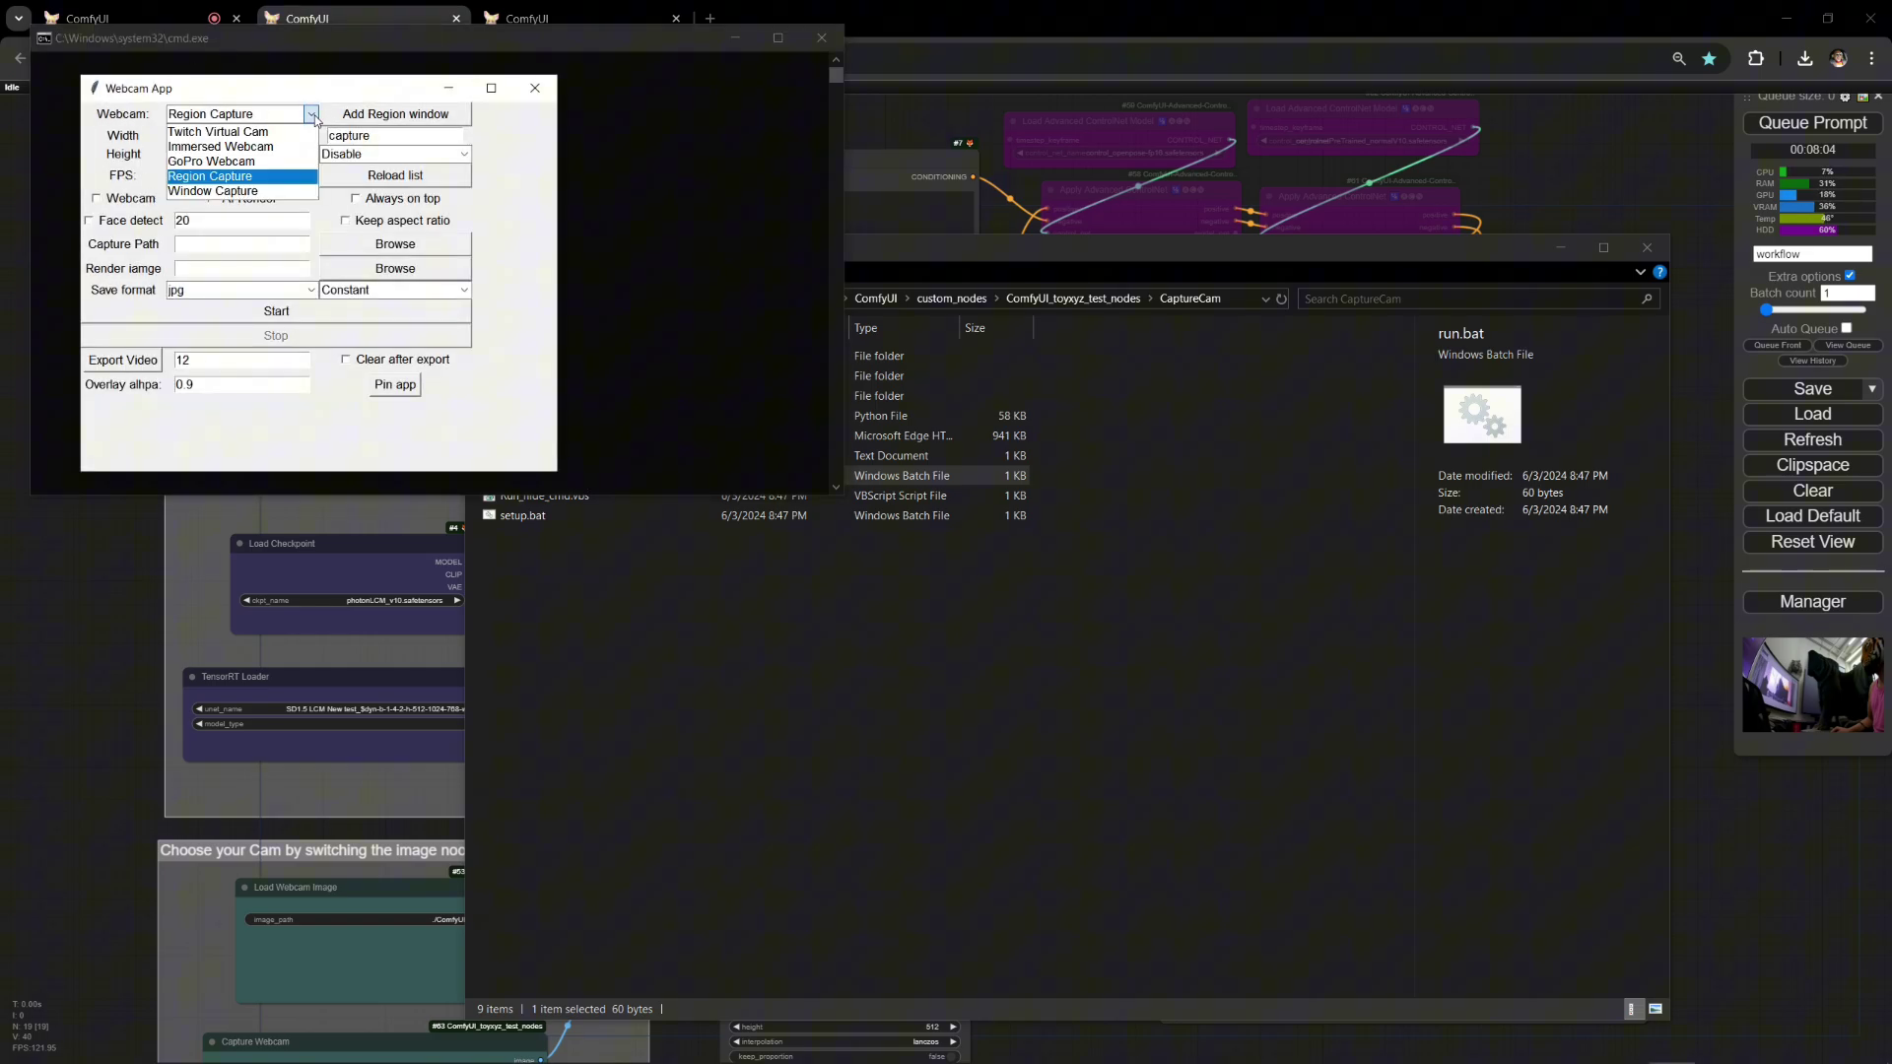
left_click(279, 171)
left_click(295, 114)
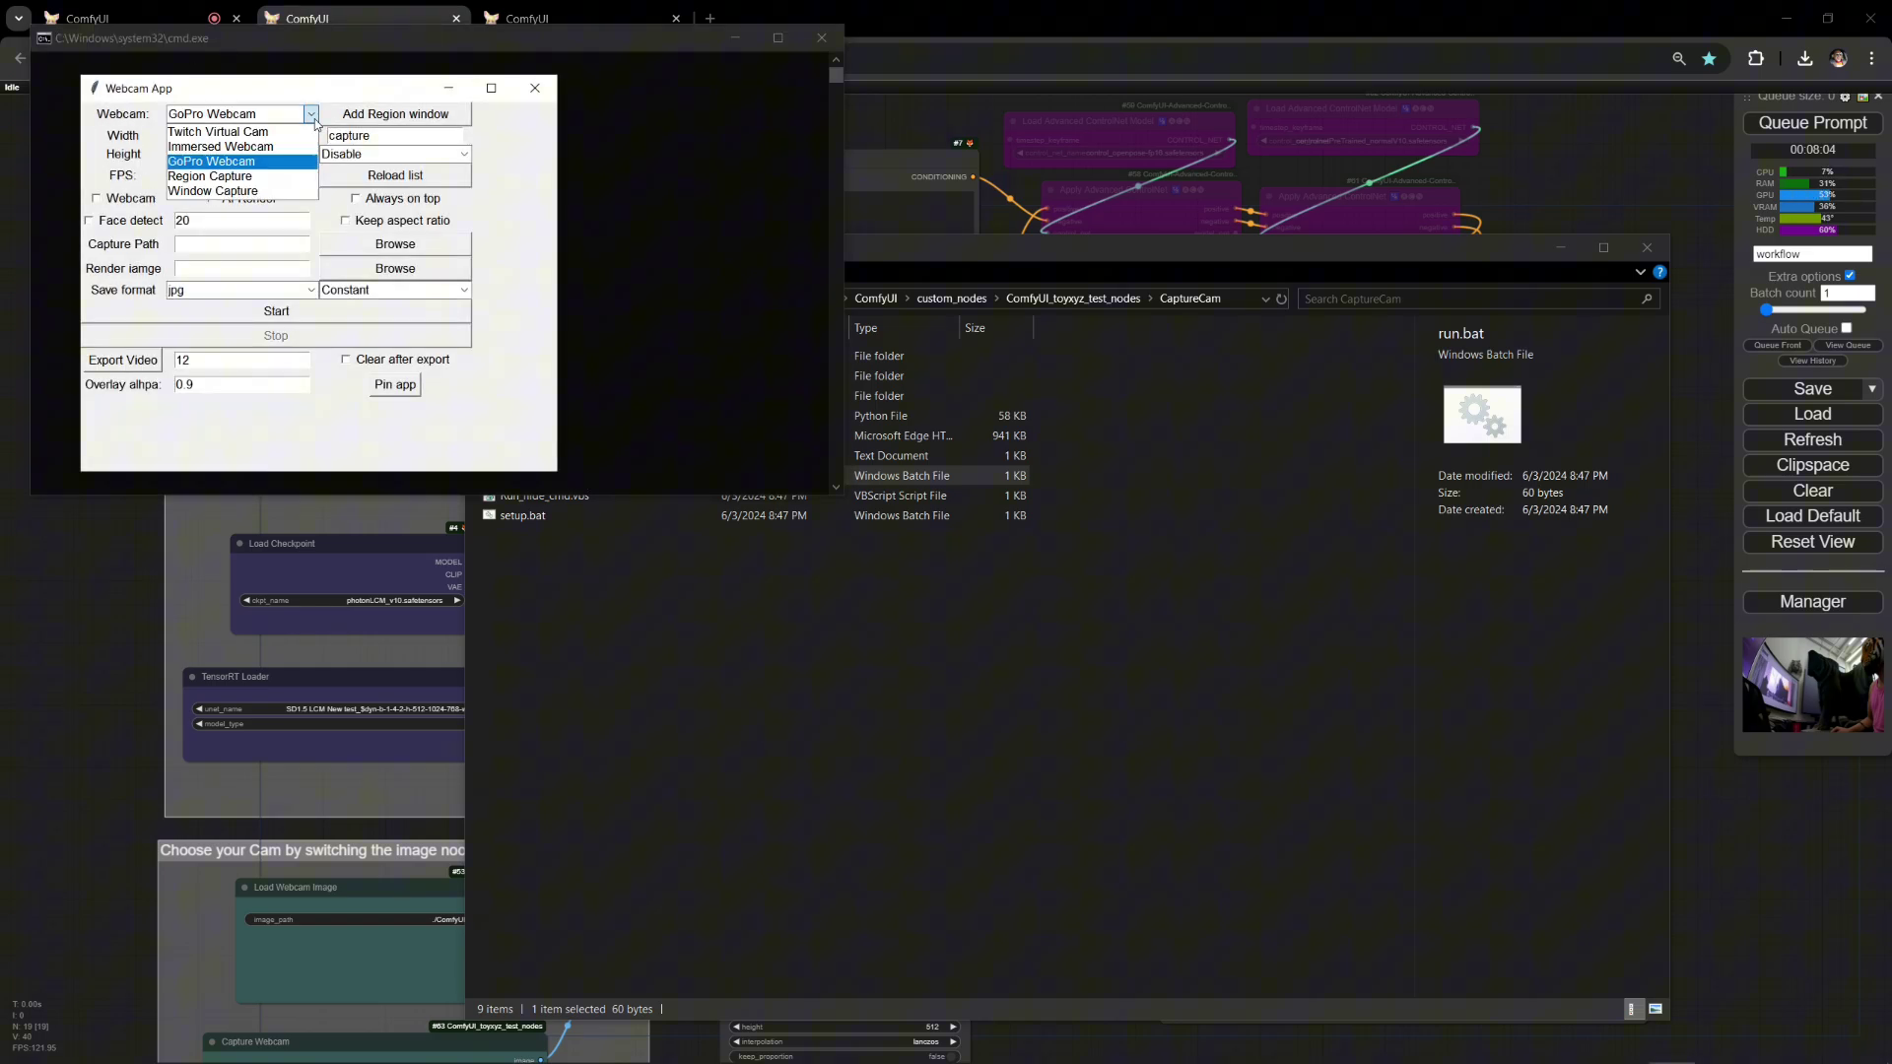
left_click(243, 179)
left_click(422, 119)
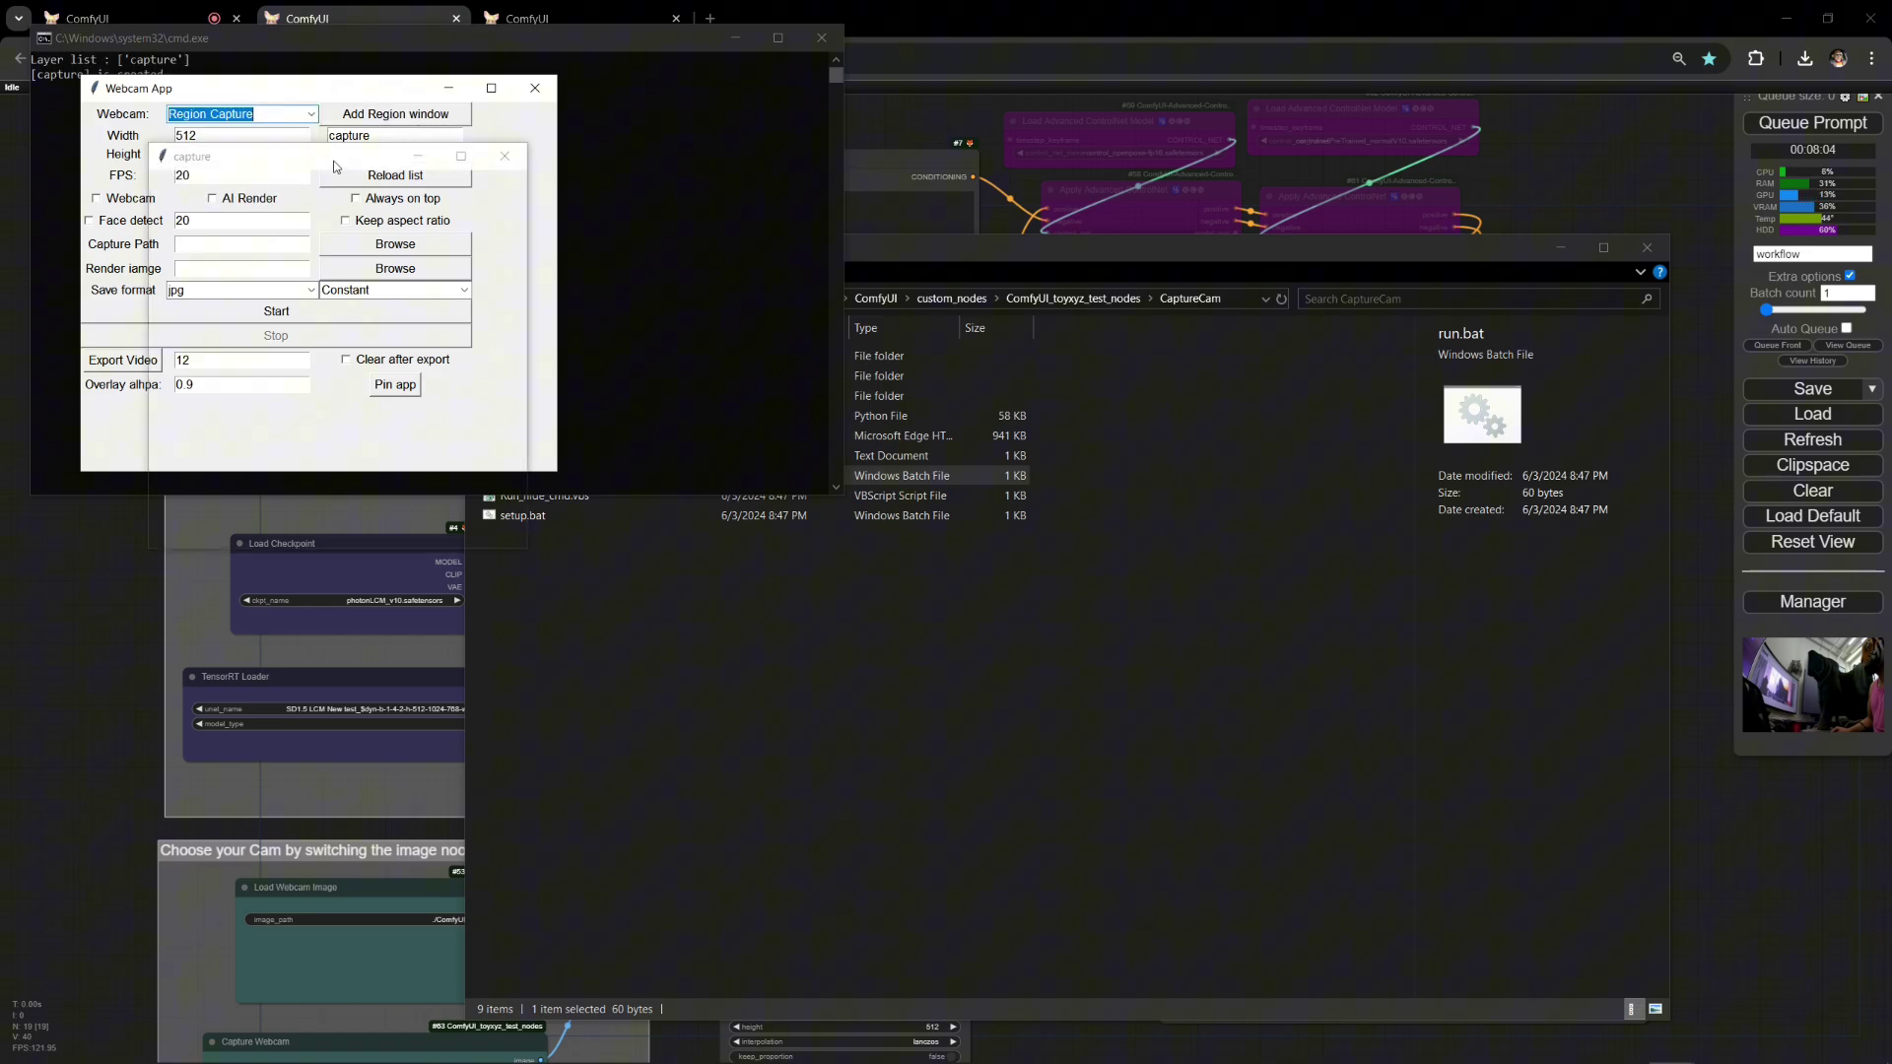
left_click_drag(335, 167, 1666, 464)
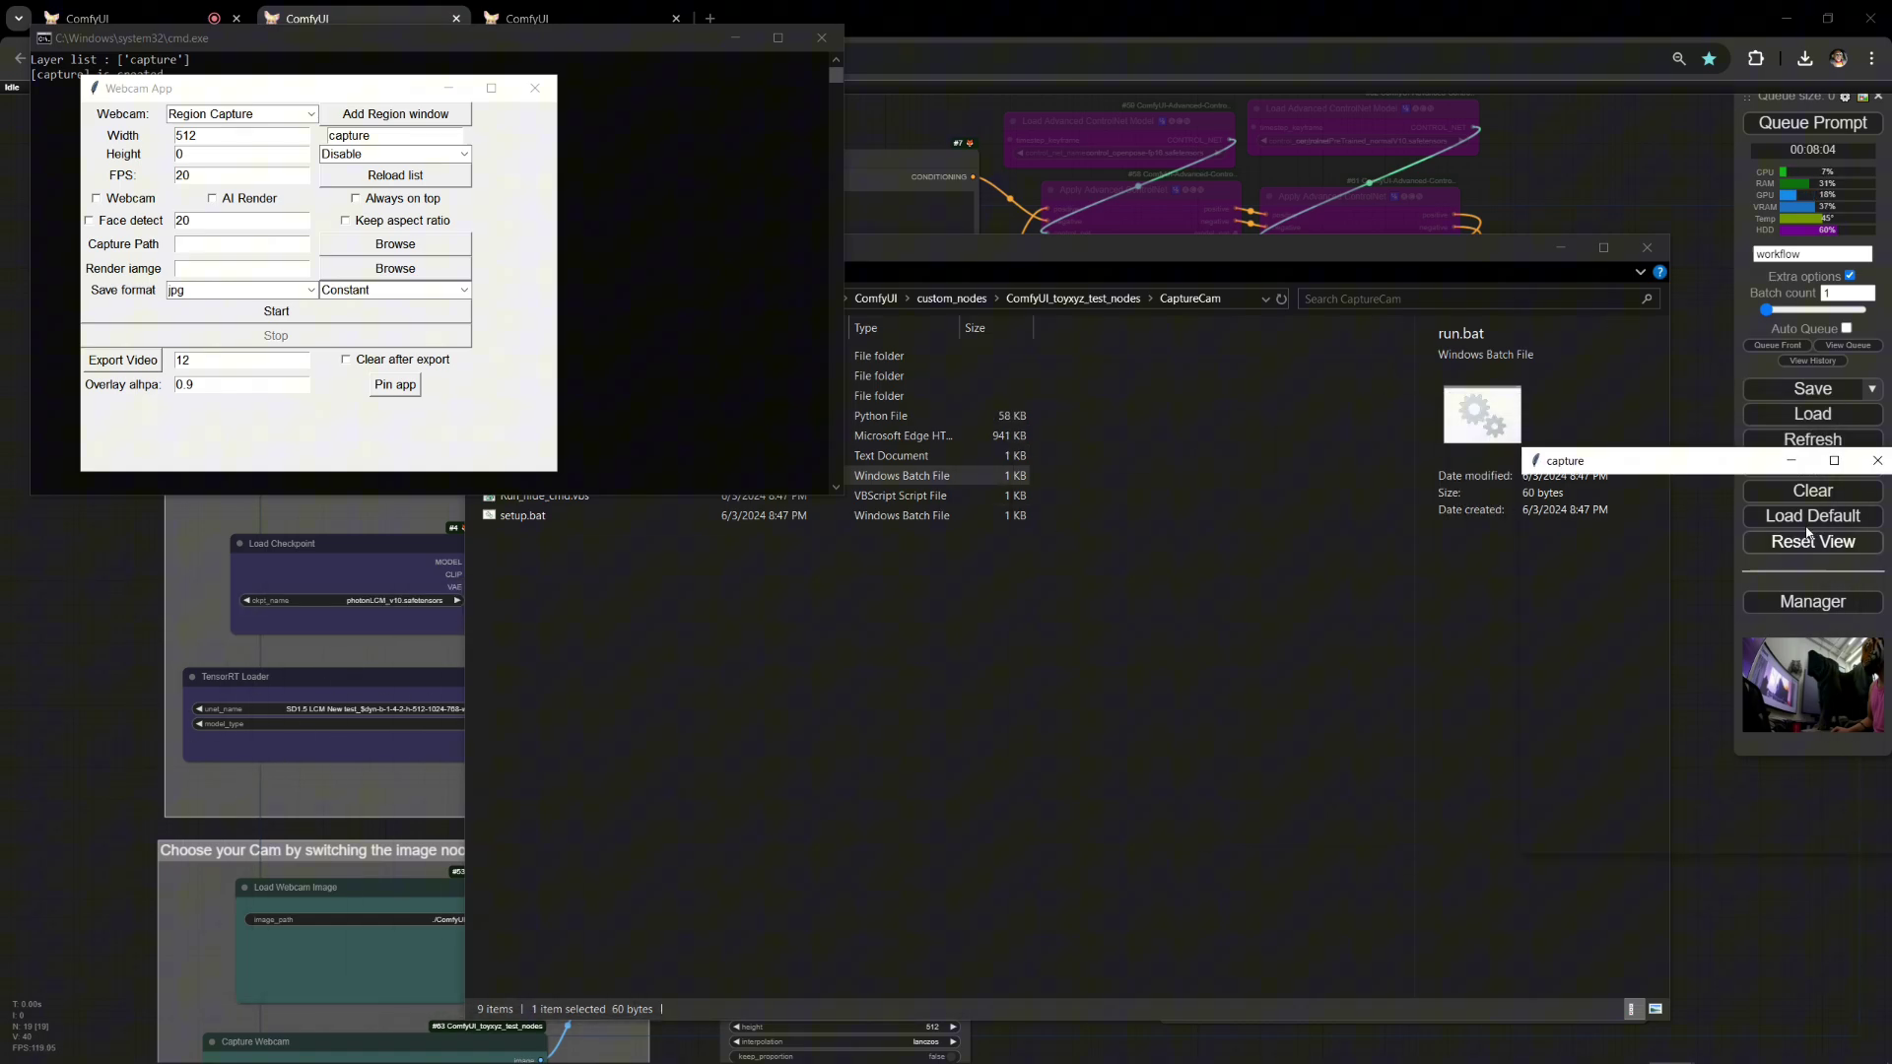
left_click(1878, 460)
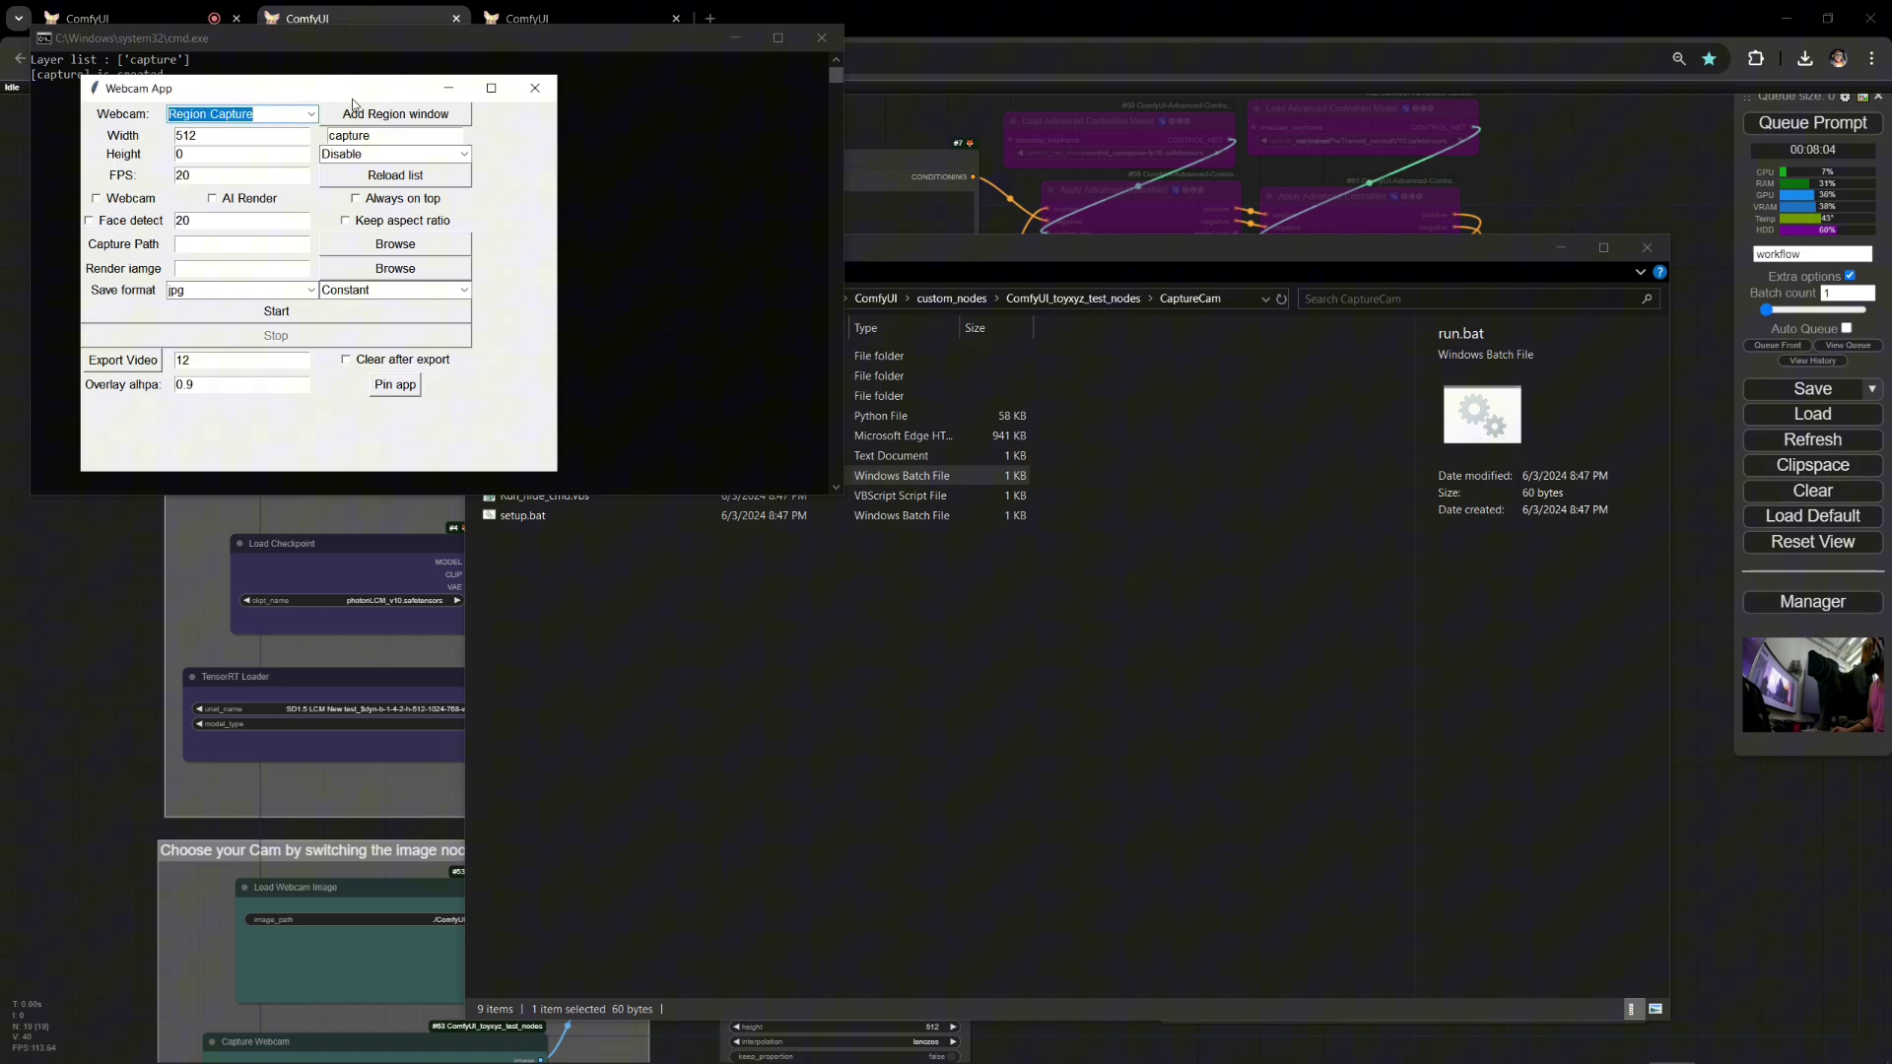
Step: Start capturing from GoPro Webcam with Webcam and AI Render enabled
left_click(310, 114)
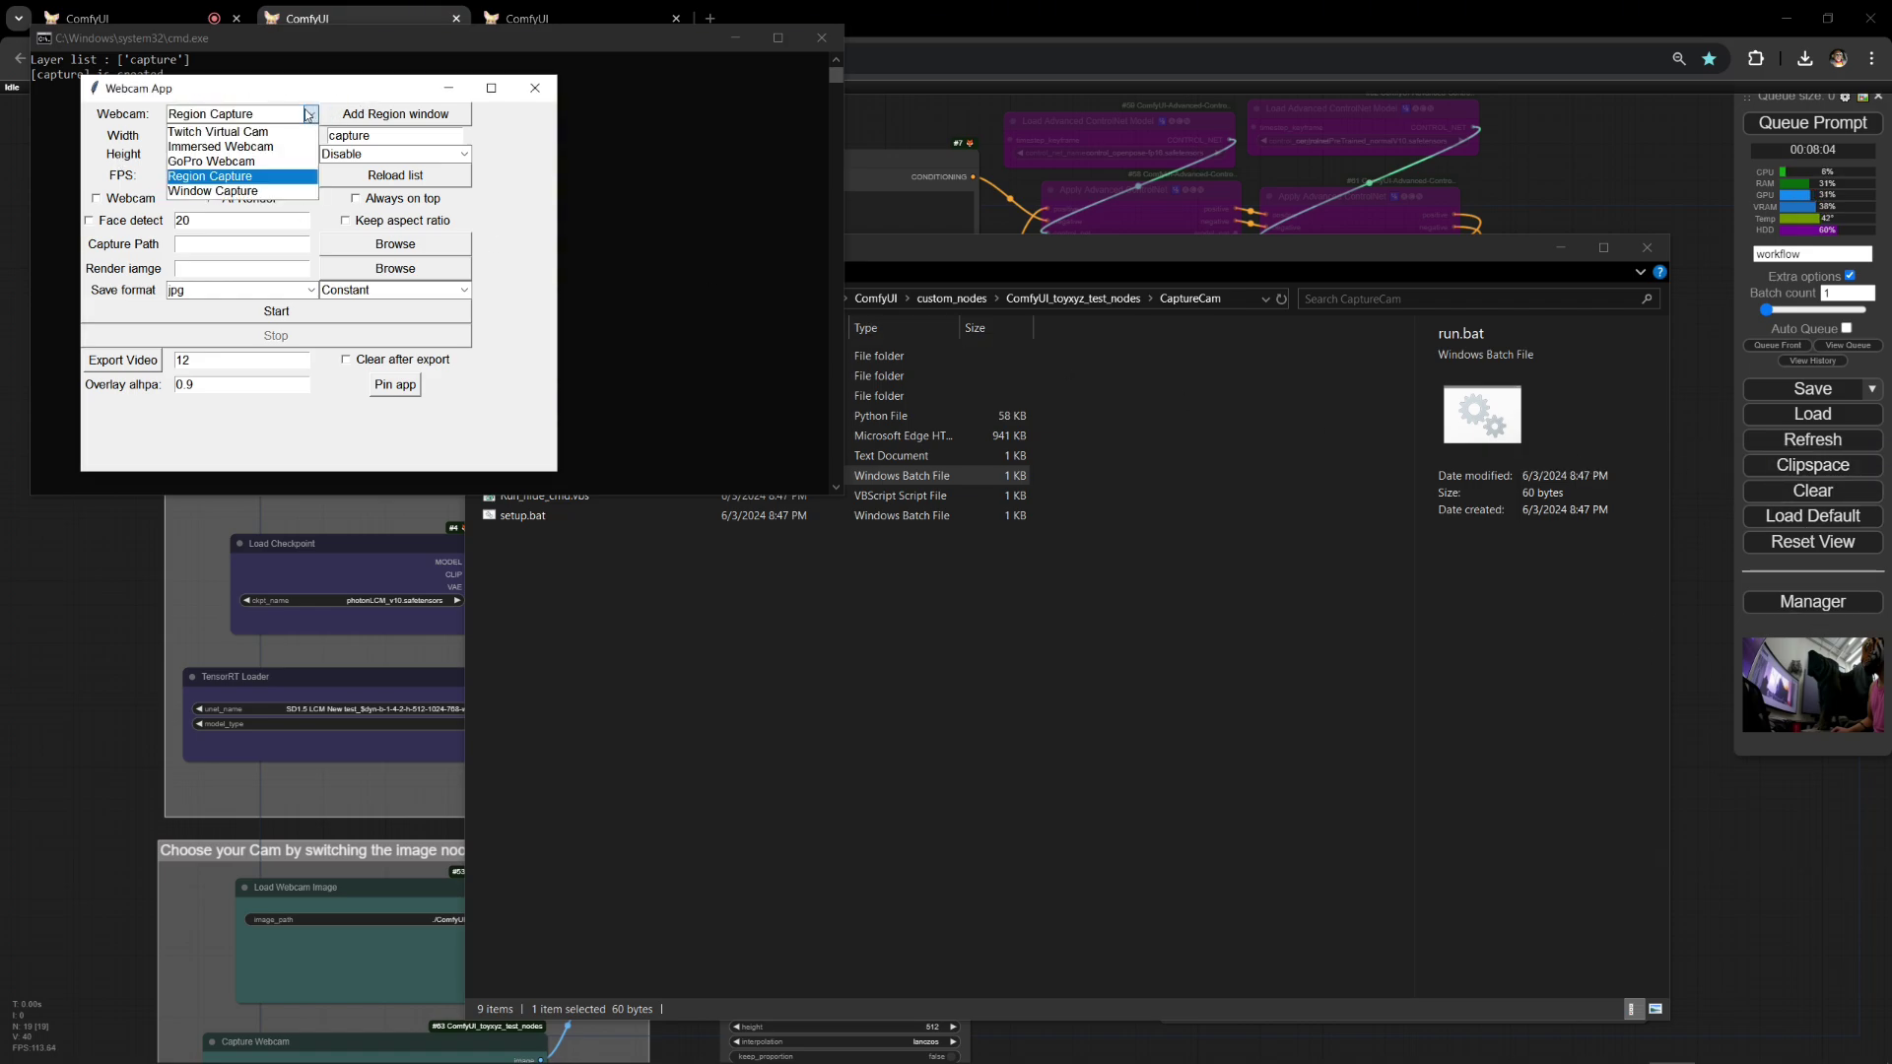
left_click(266, 164)
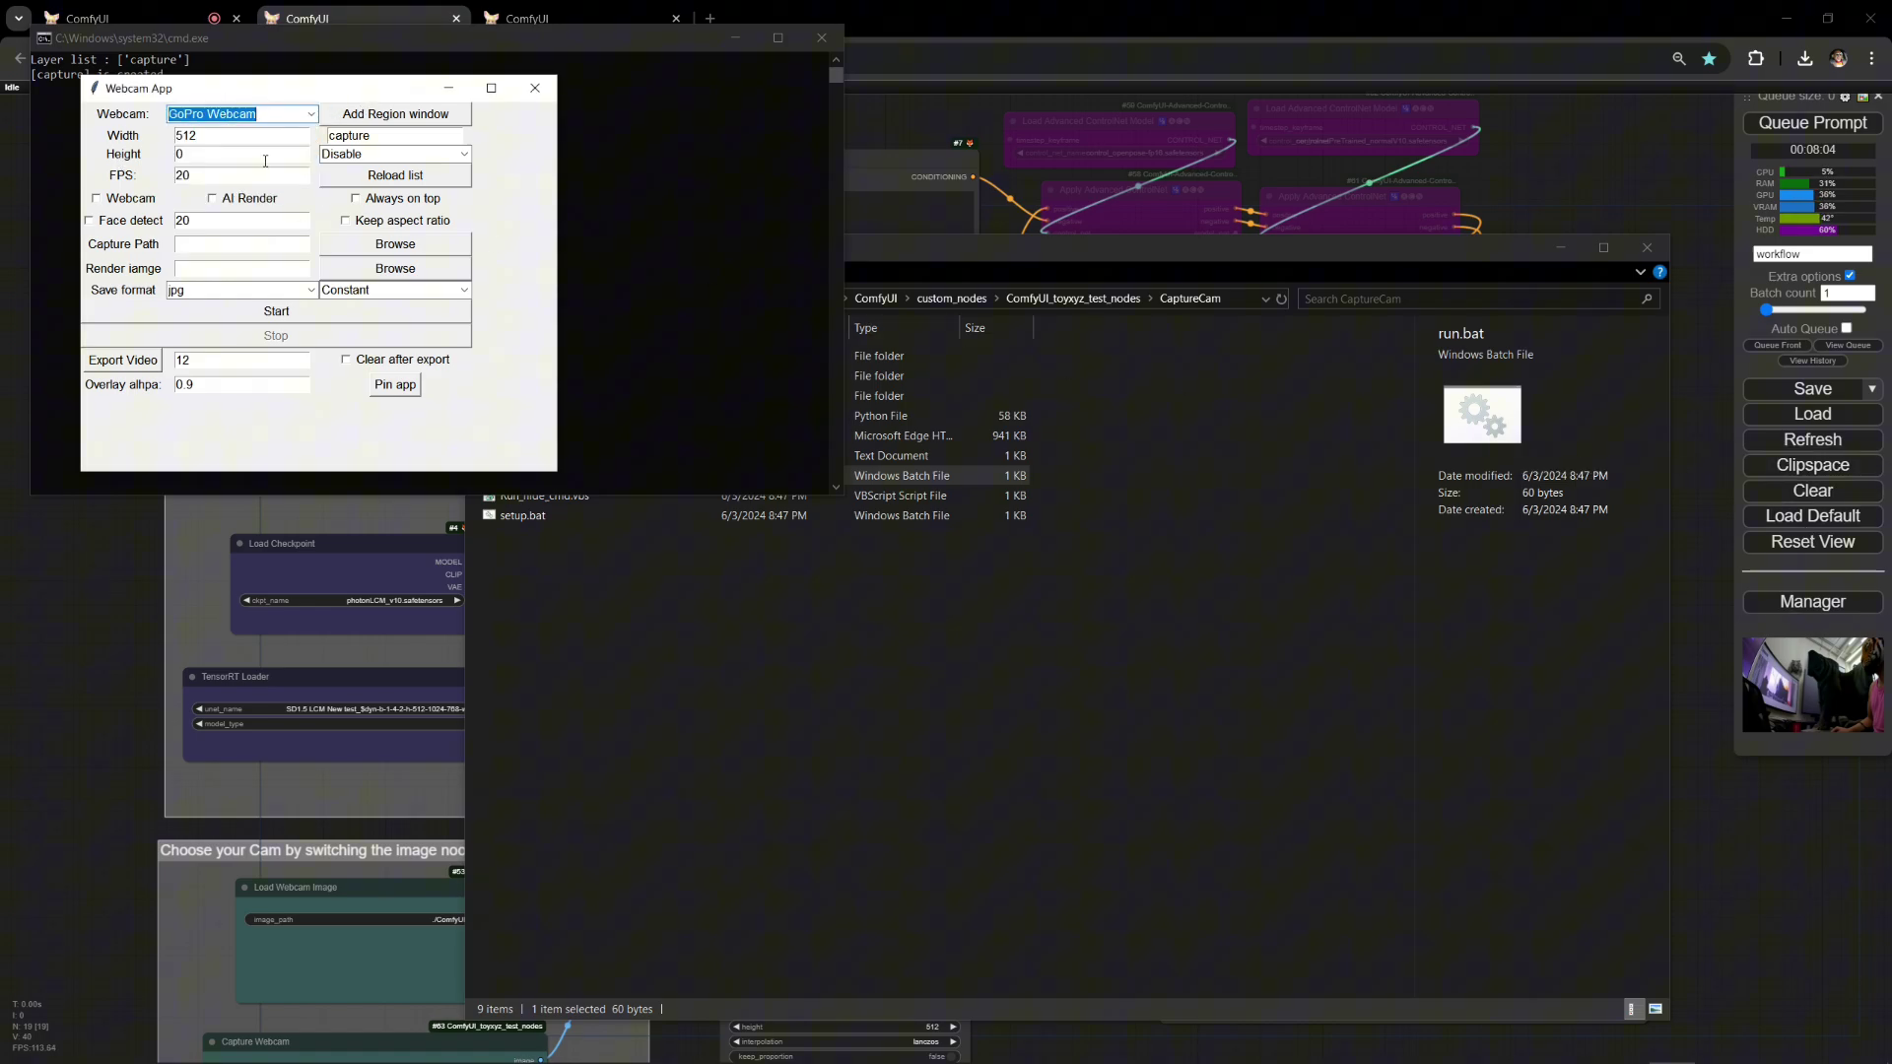
left_click(132, 202)
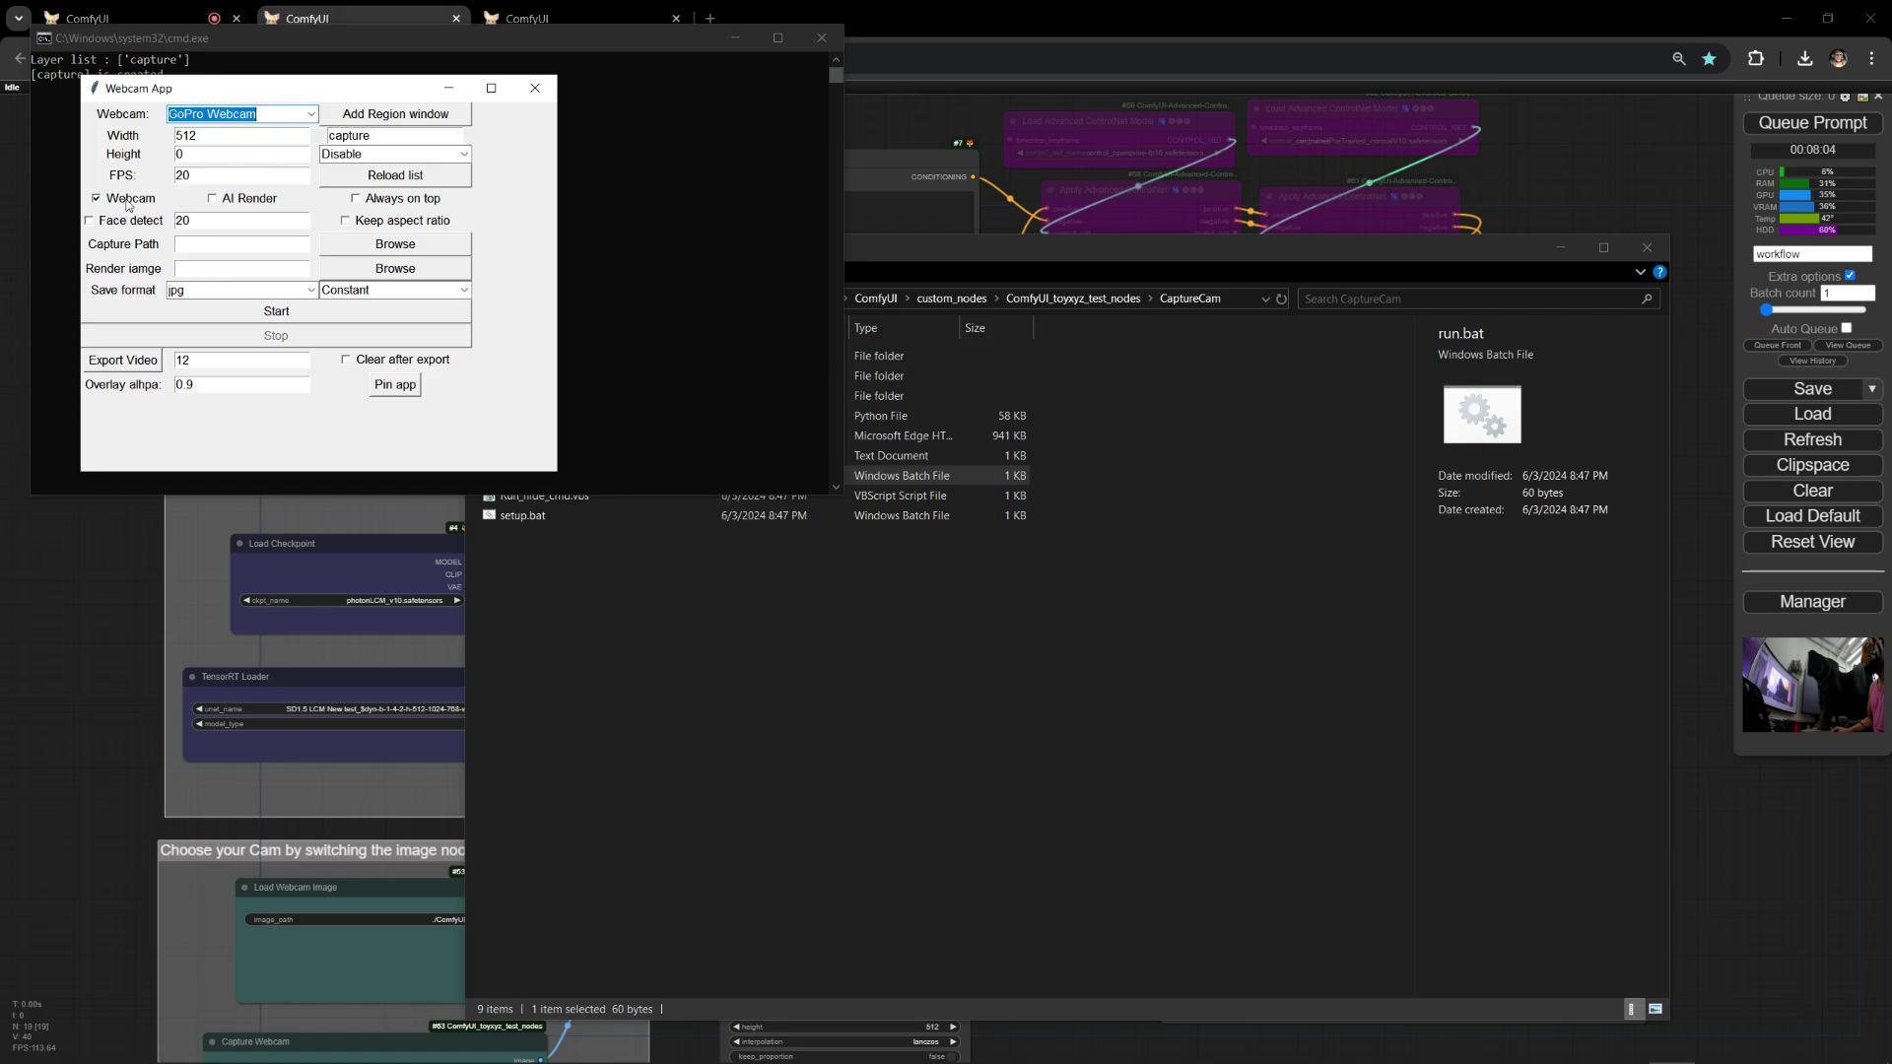
left_click(250, 202)
left_click(308, 314)
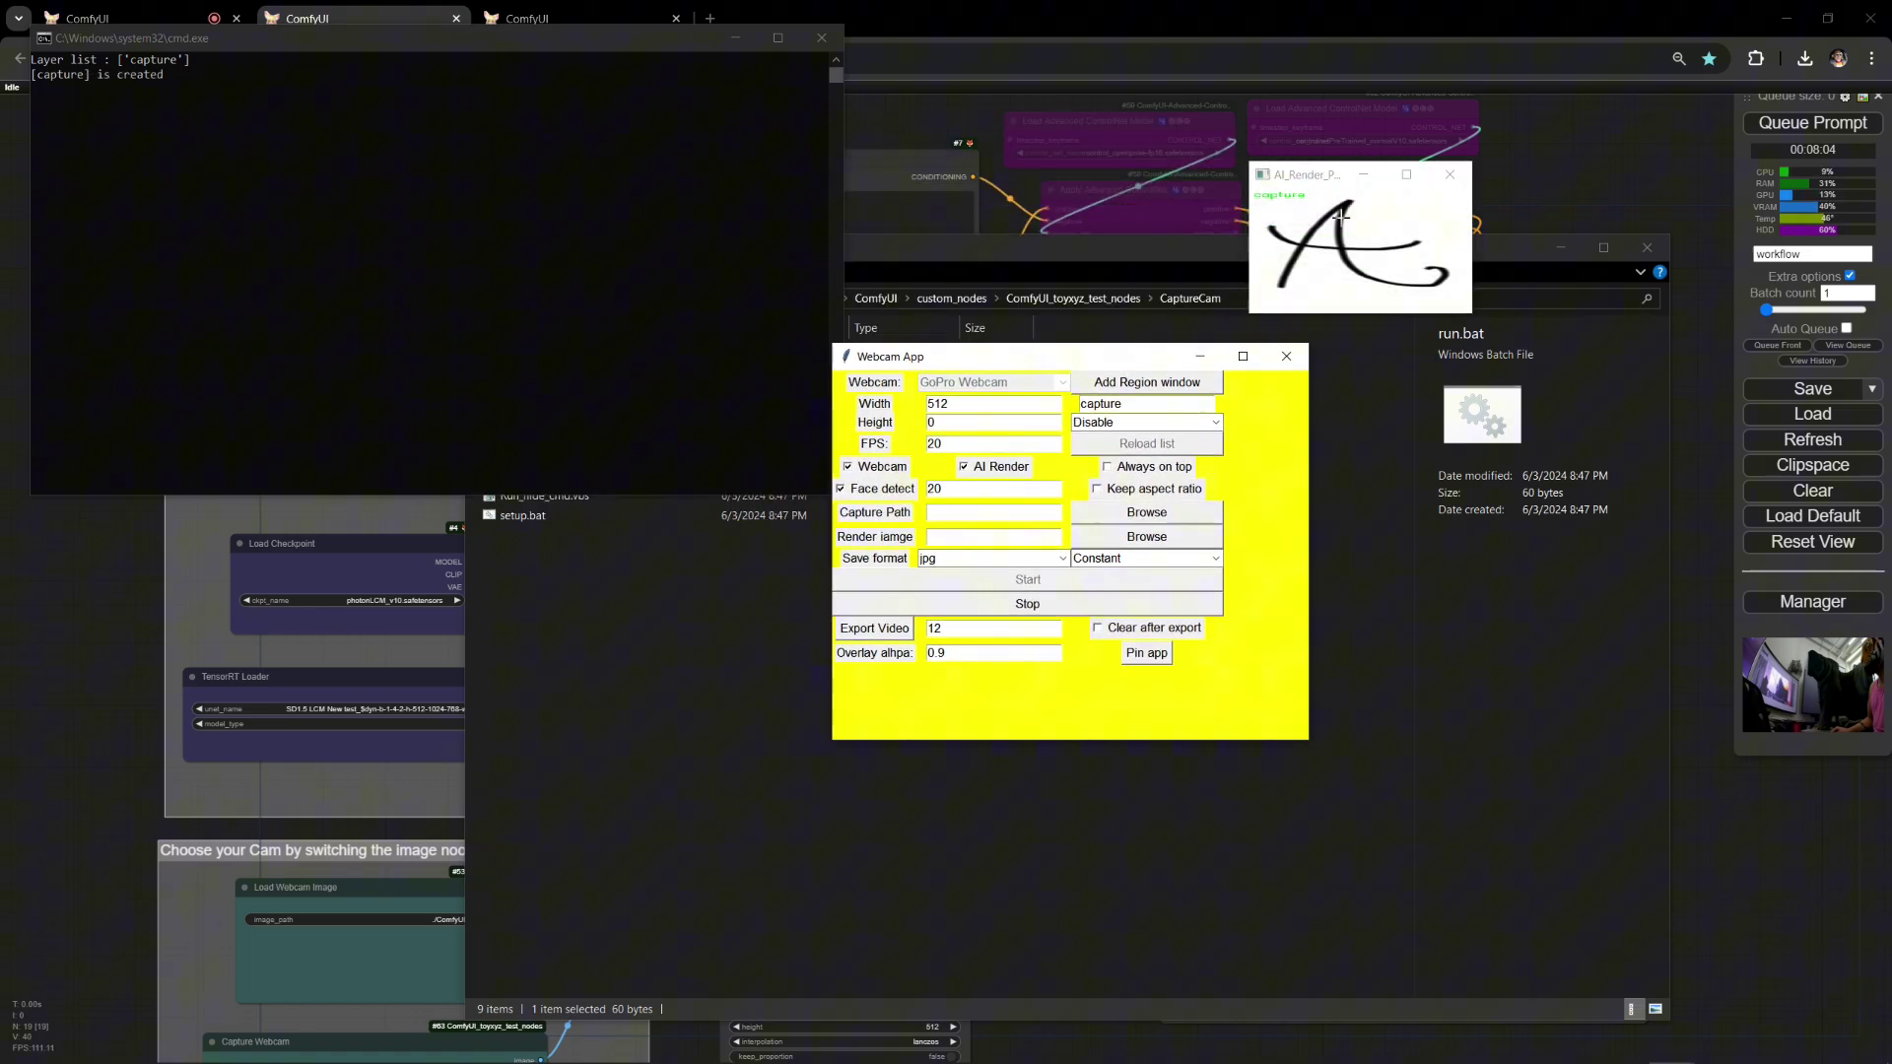
Step: Turn off the AI render preview, minimize the console and return to ComfyUI
left_click(1450, 175)
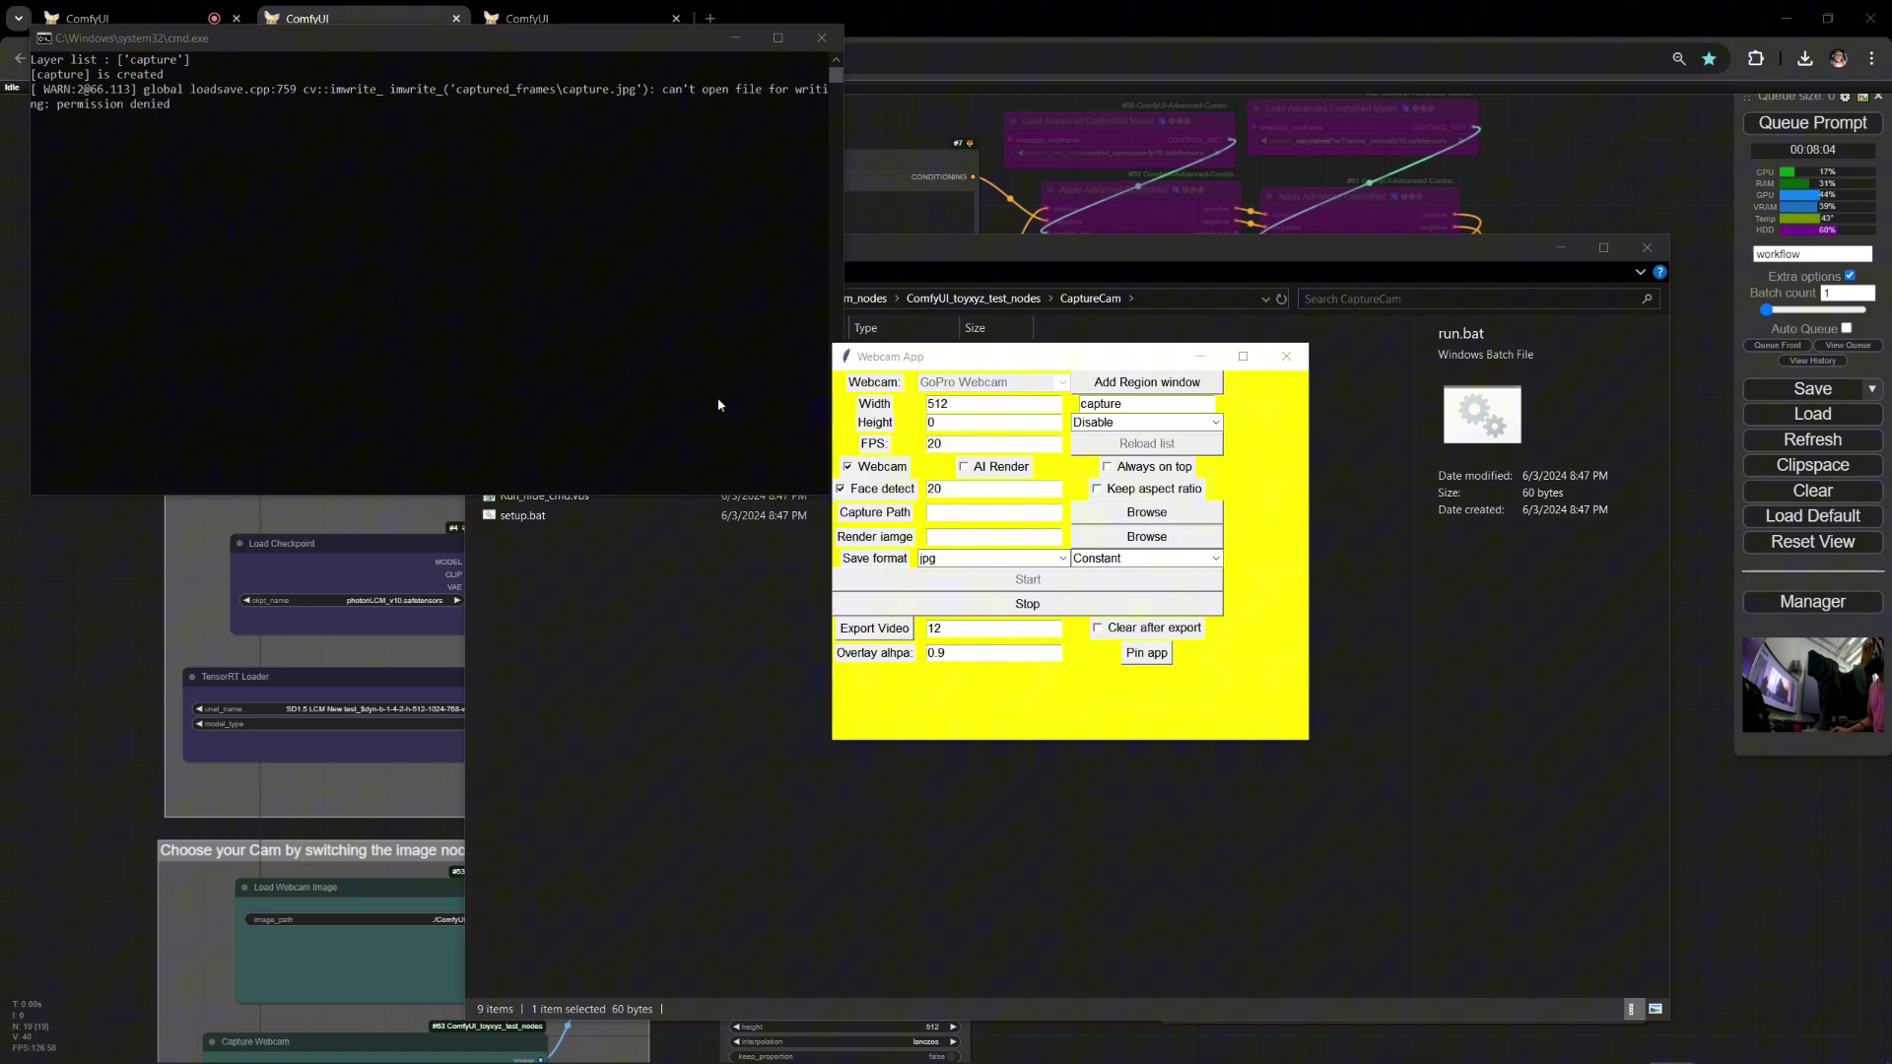
left_click(734, 39)
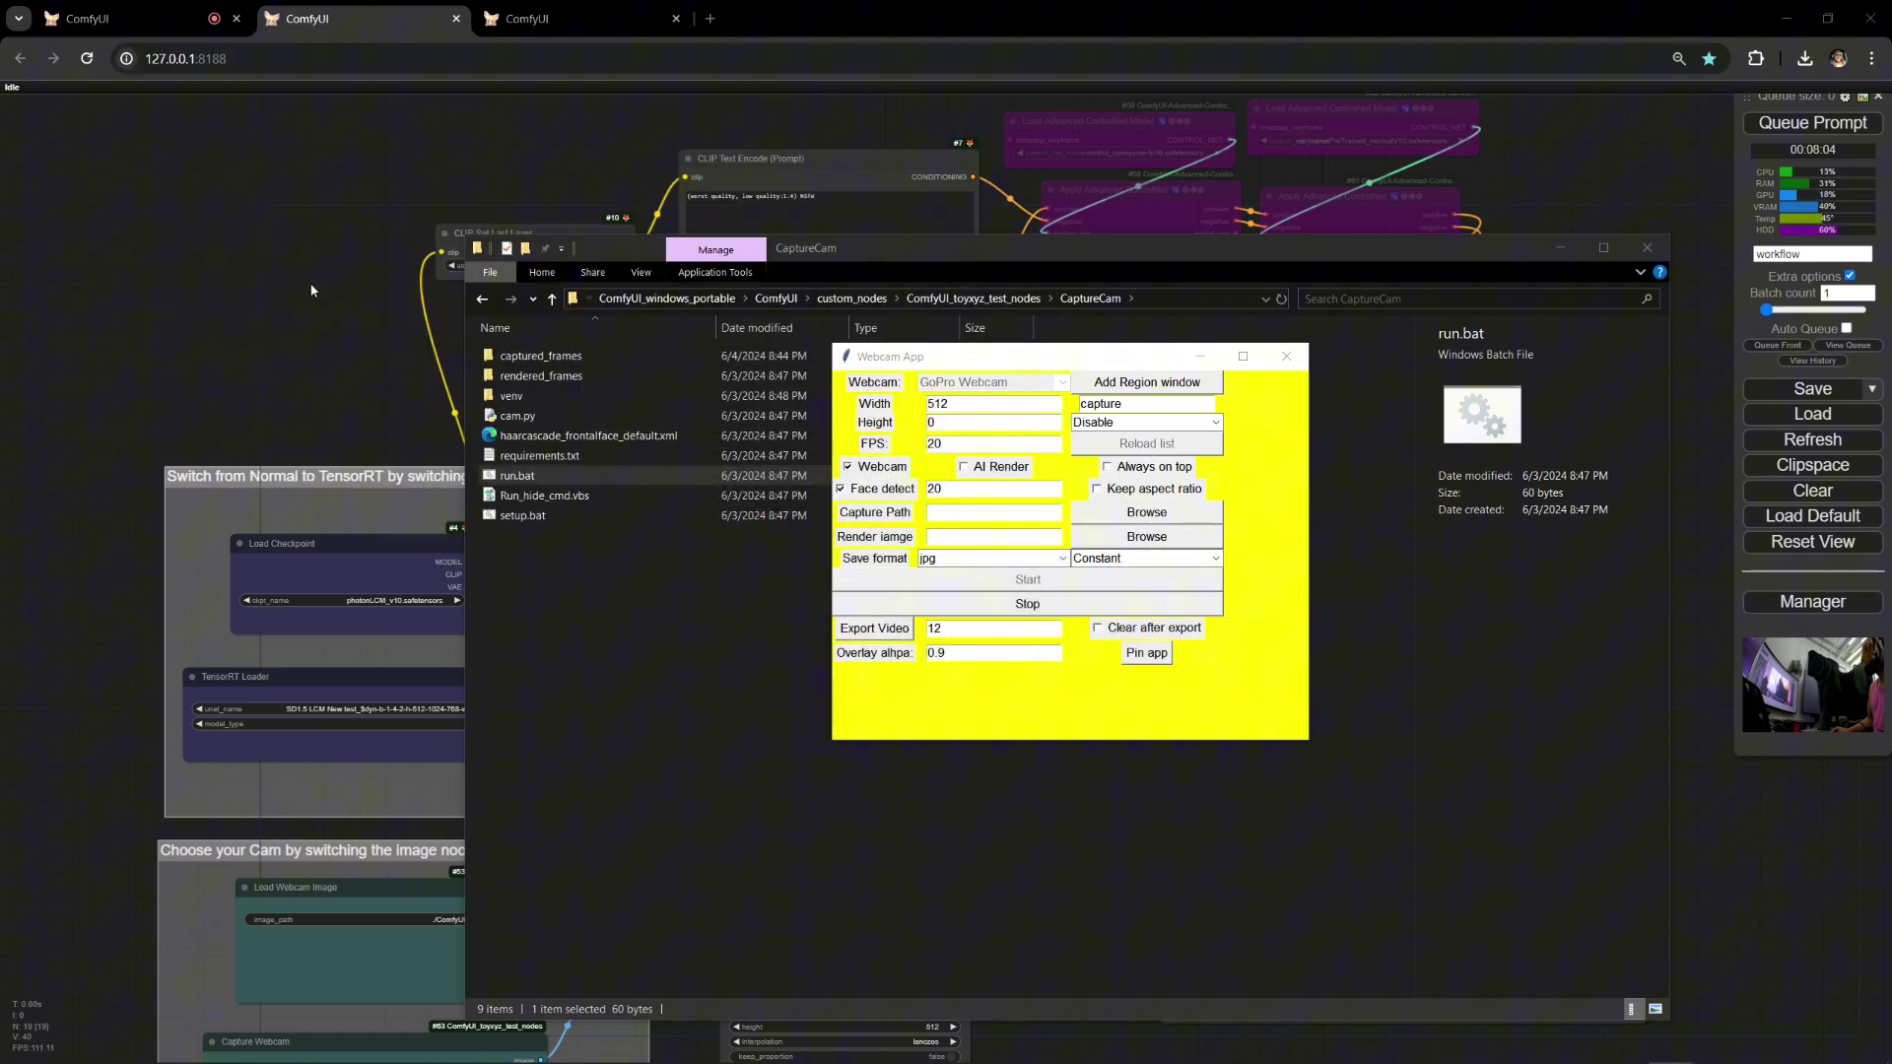
left_click(313, 289)
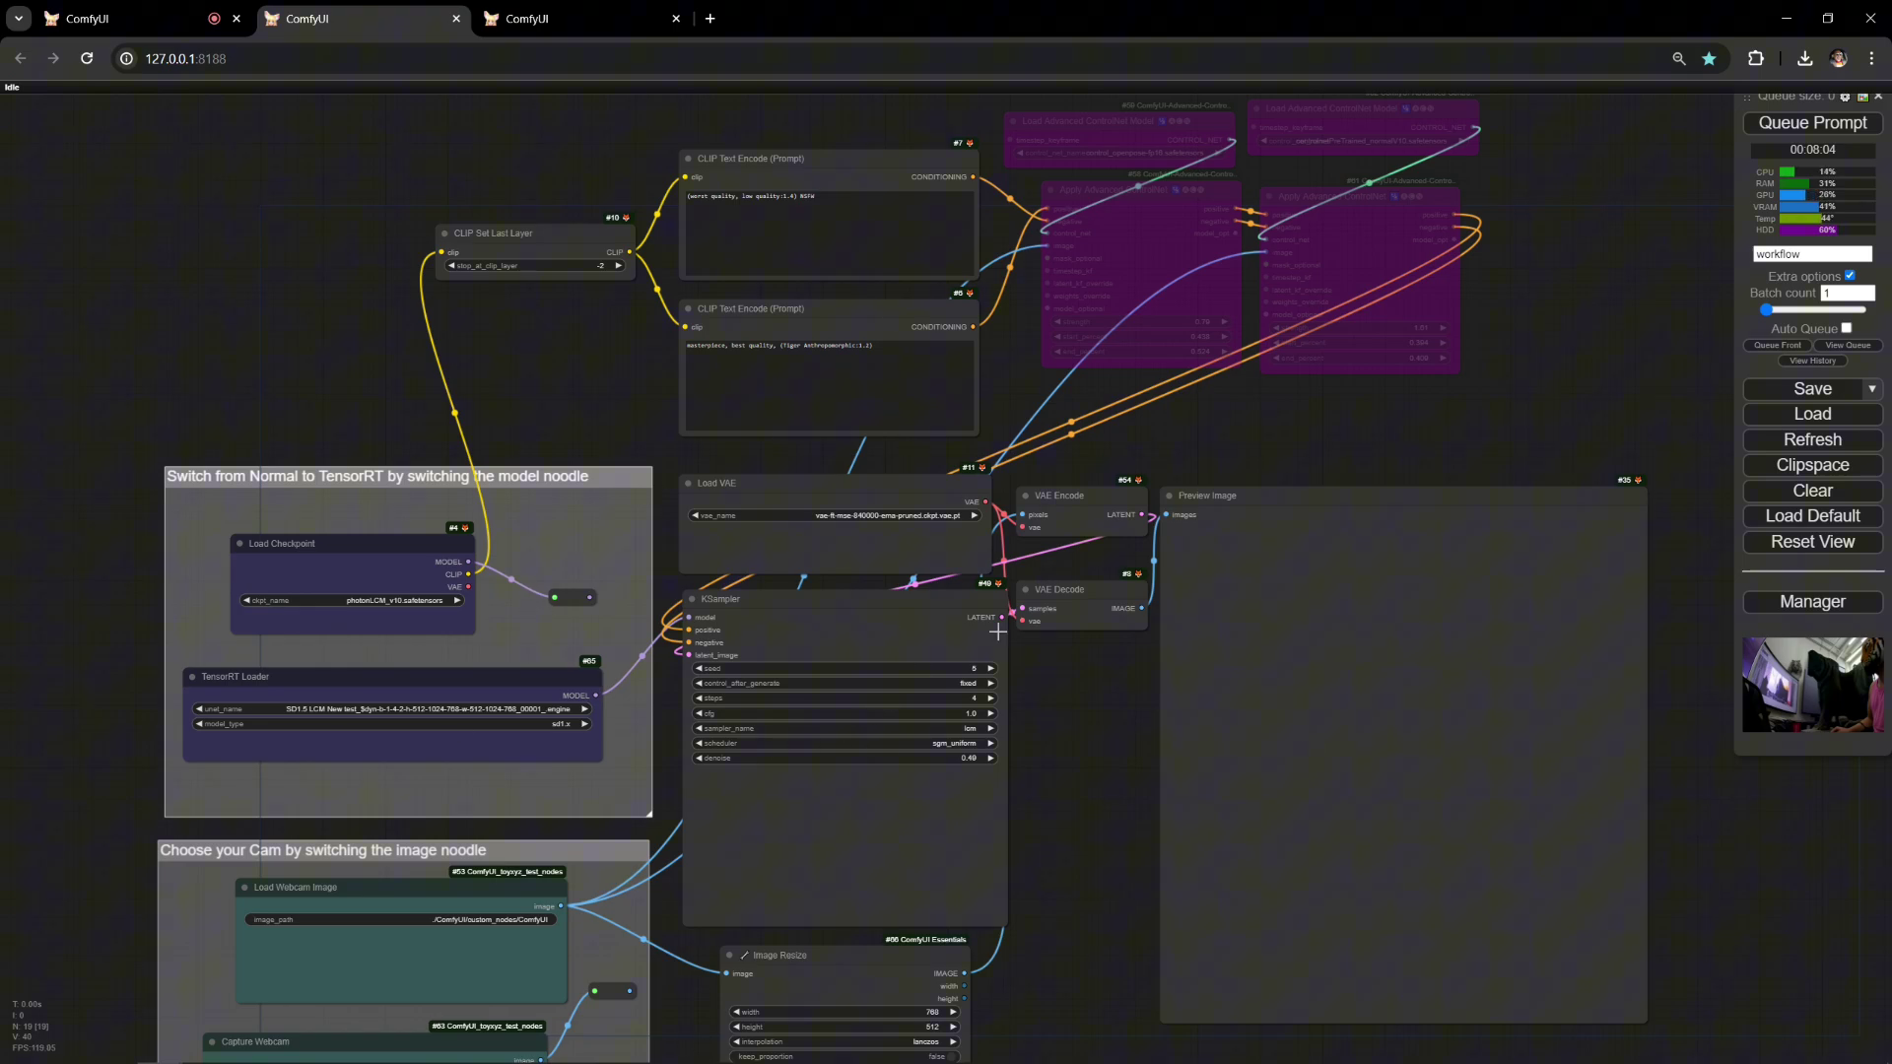
Step: Refresh the model list and set TensorRT Loader's unet_name to the ComfyUI_TEST TEST engine
left_click_drag(575, 410, 856, 146)
scroll(783, 451, "up", 5)
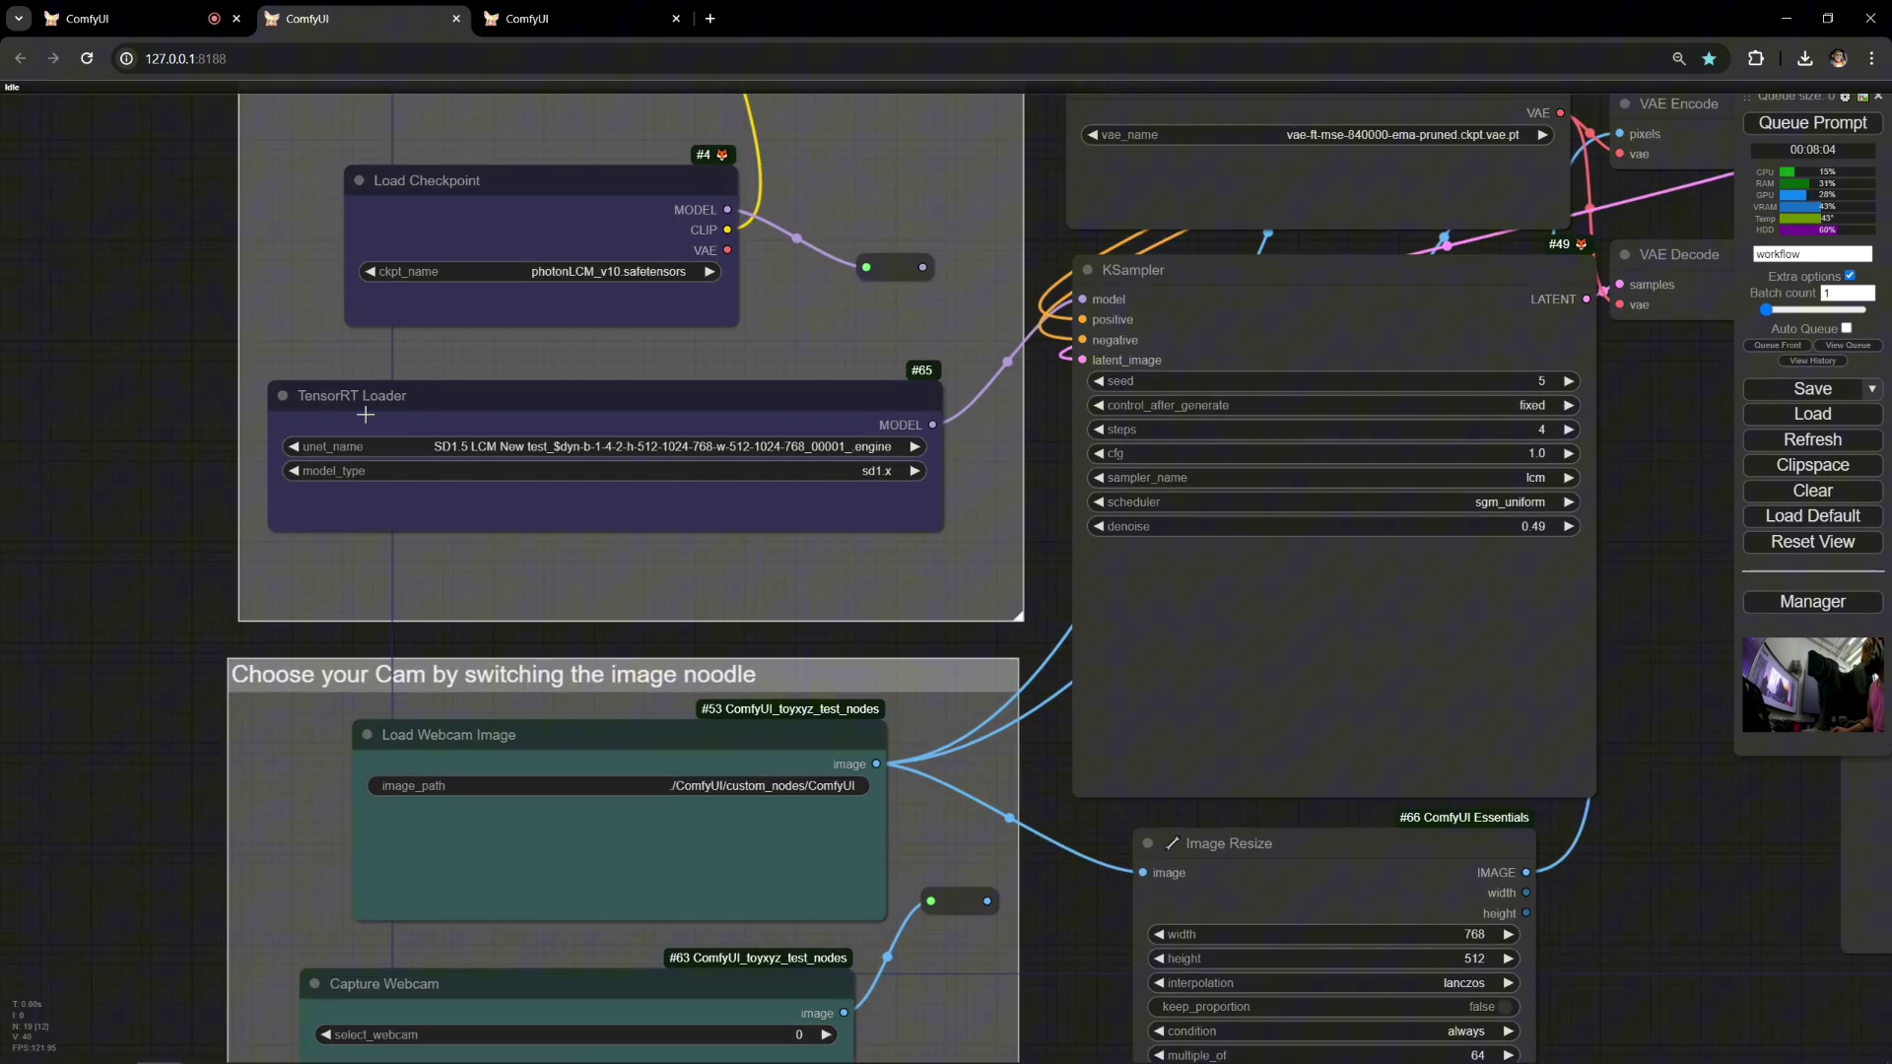
left_click(734, 449)
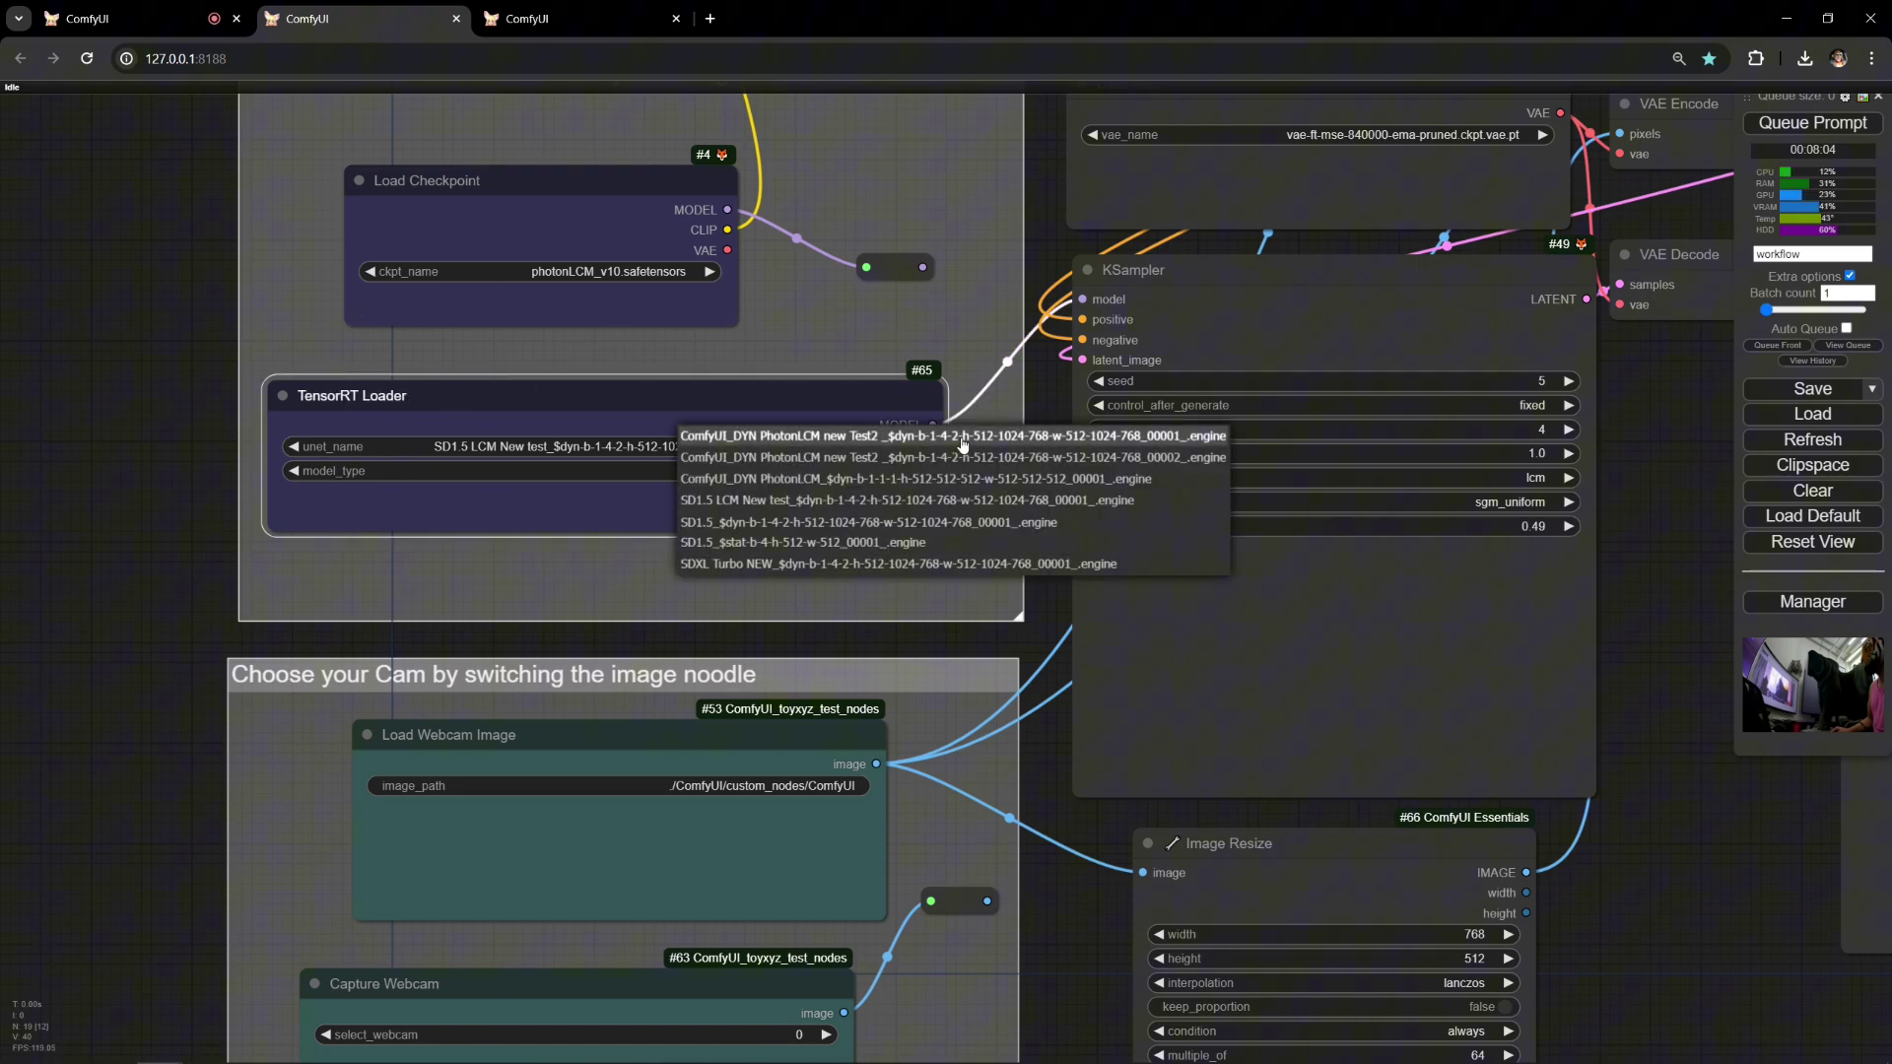
key("ctrl+shift+Tab")
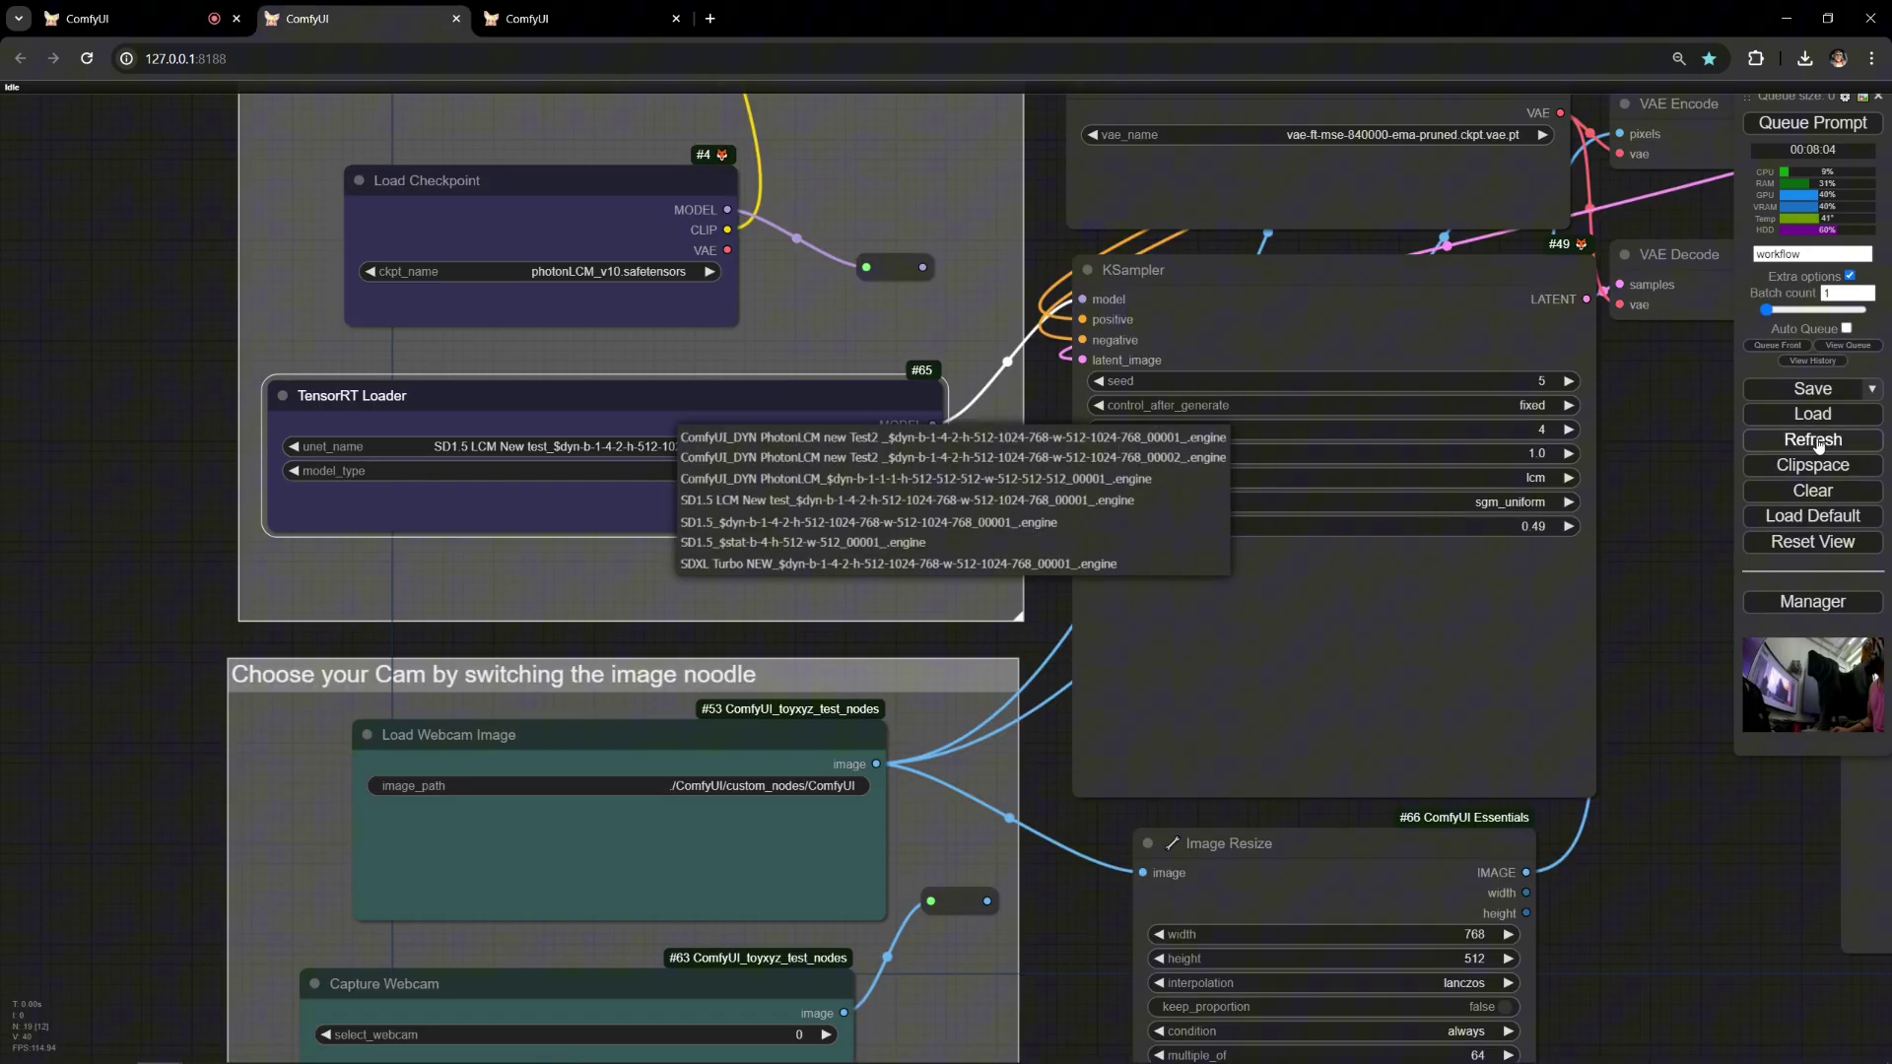
left_click(846, 615)
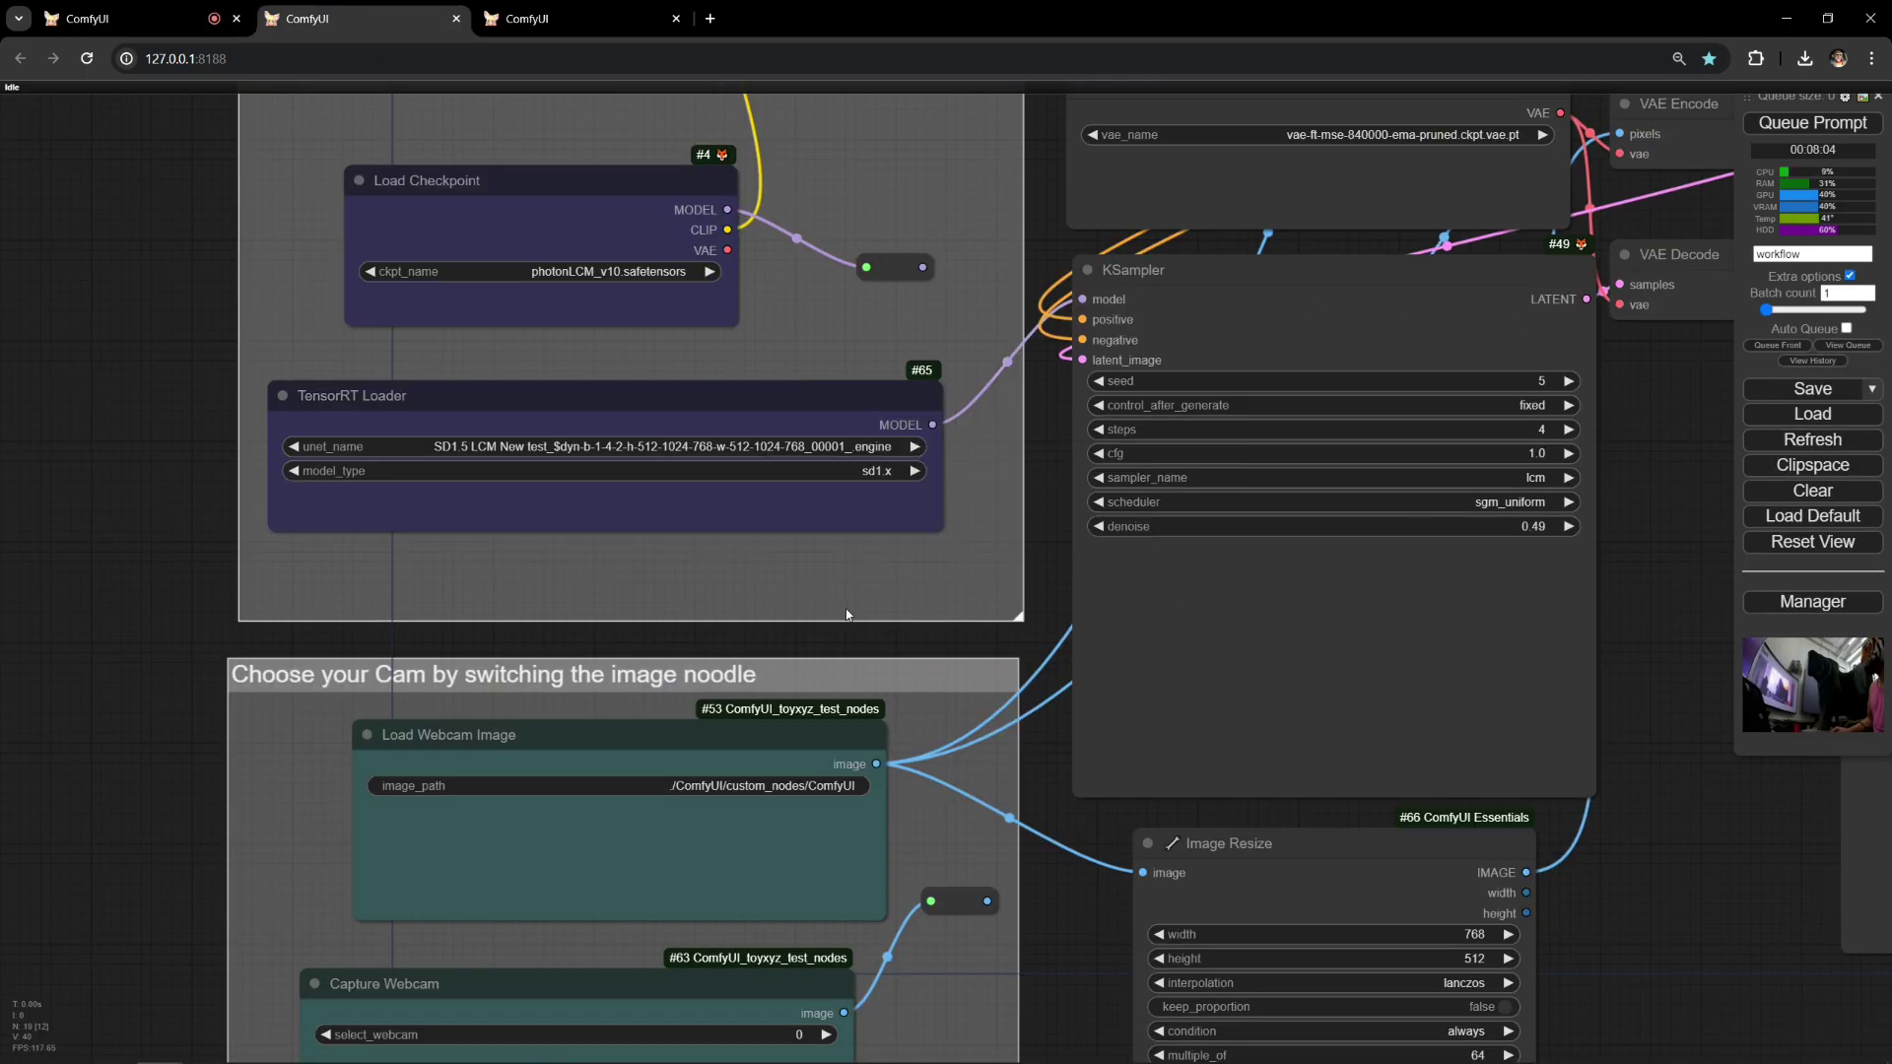
left_click(673, 447)
left_click(741, 449)
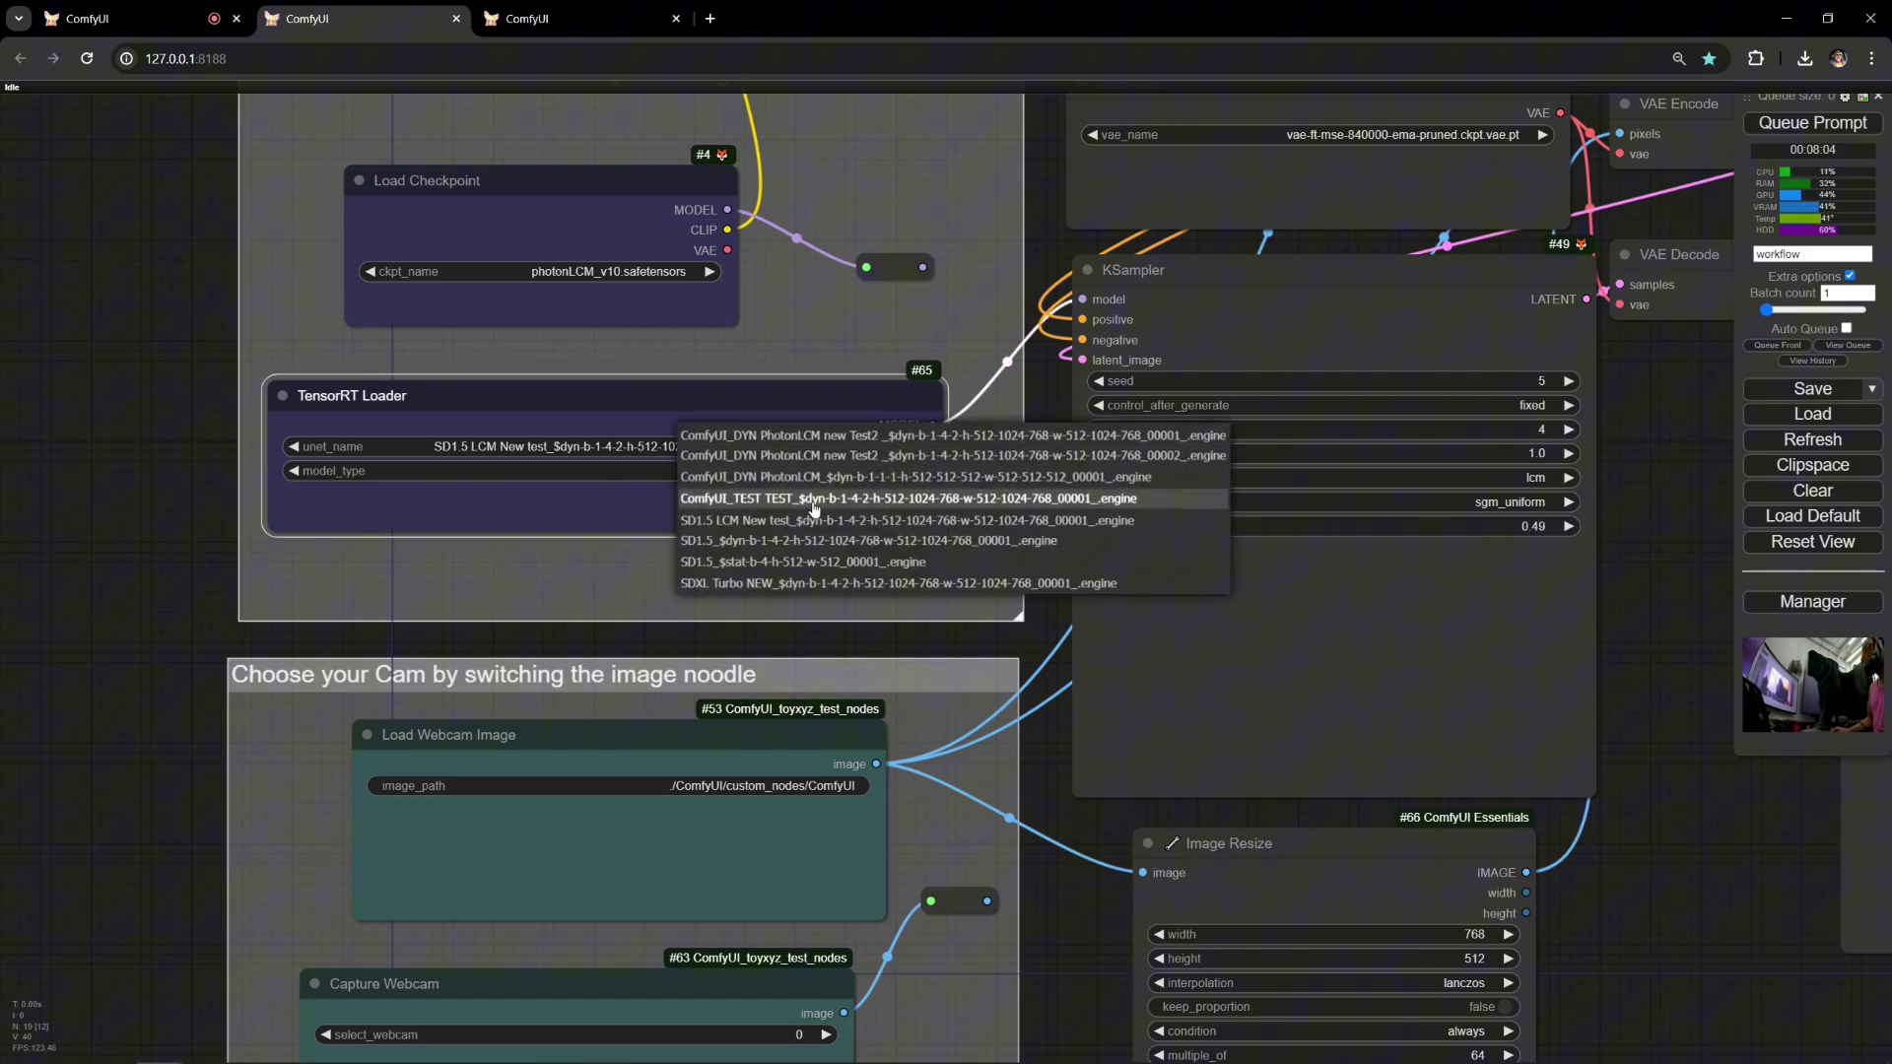
left_click(155, 22)
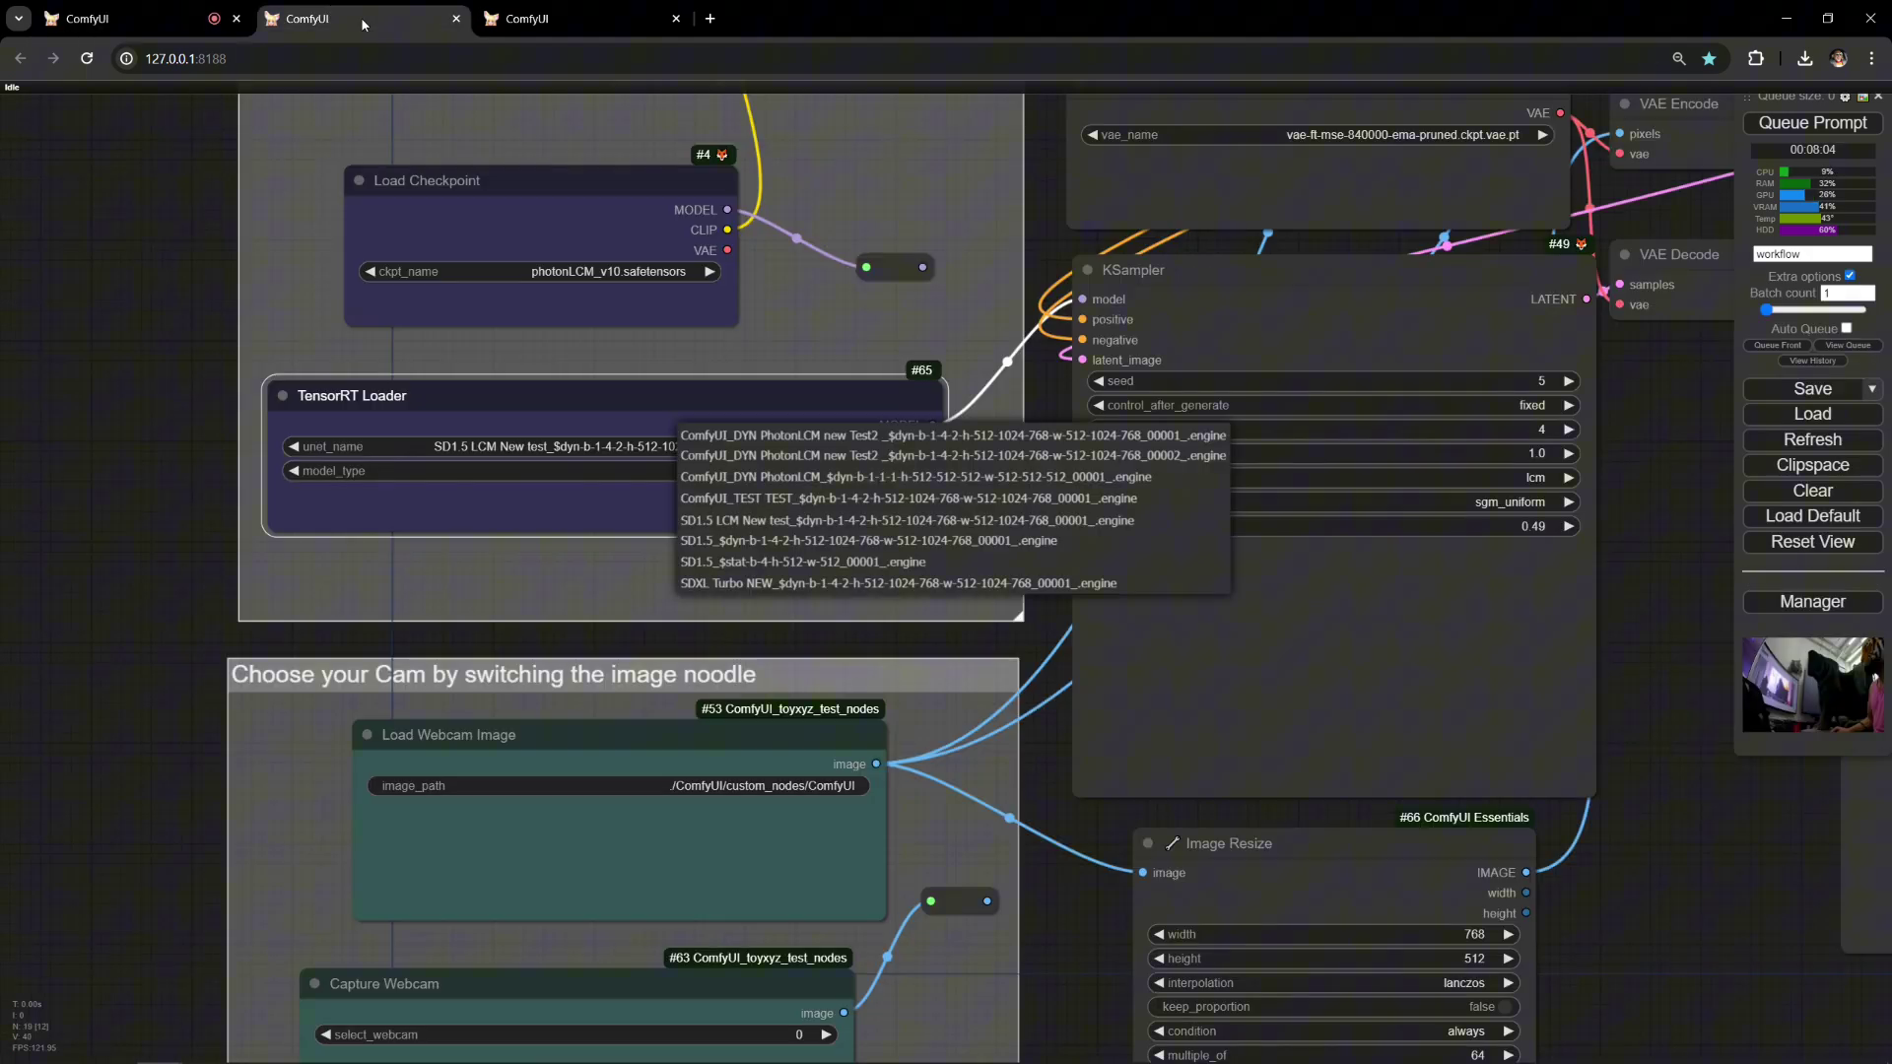
left_click(979, 498)
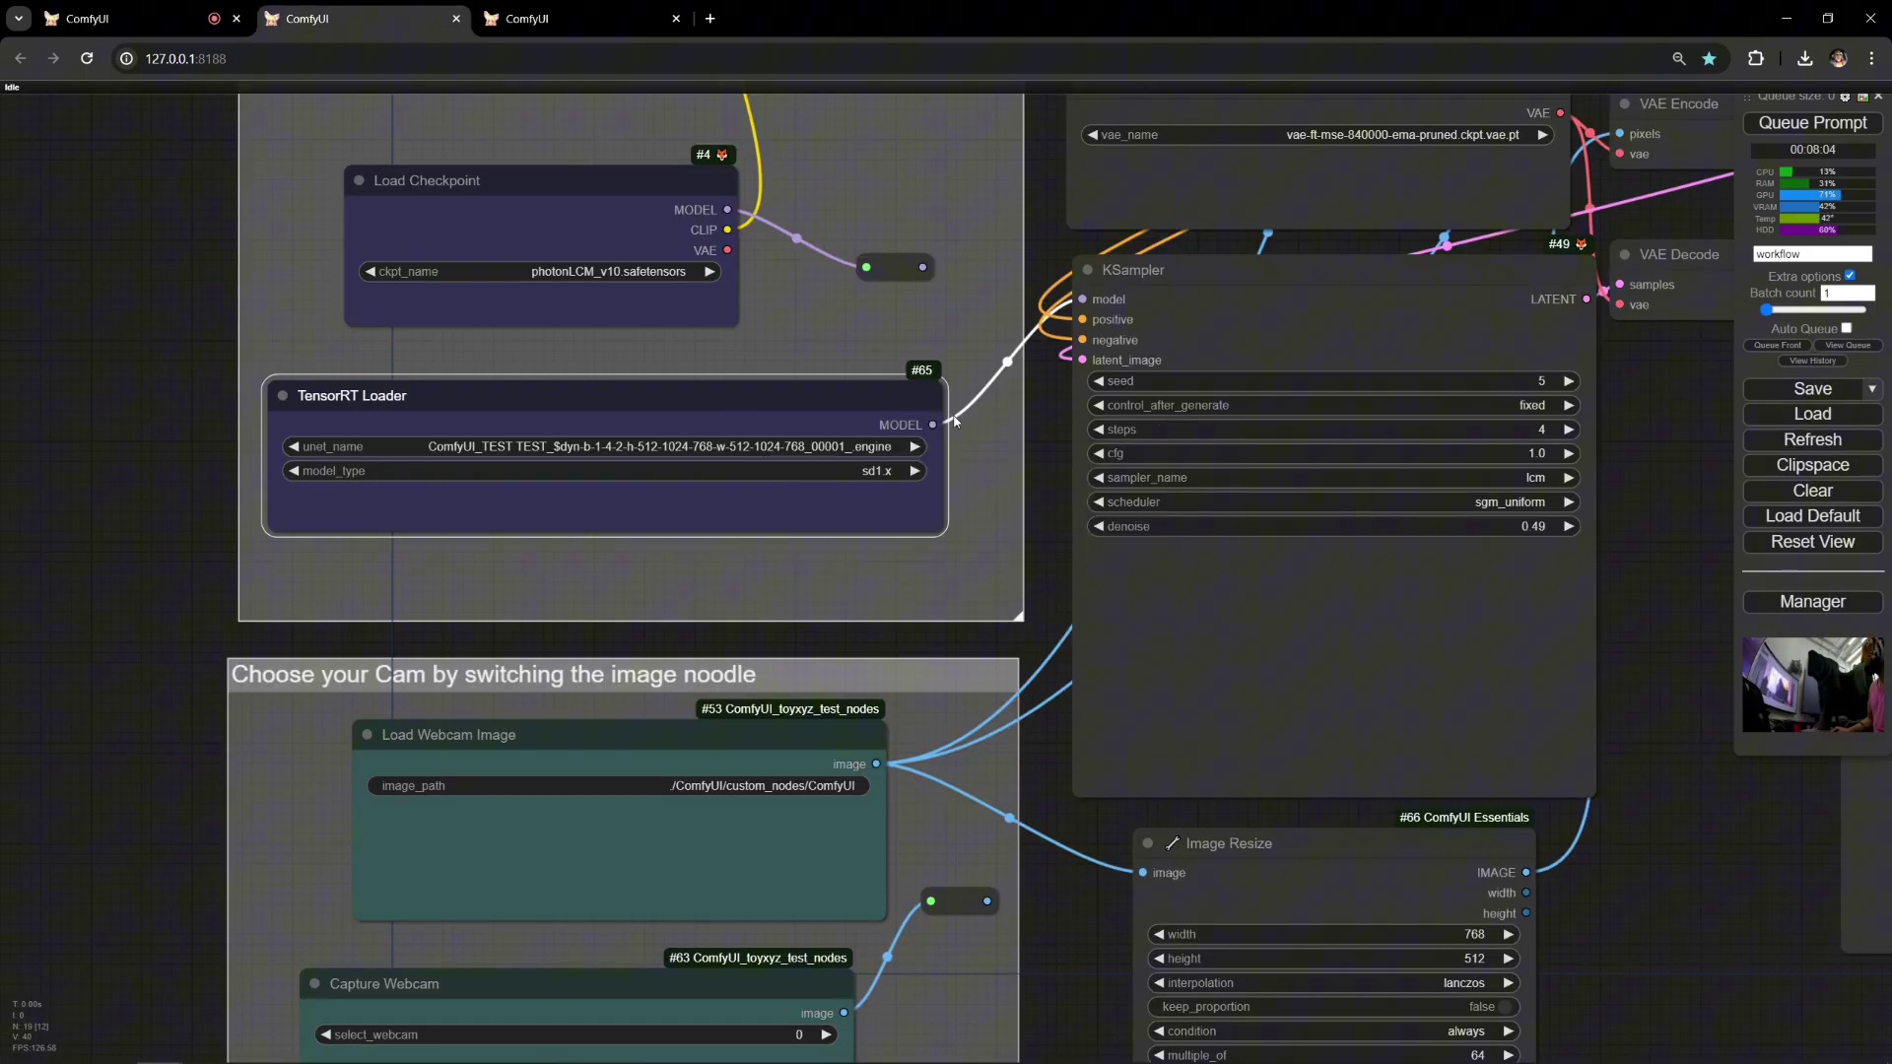
Step: Cancel a stray reroute link and bring the webcam input nodes into view
left_click_drag(929, 269, 1012, 245)
left_click_drag(899, 254, 907, 258)
left_click(974, 331)
left_click_drag(1002, 975, 902, 539)
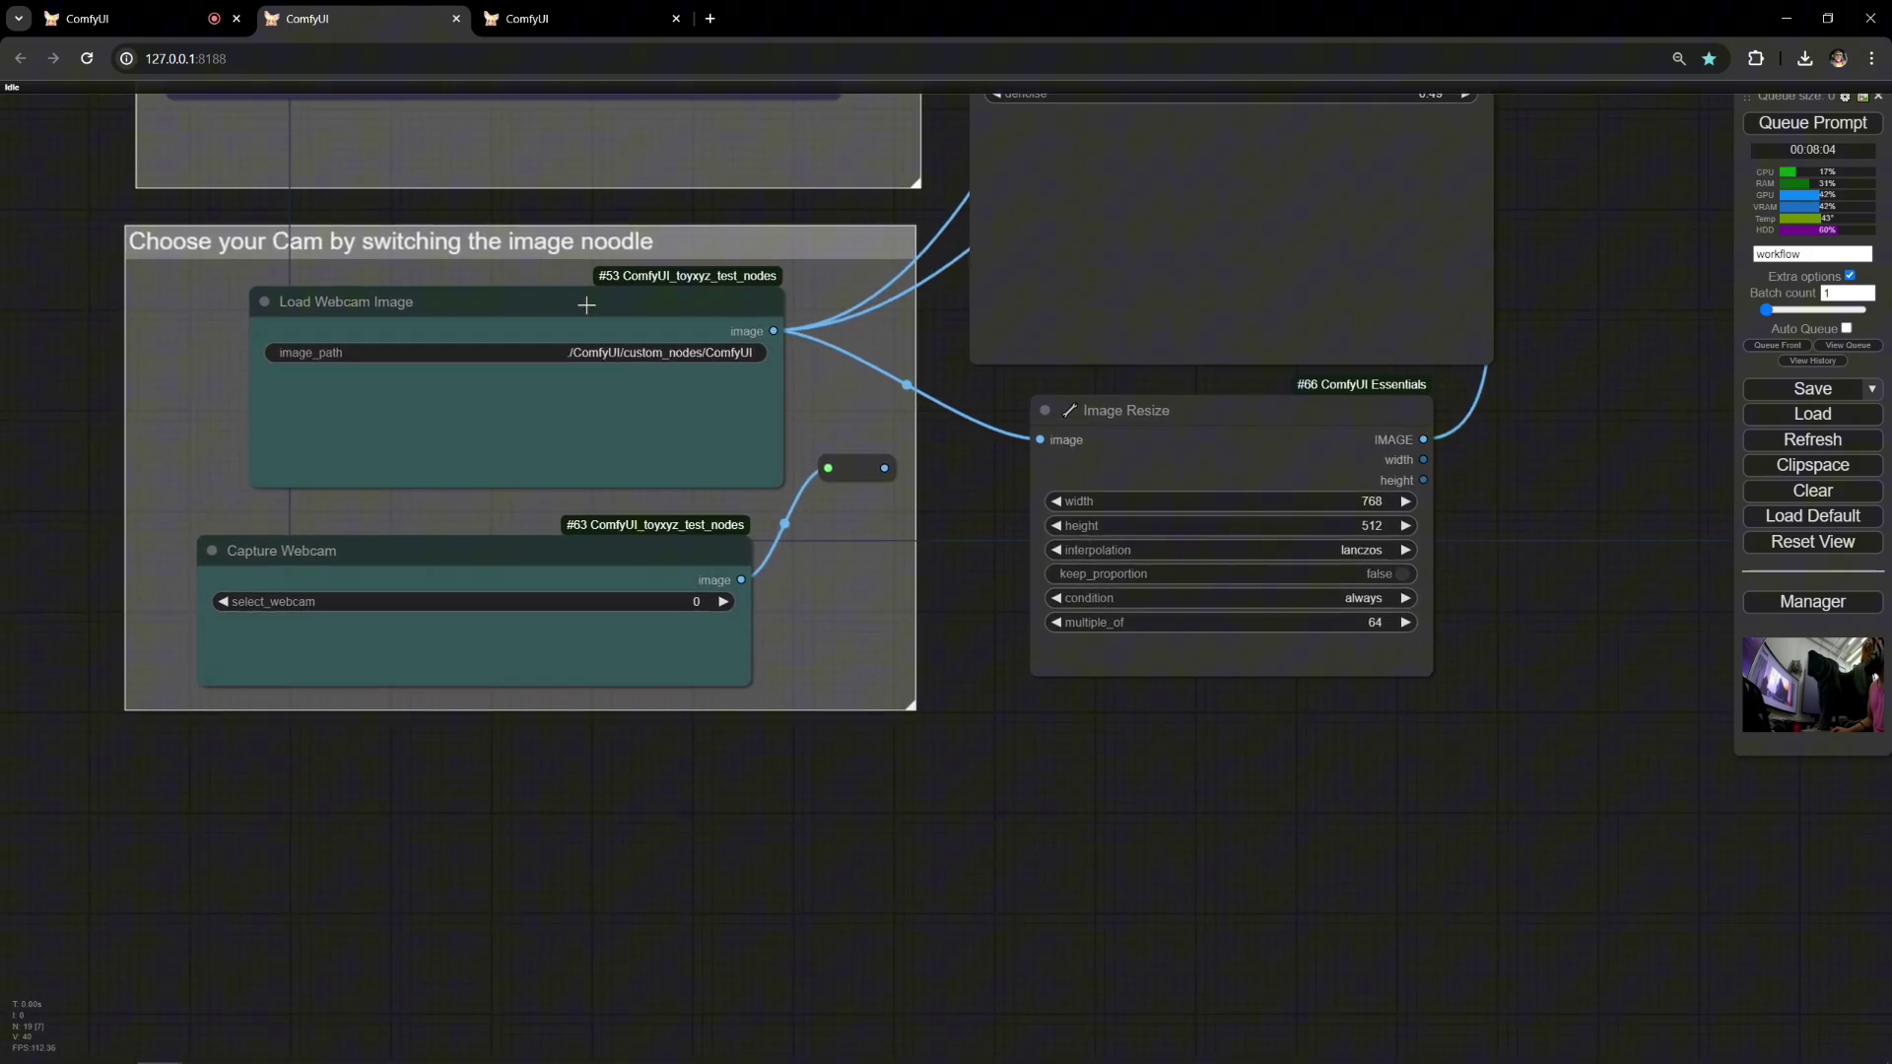
mouse_move(587, 304)
left_mouse_down()
mouse_move(503, 228)
mouse_move(564, 278)
left_mouse_up()
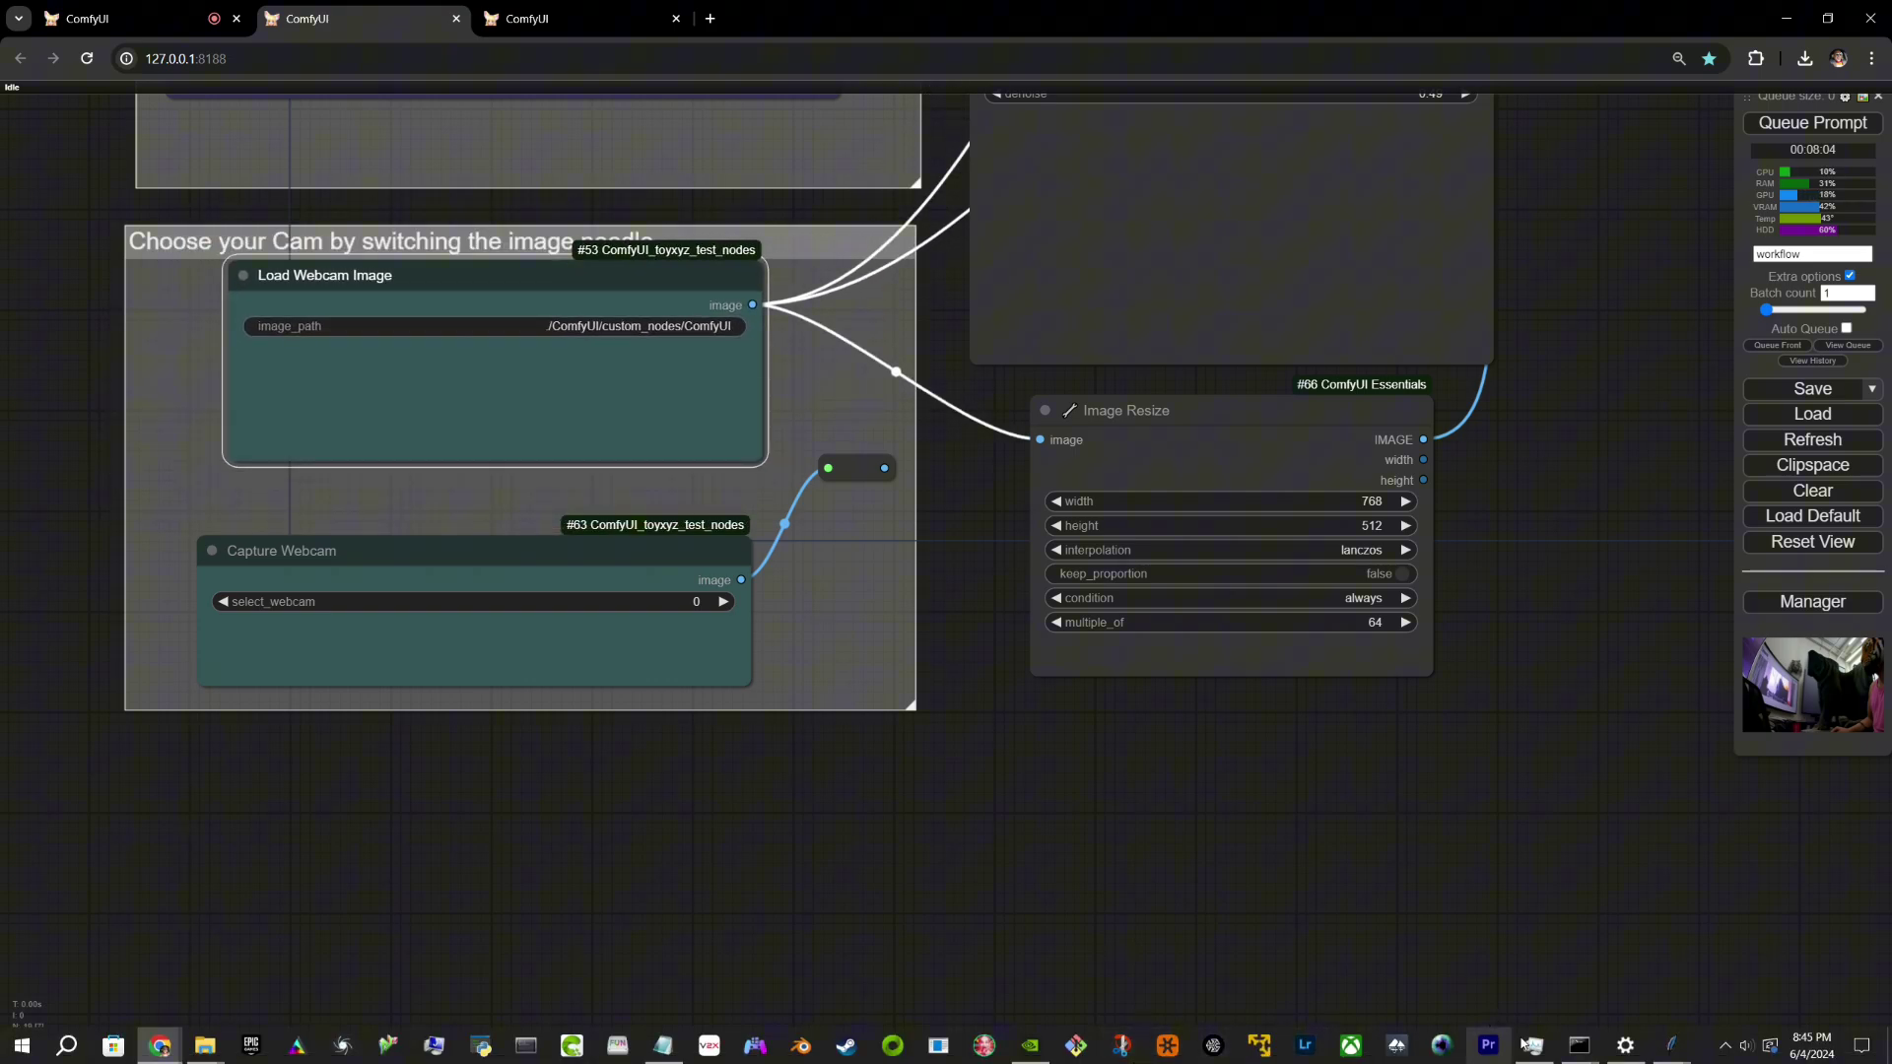
Step: Move the Webcam App window aside and reposition the Load Webcam Image node
mouse_move(1662, 1040)
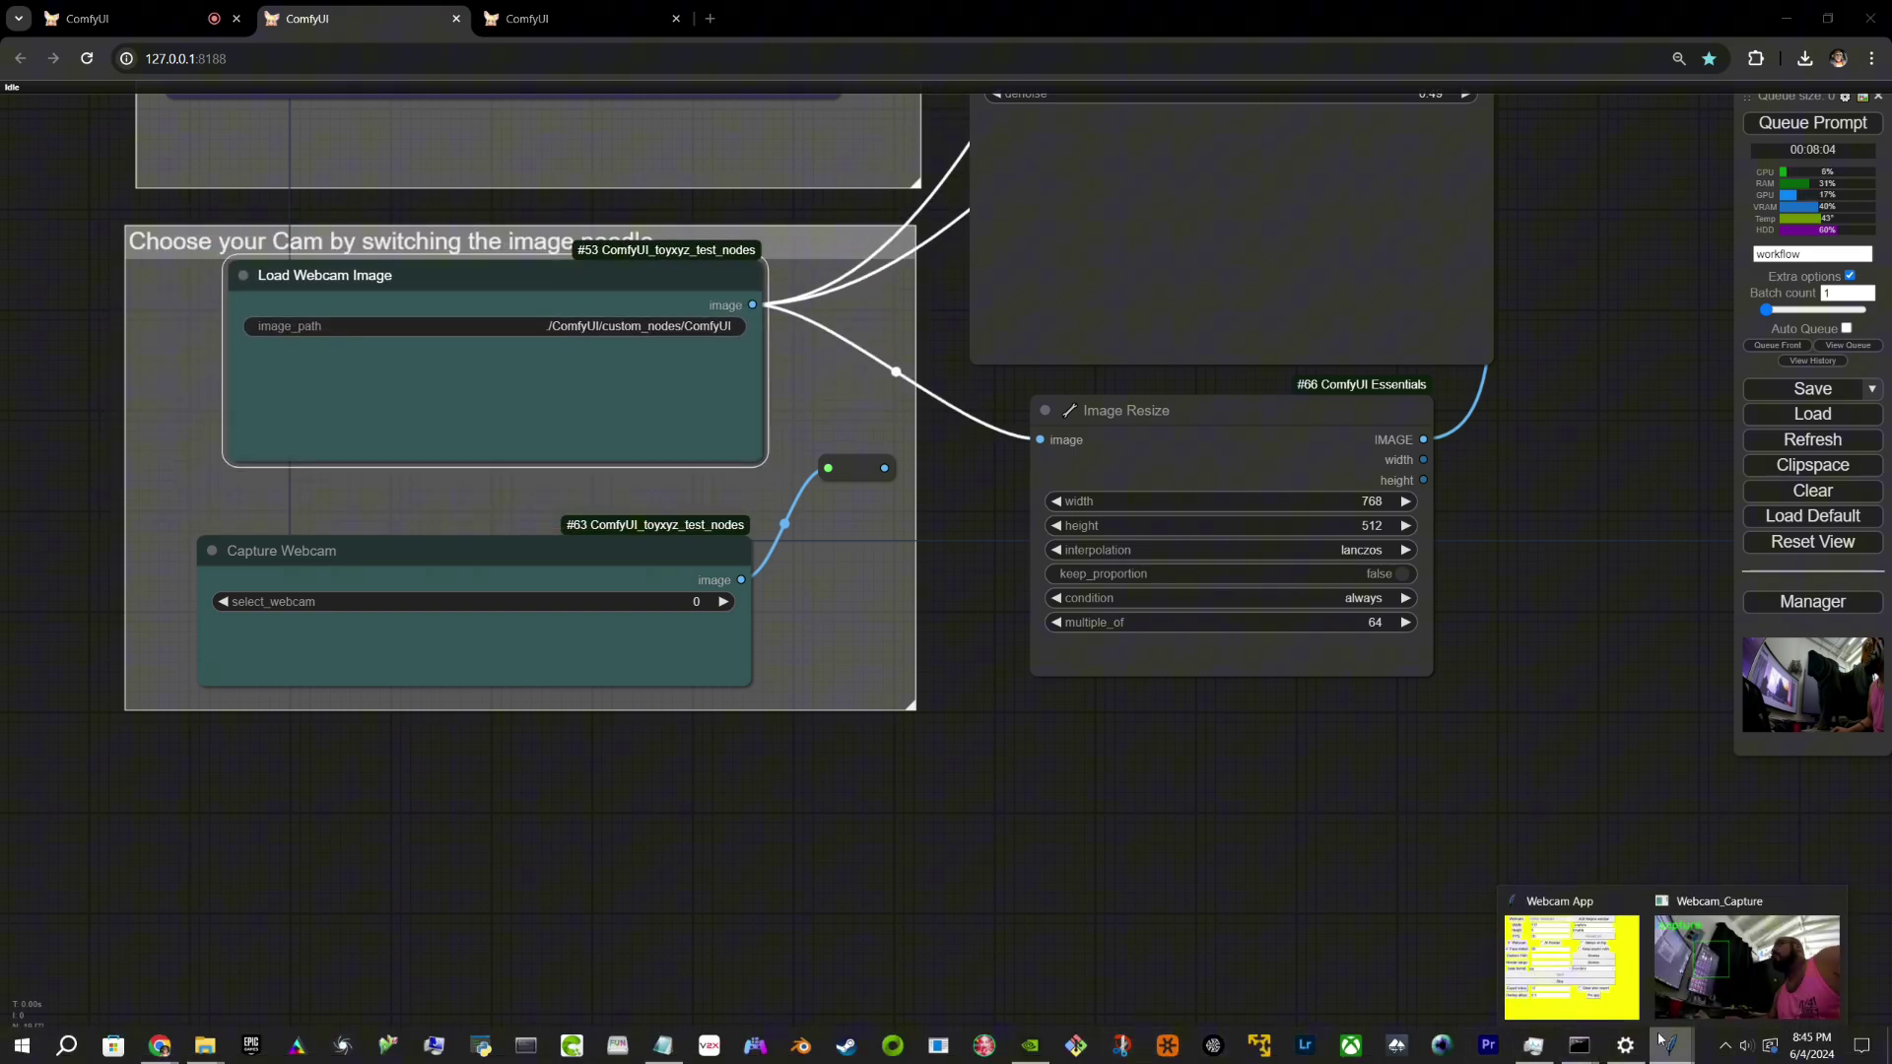
left_click(1587, 976)
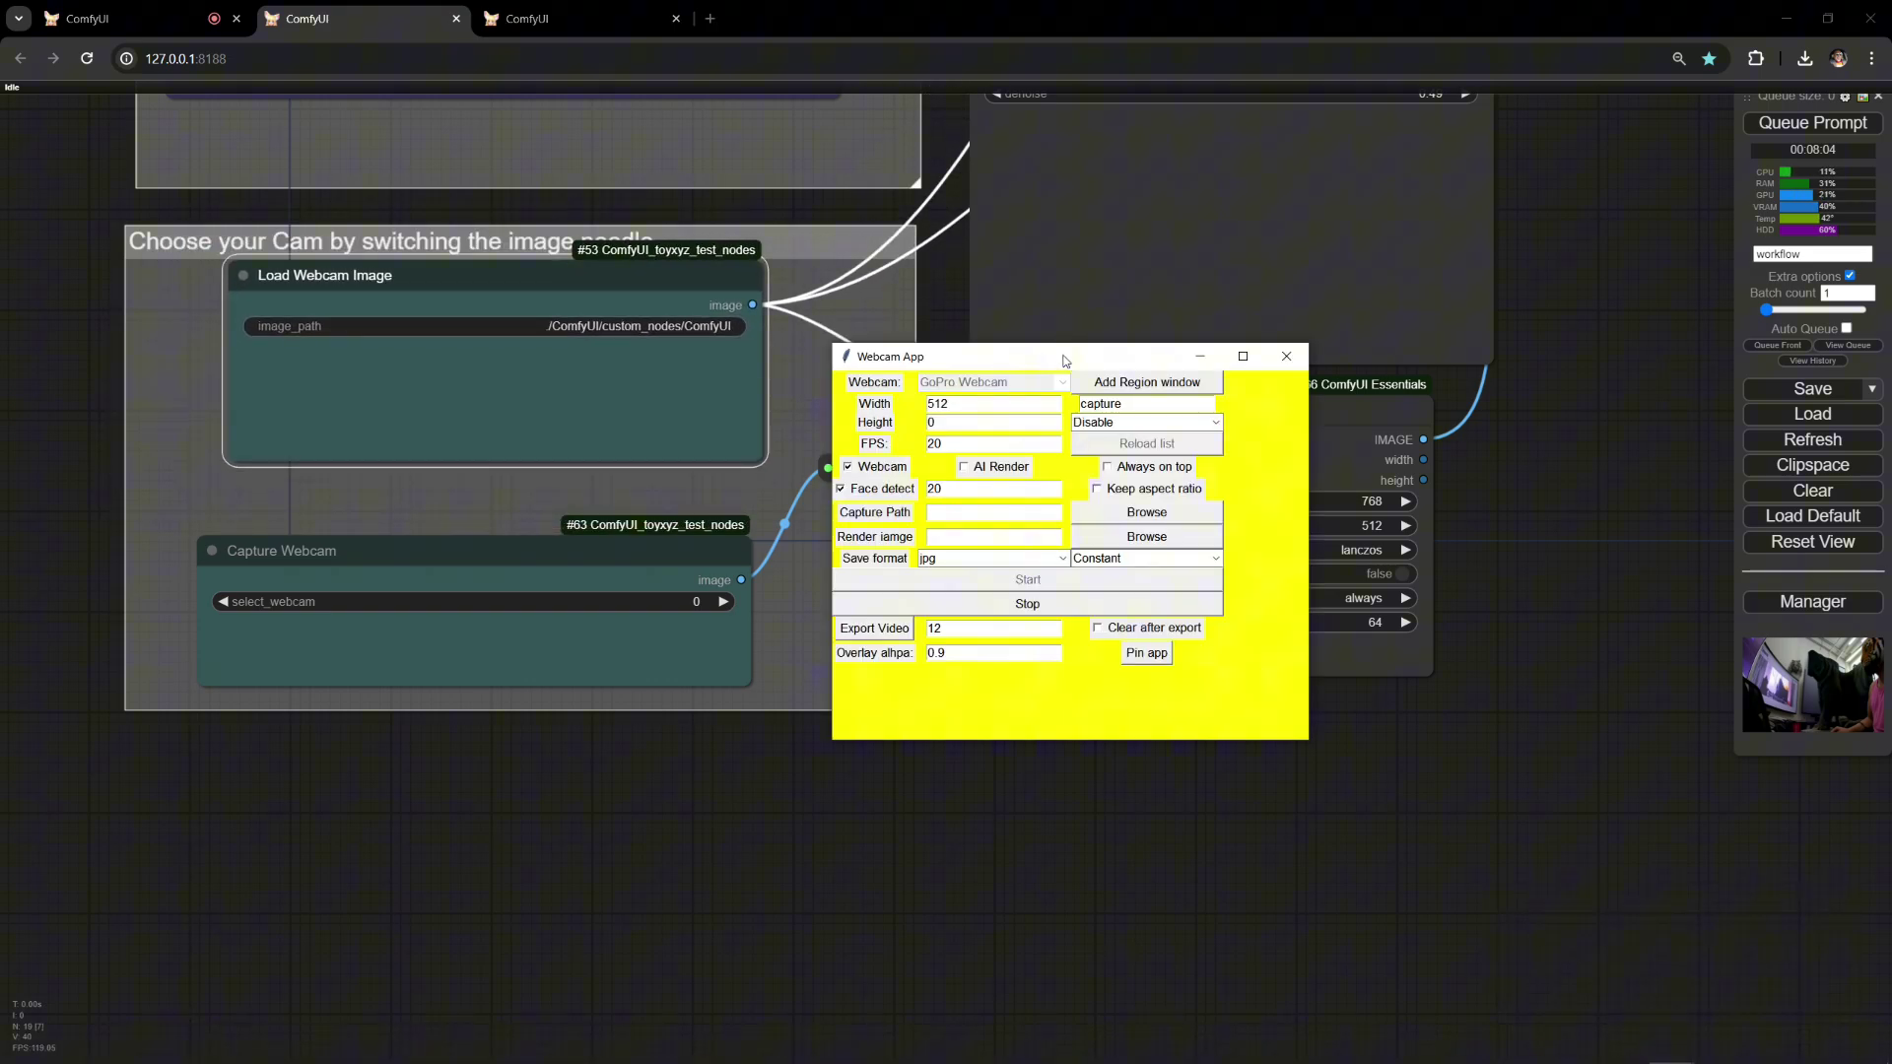
left_click_drag(1065, 361, 1266, 393)
left_click_drag(473, 274, 442, 308)
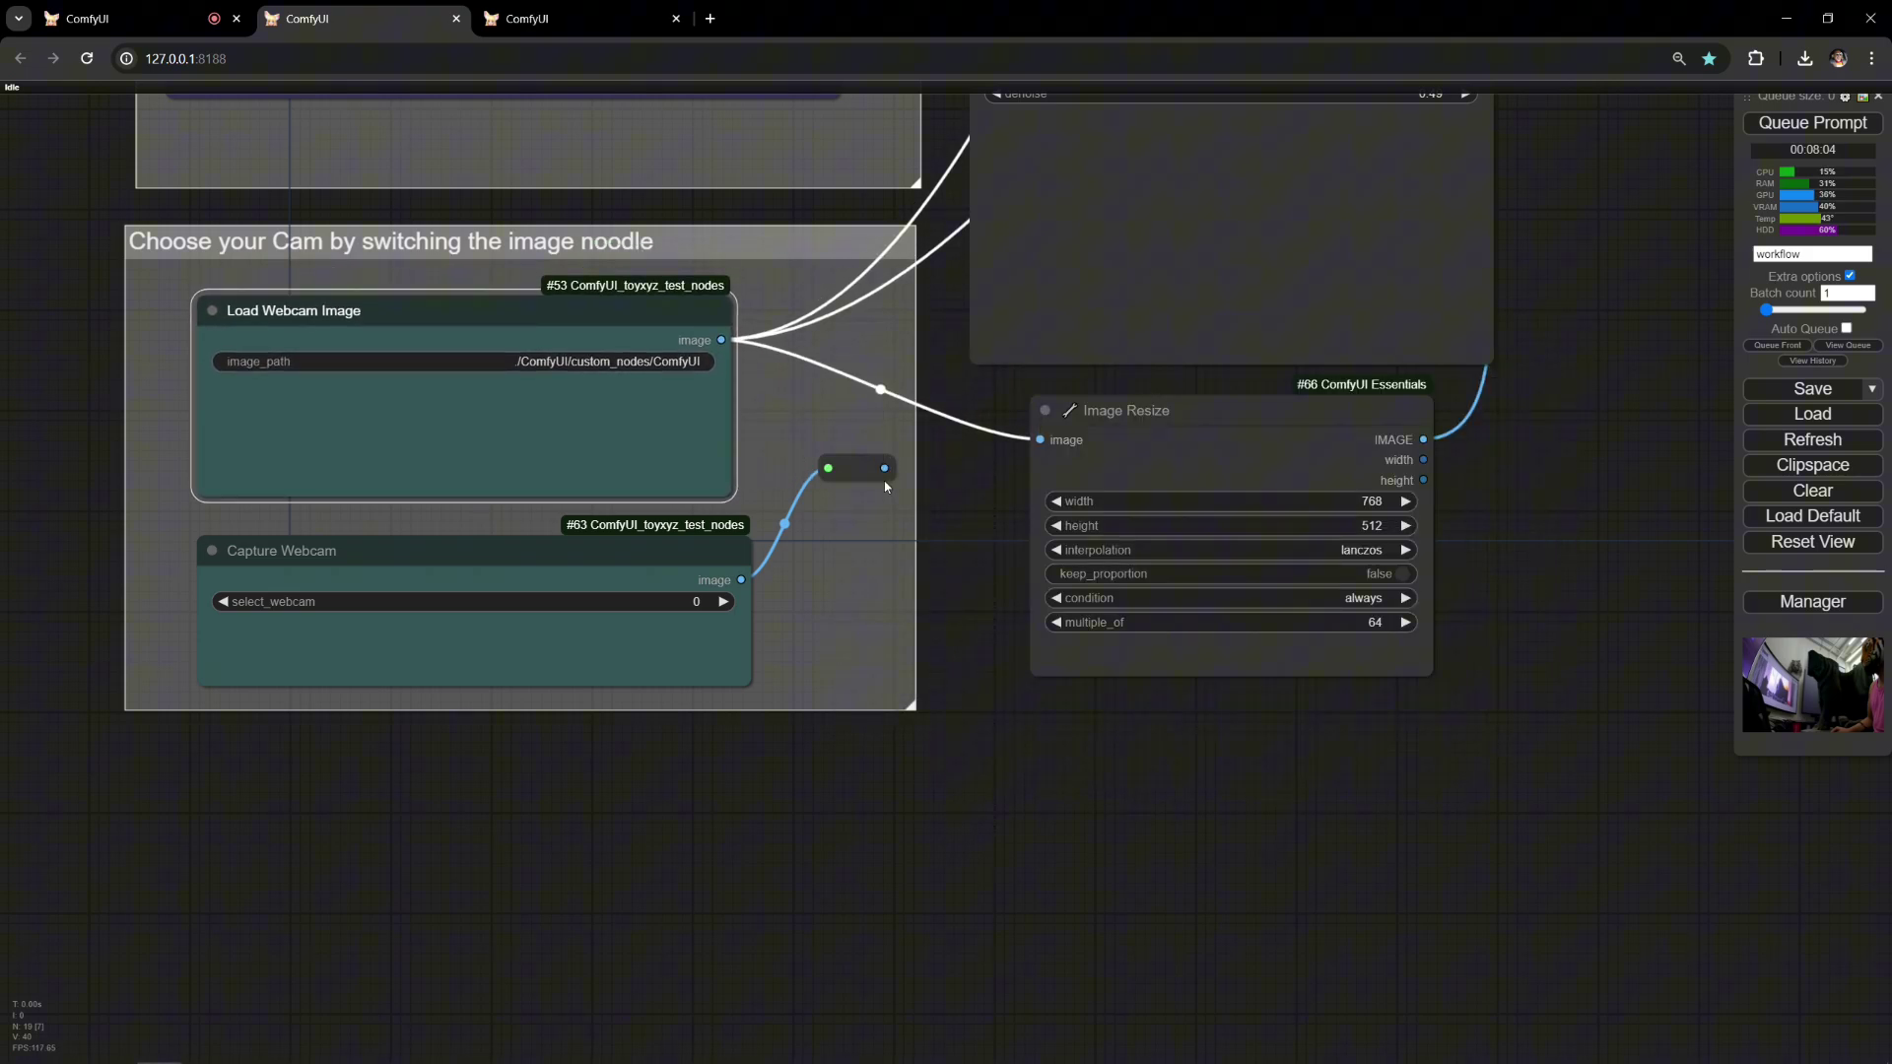
Step: Shift the Capture Webcam node lower and pull its image link loose
left_click(364, 579)
right_click(366, 579)
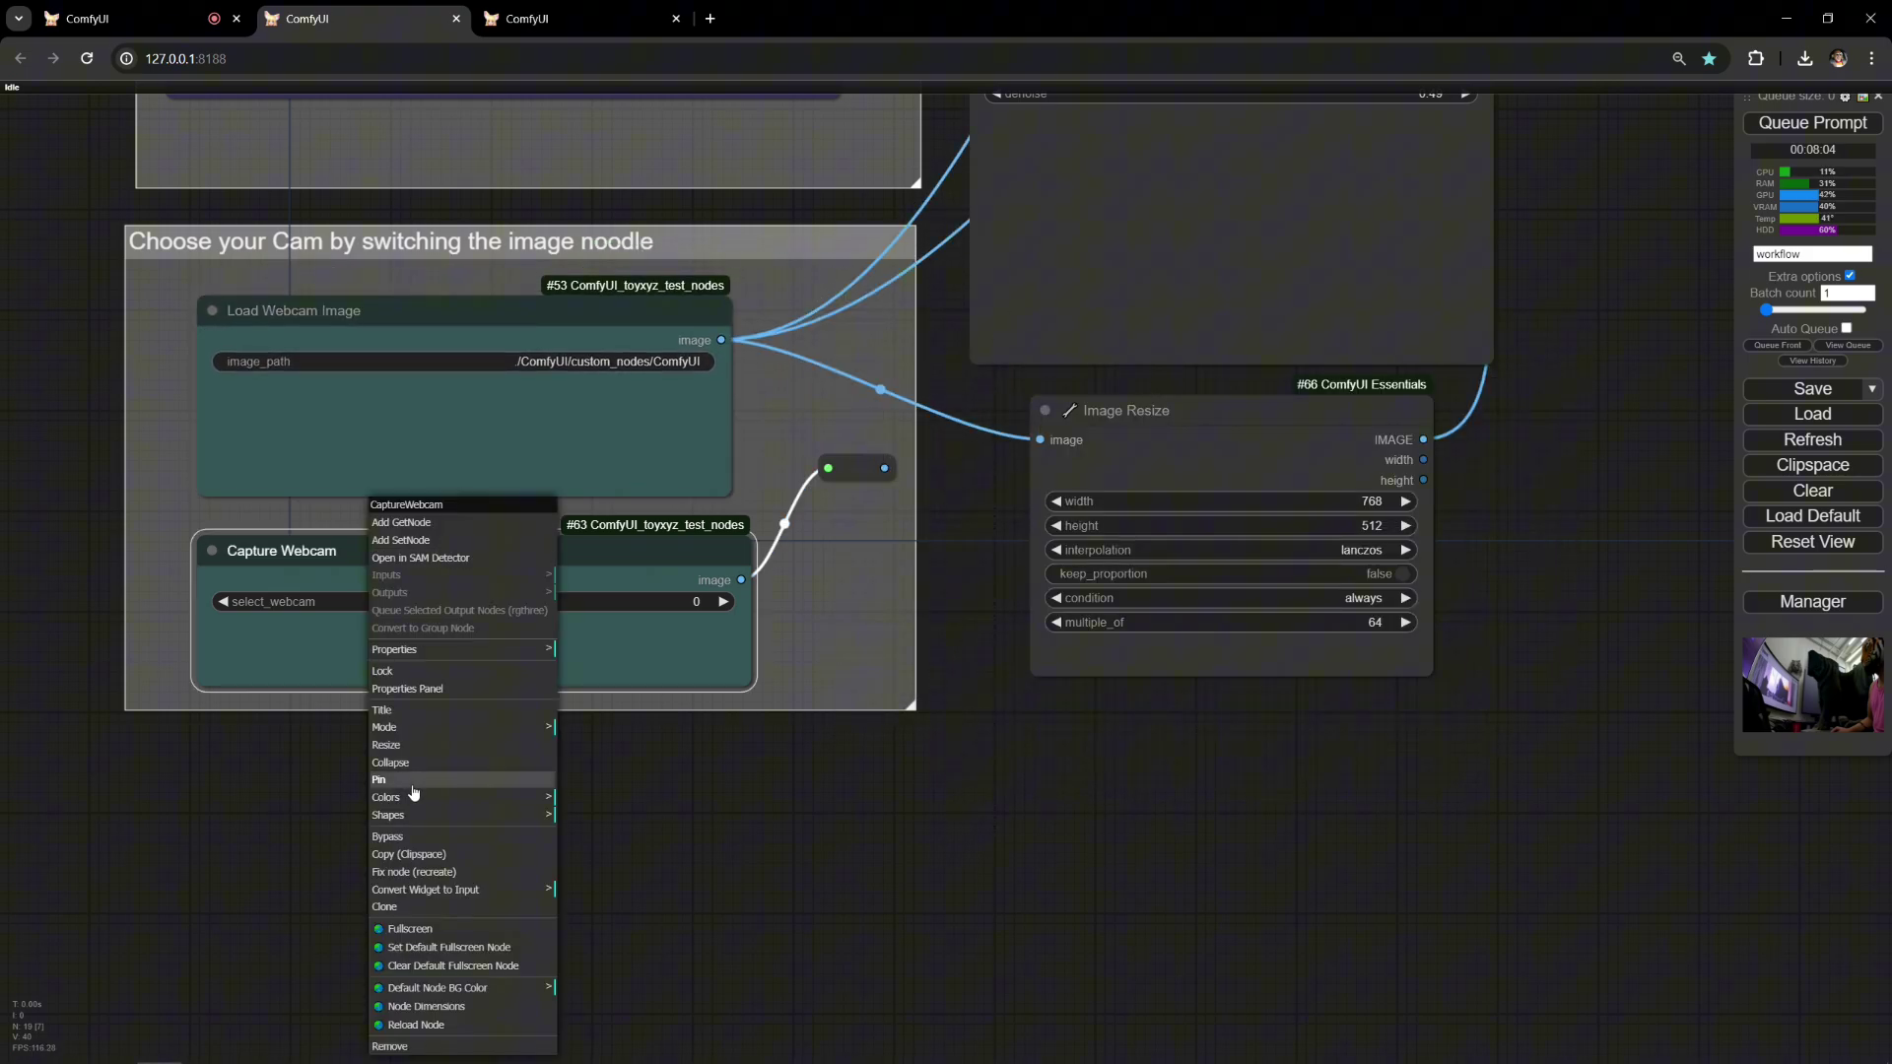
mouse_move(512, 540)
left_mouse_down()
mouse_move(571, 511)
mouse_move(509, 554)
left_mouse_up()
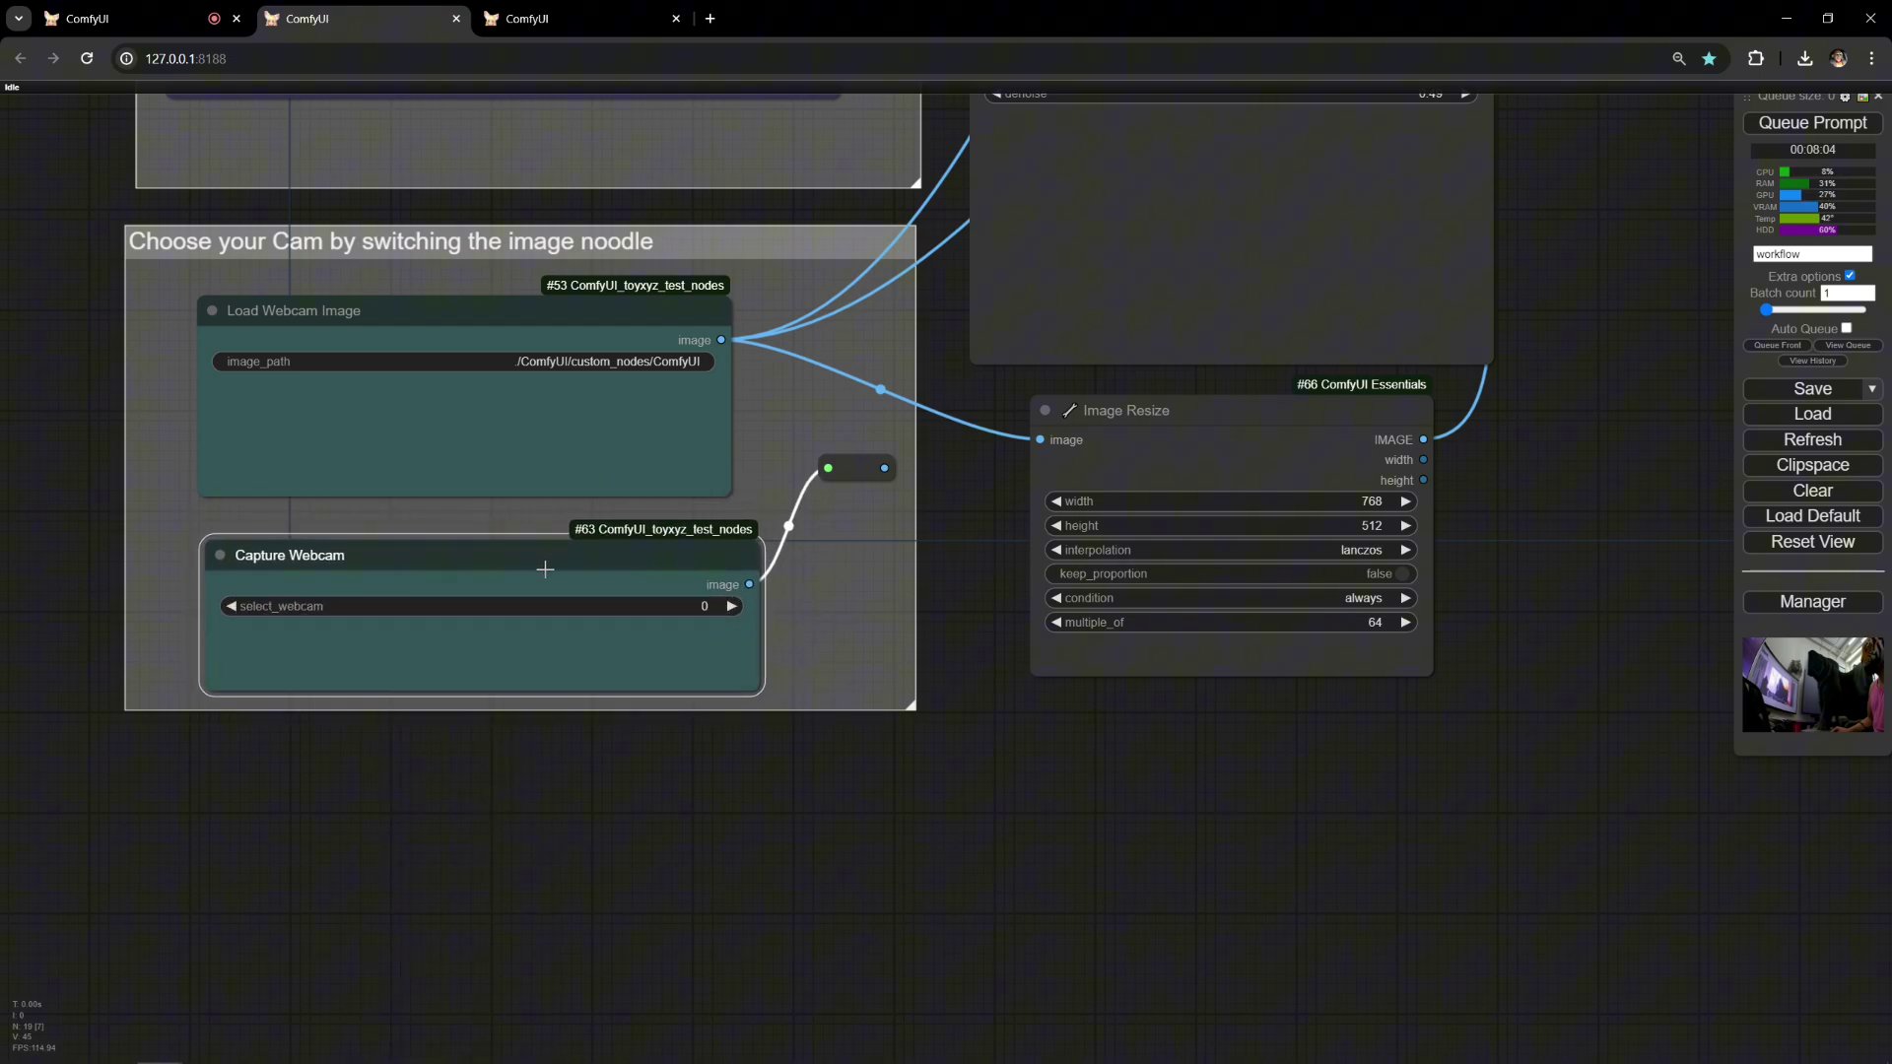
left_click_drag(1050, 431, 908, 508)
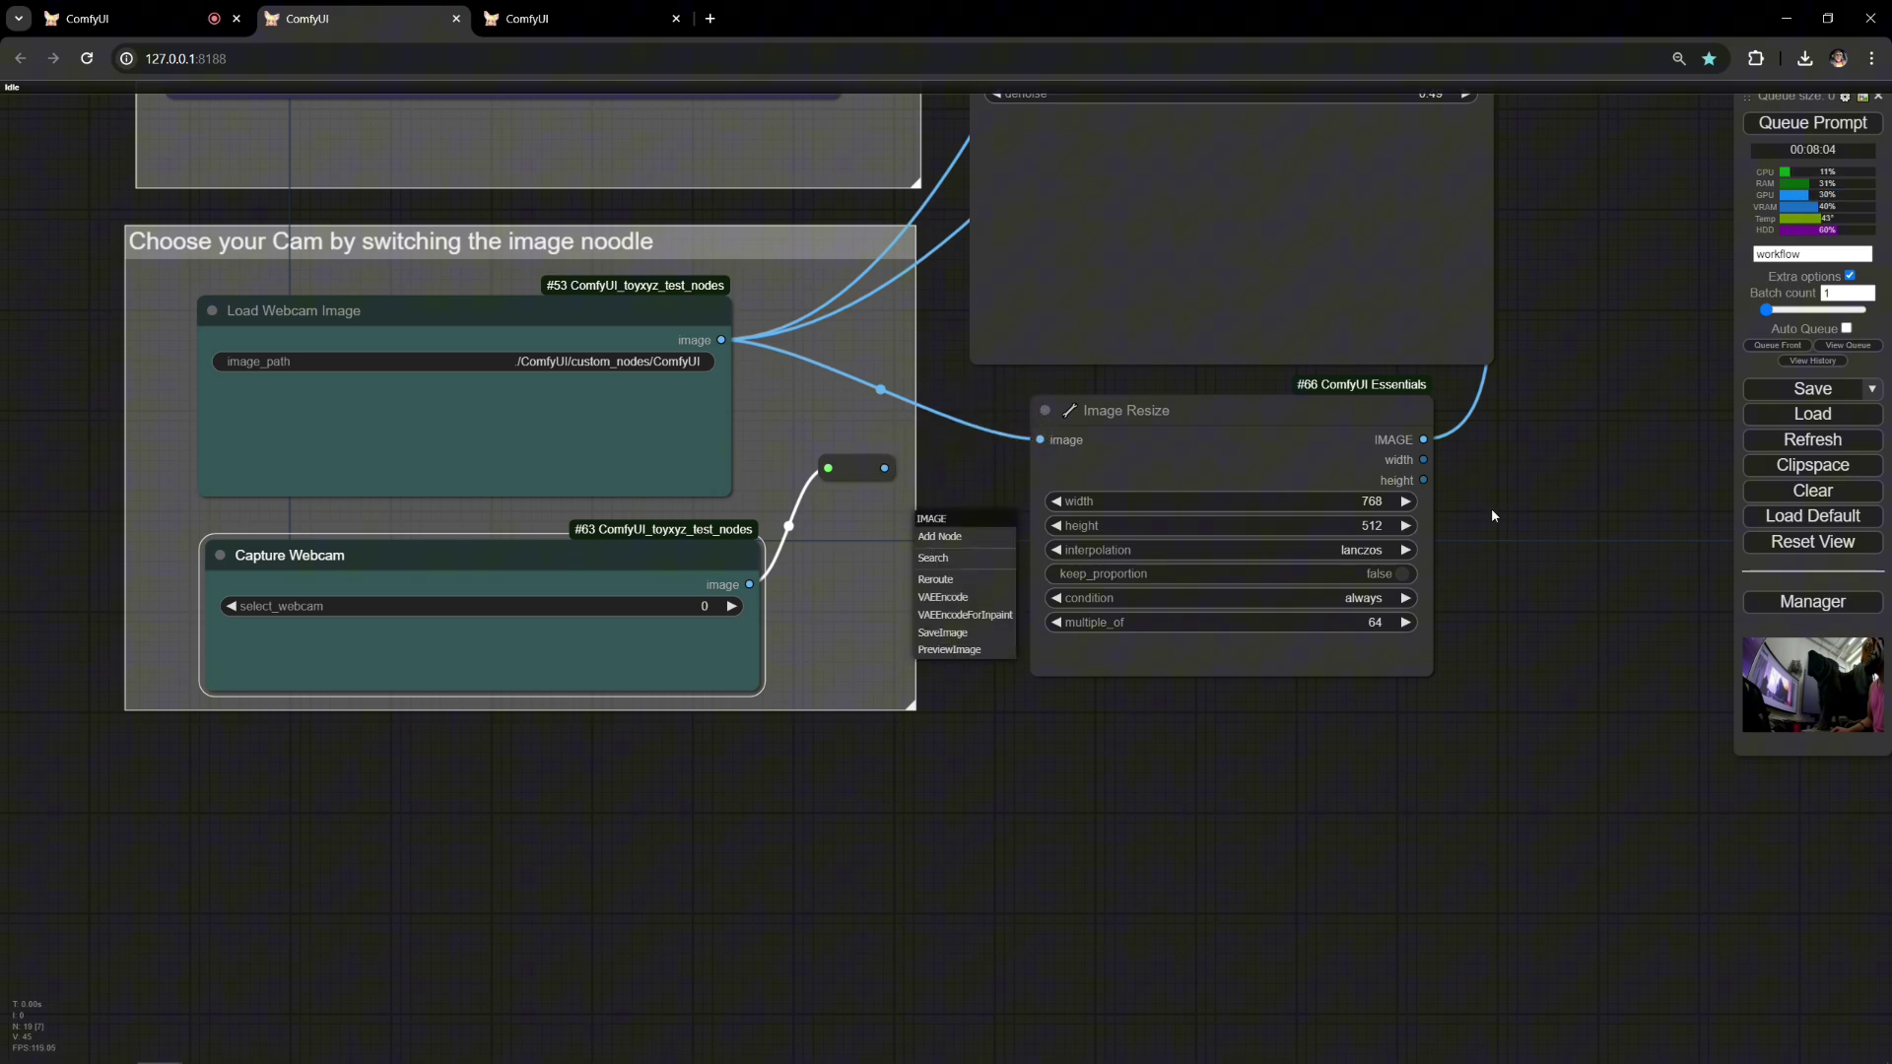
Step: Stop and restart the Webcam App capture at 768 width, then return to ComfyUI
scroll(1634, 407, "down", 5)
scroll(992, 806, "up", 4)
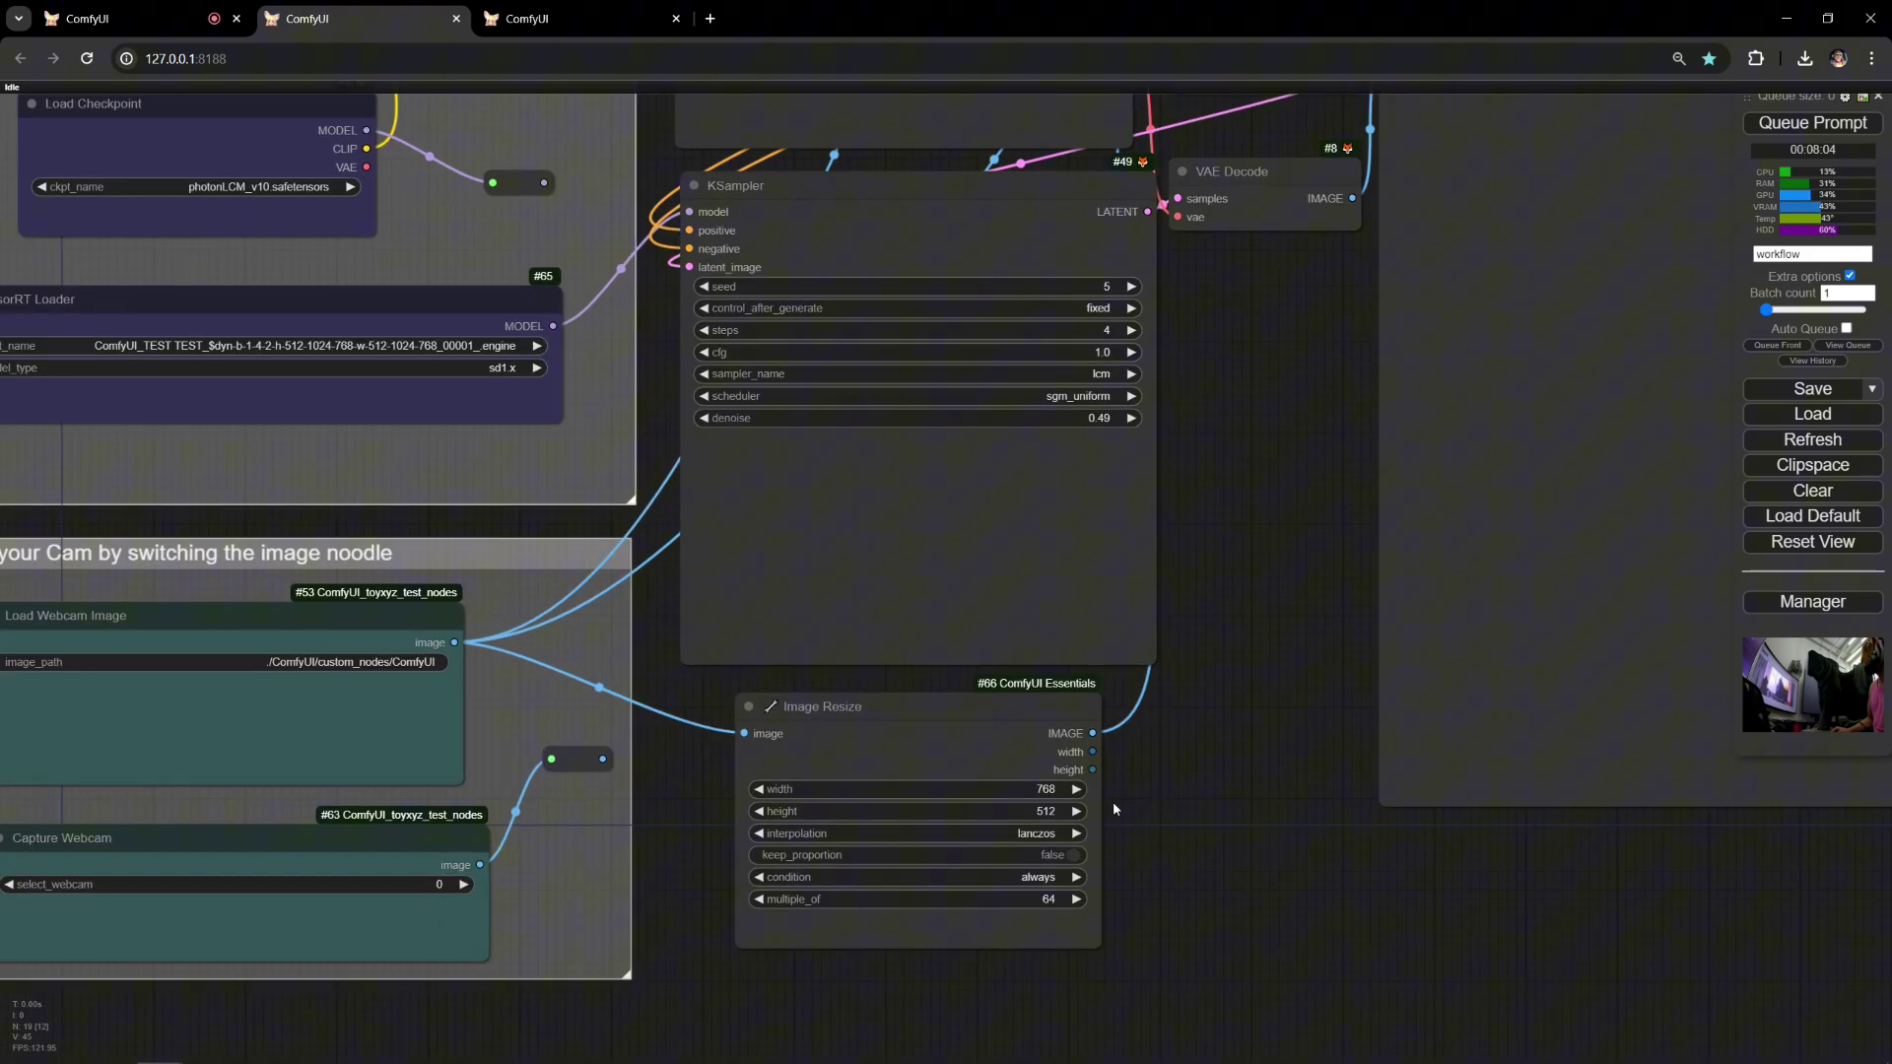
scroll(1234, 700, "up", 5)
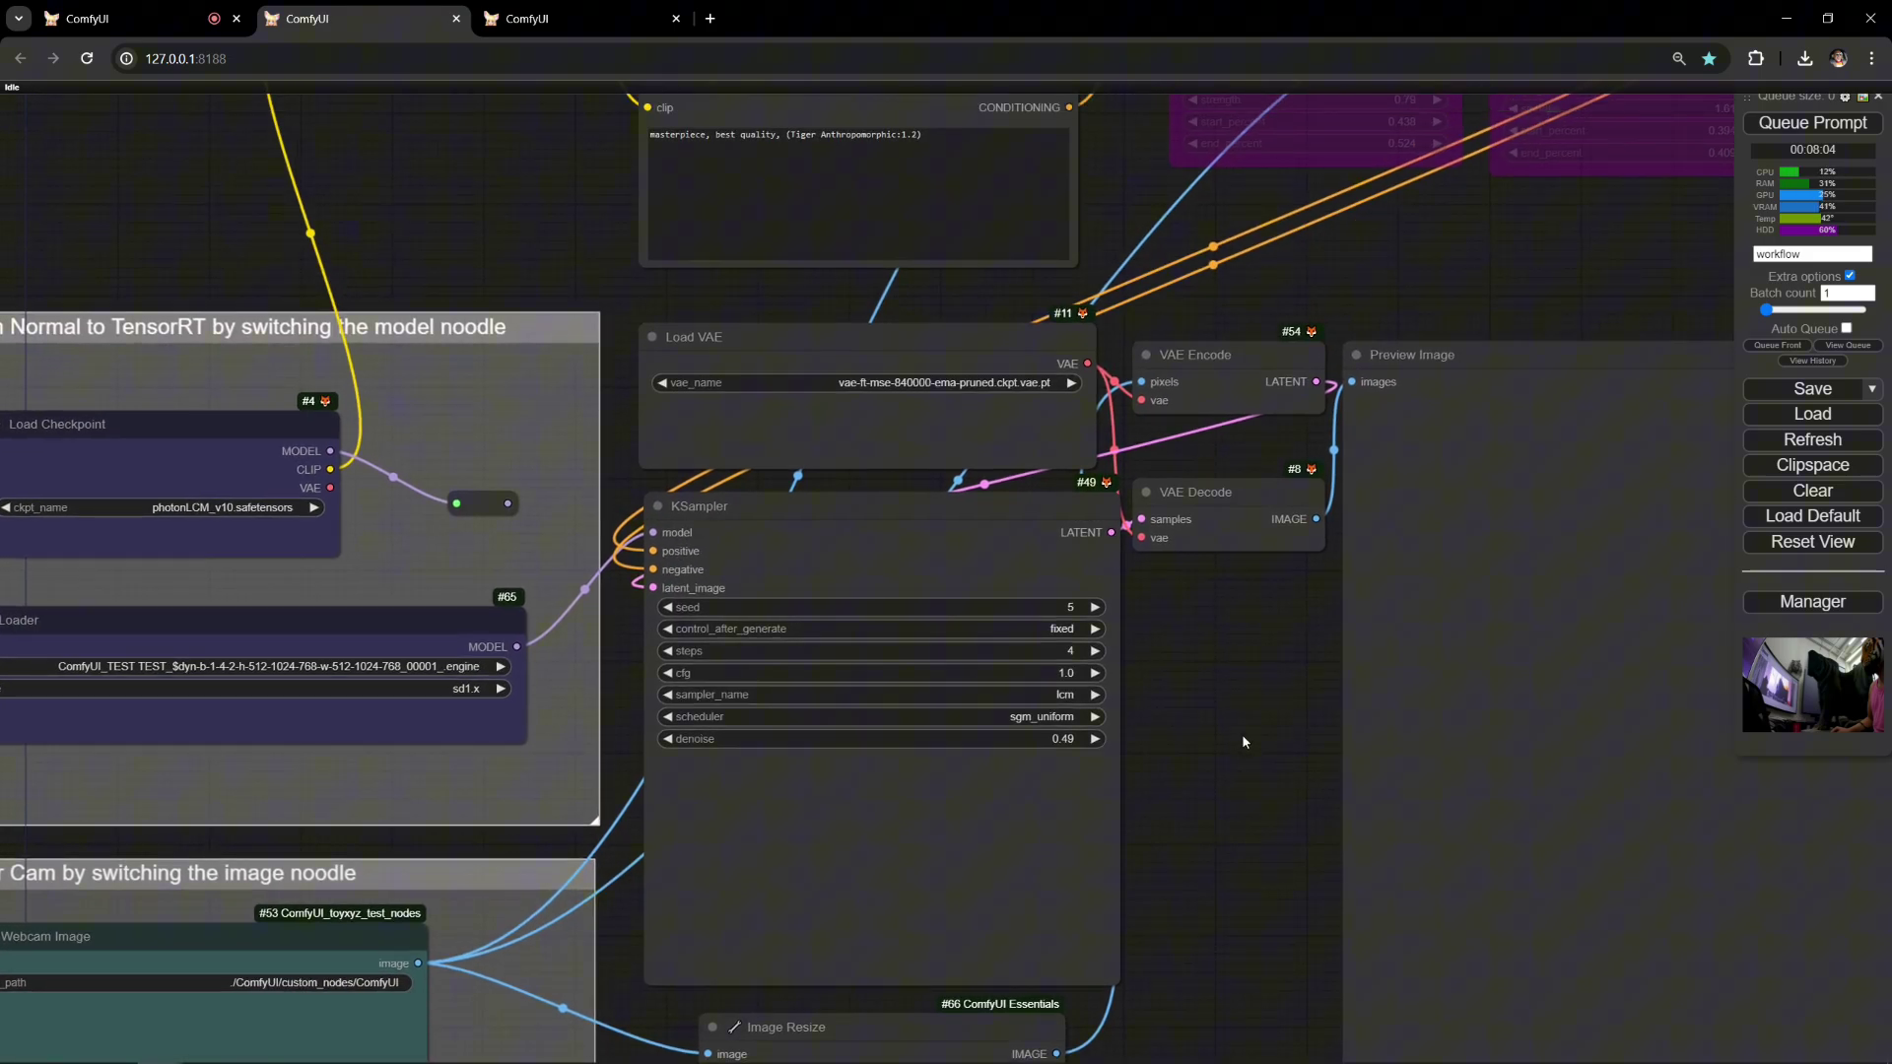
mouse_move(1671, 1045)
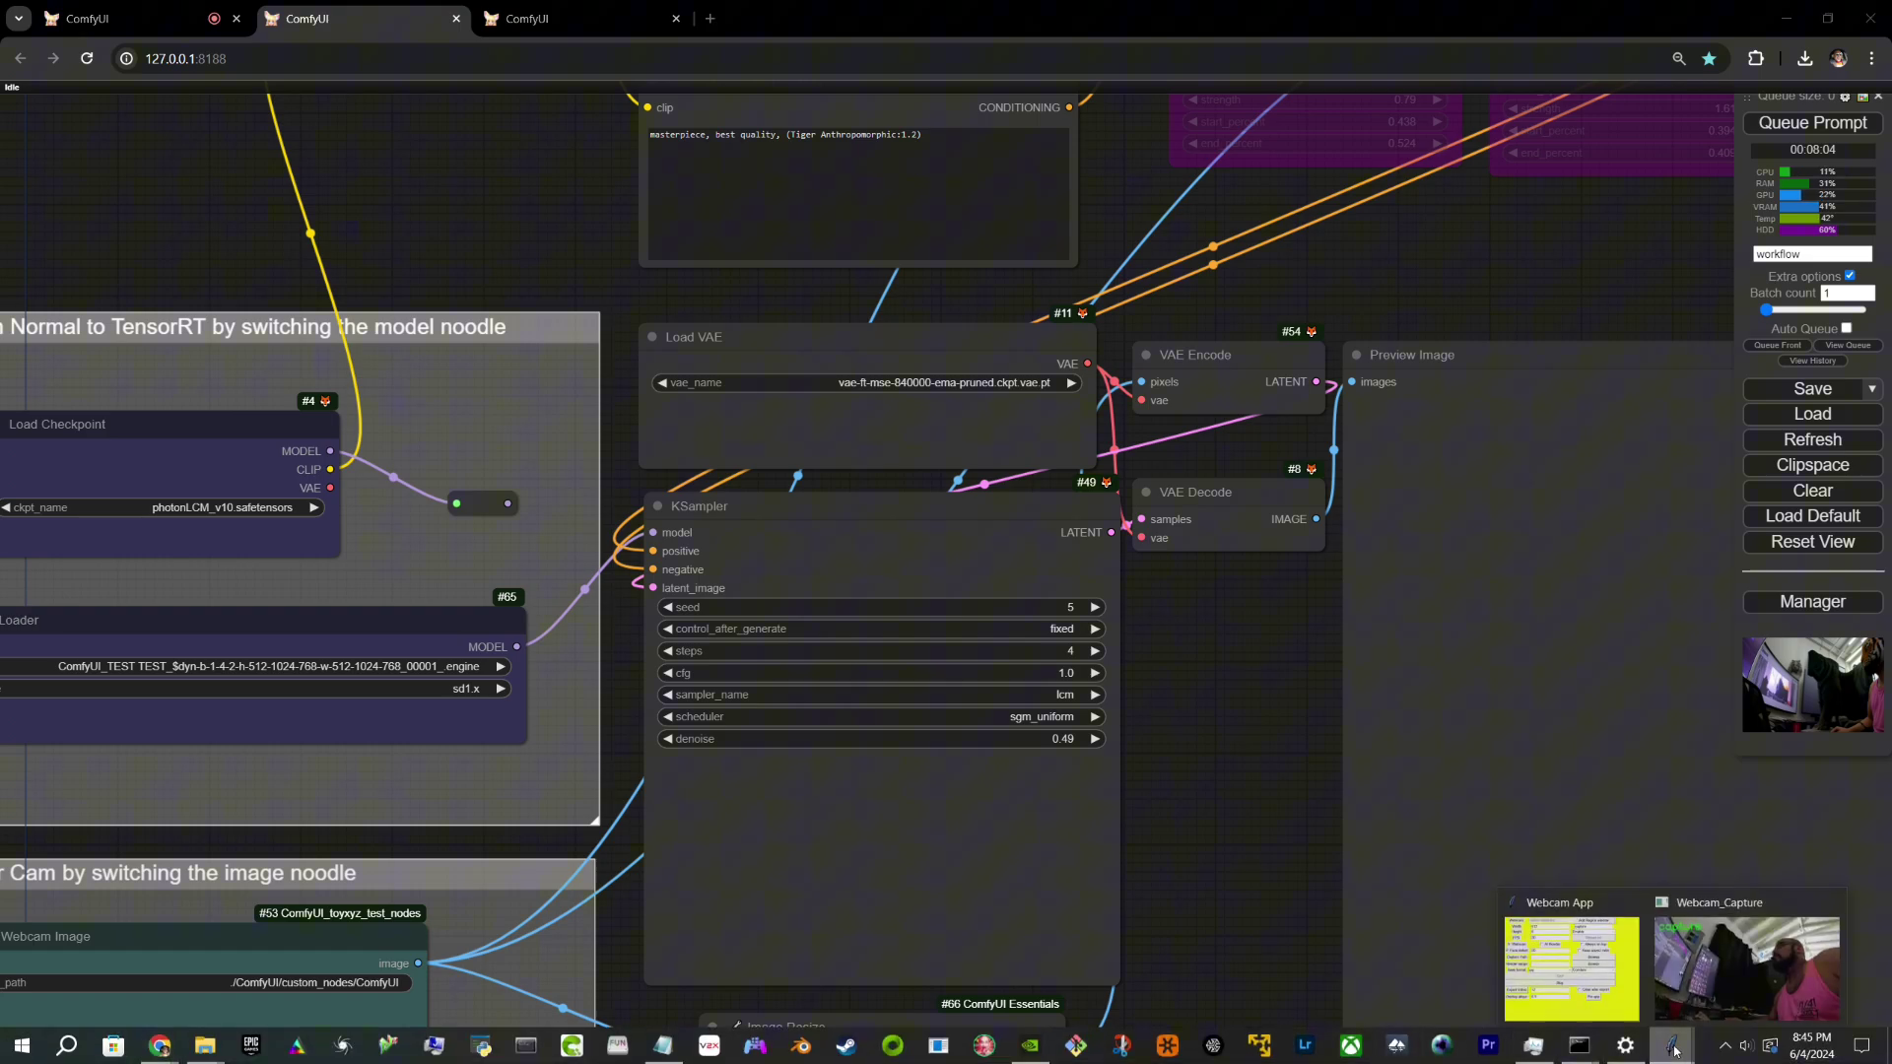
left_click(1599, 995)
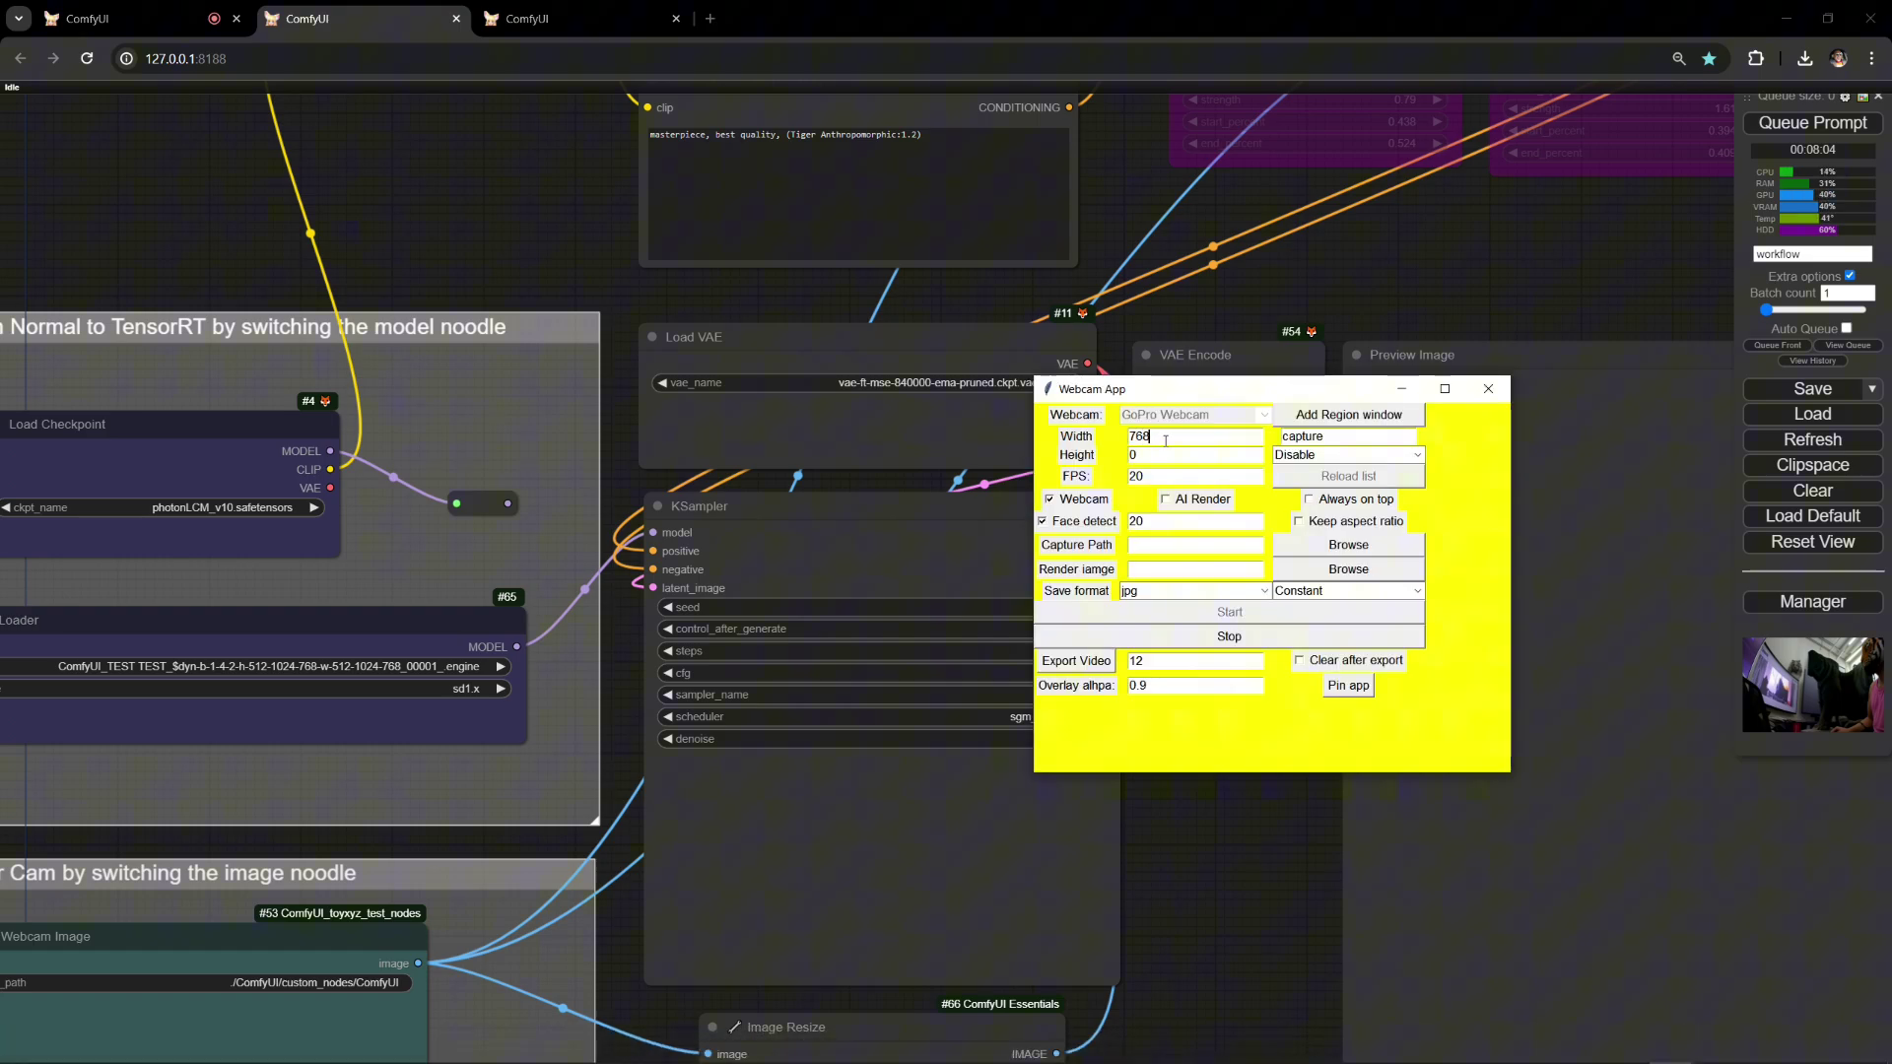
left_click(1231, 636)
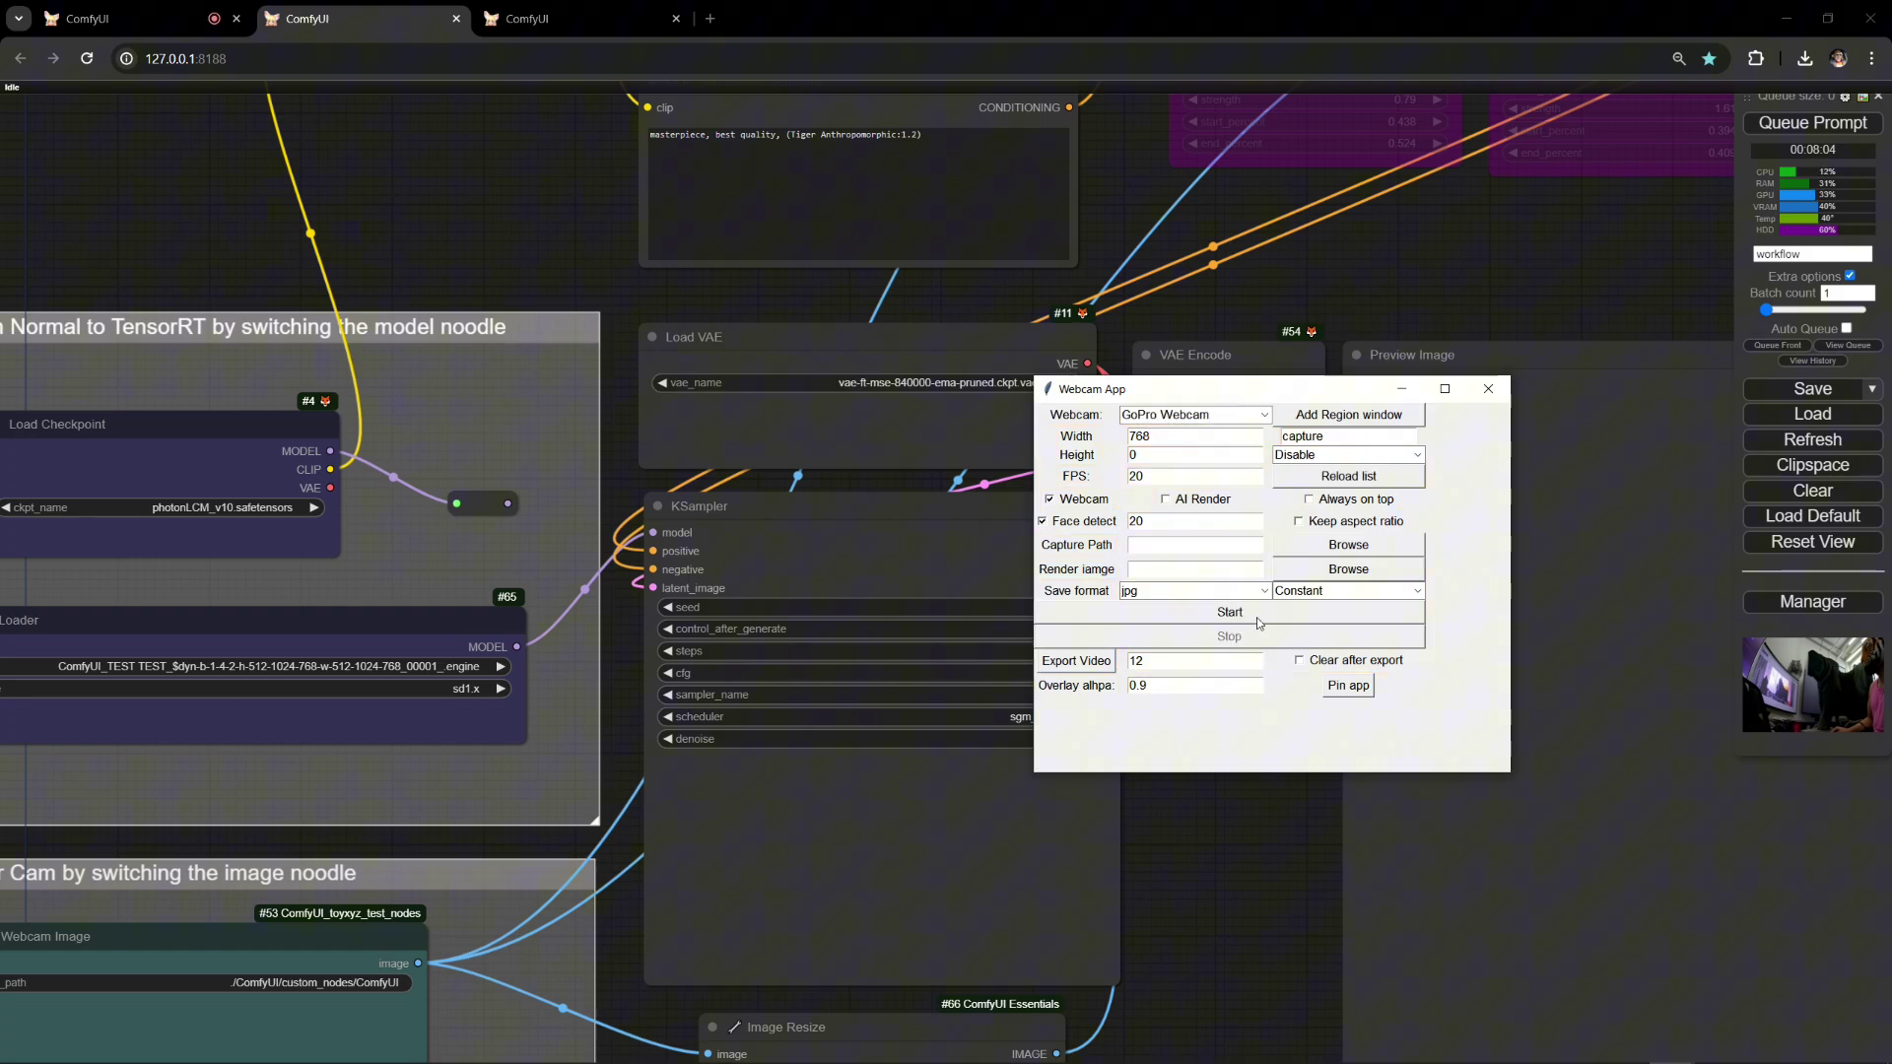
left_click(1261, 615)
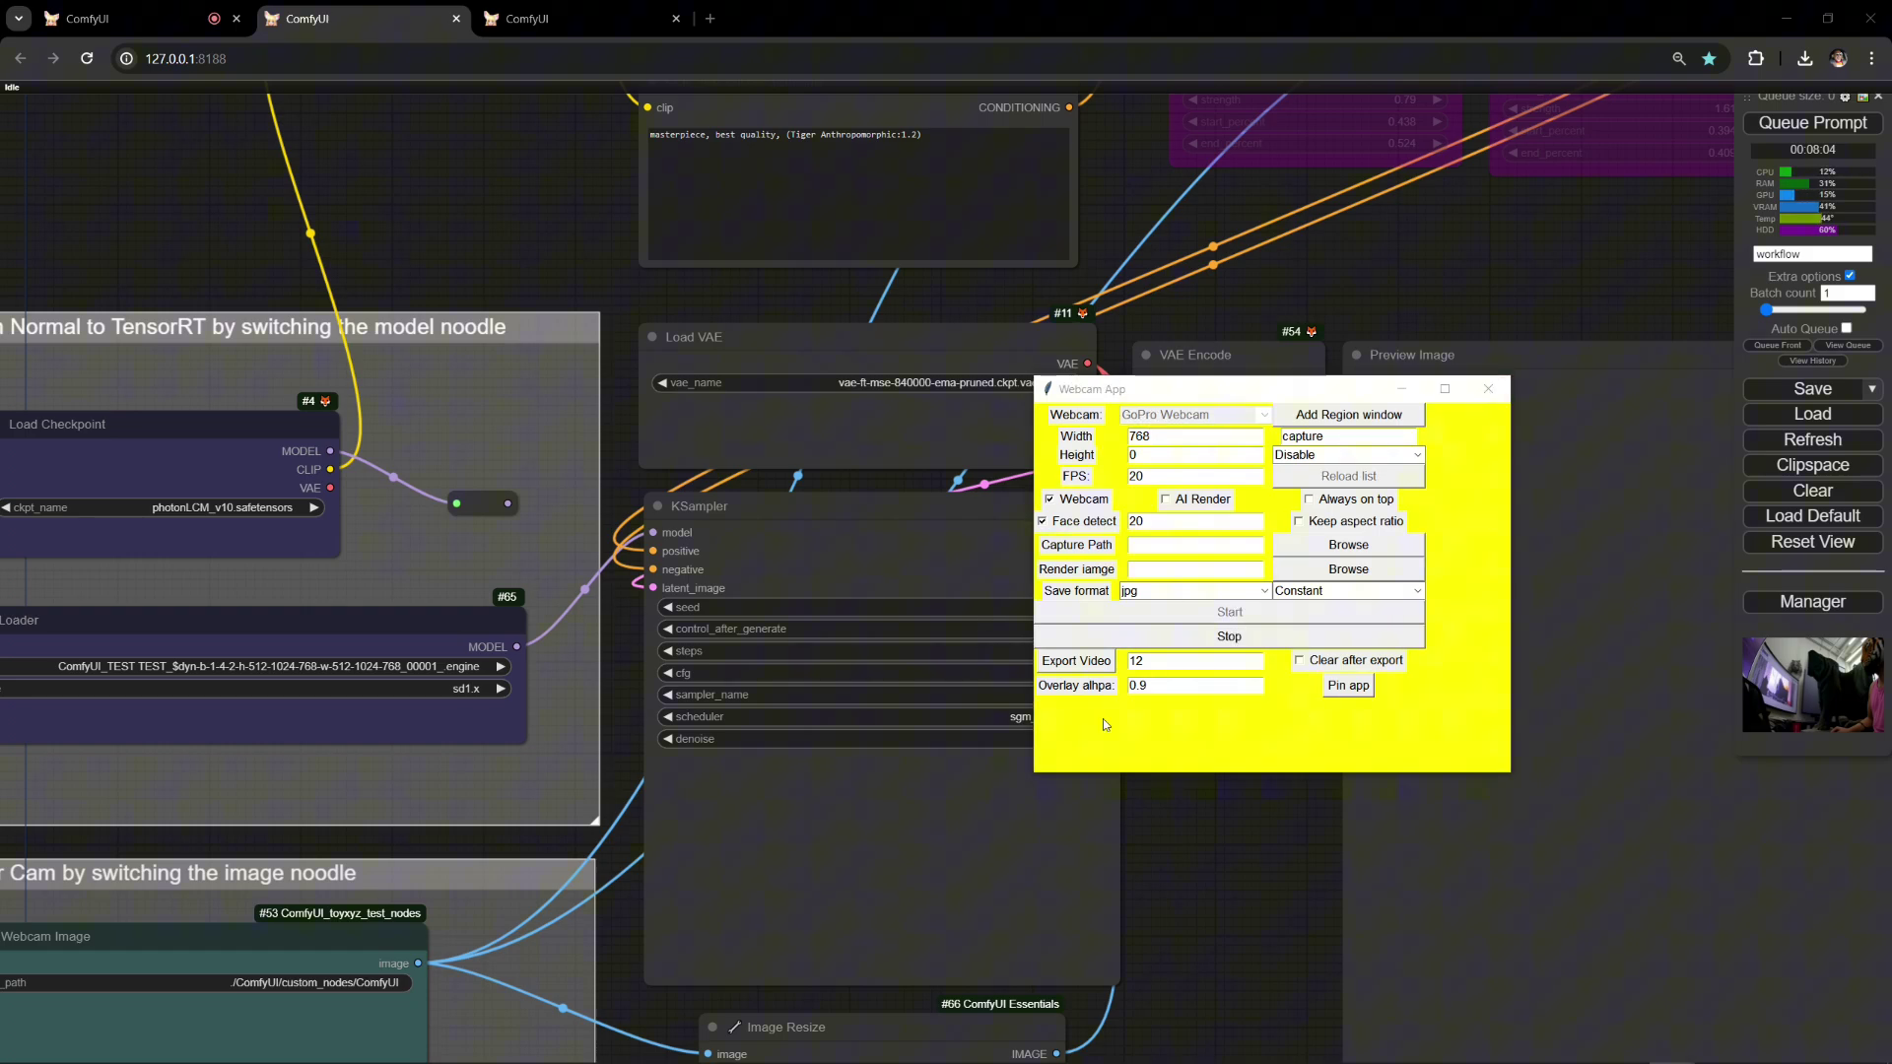
left_click(1028, 692)
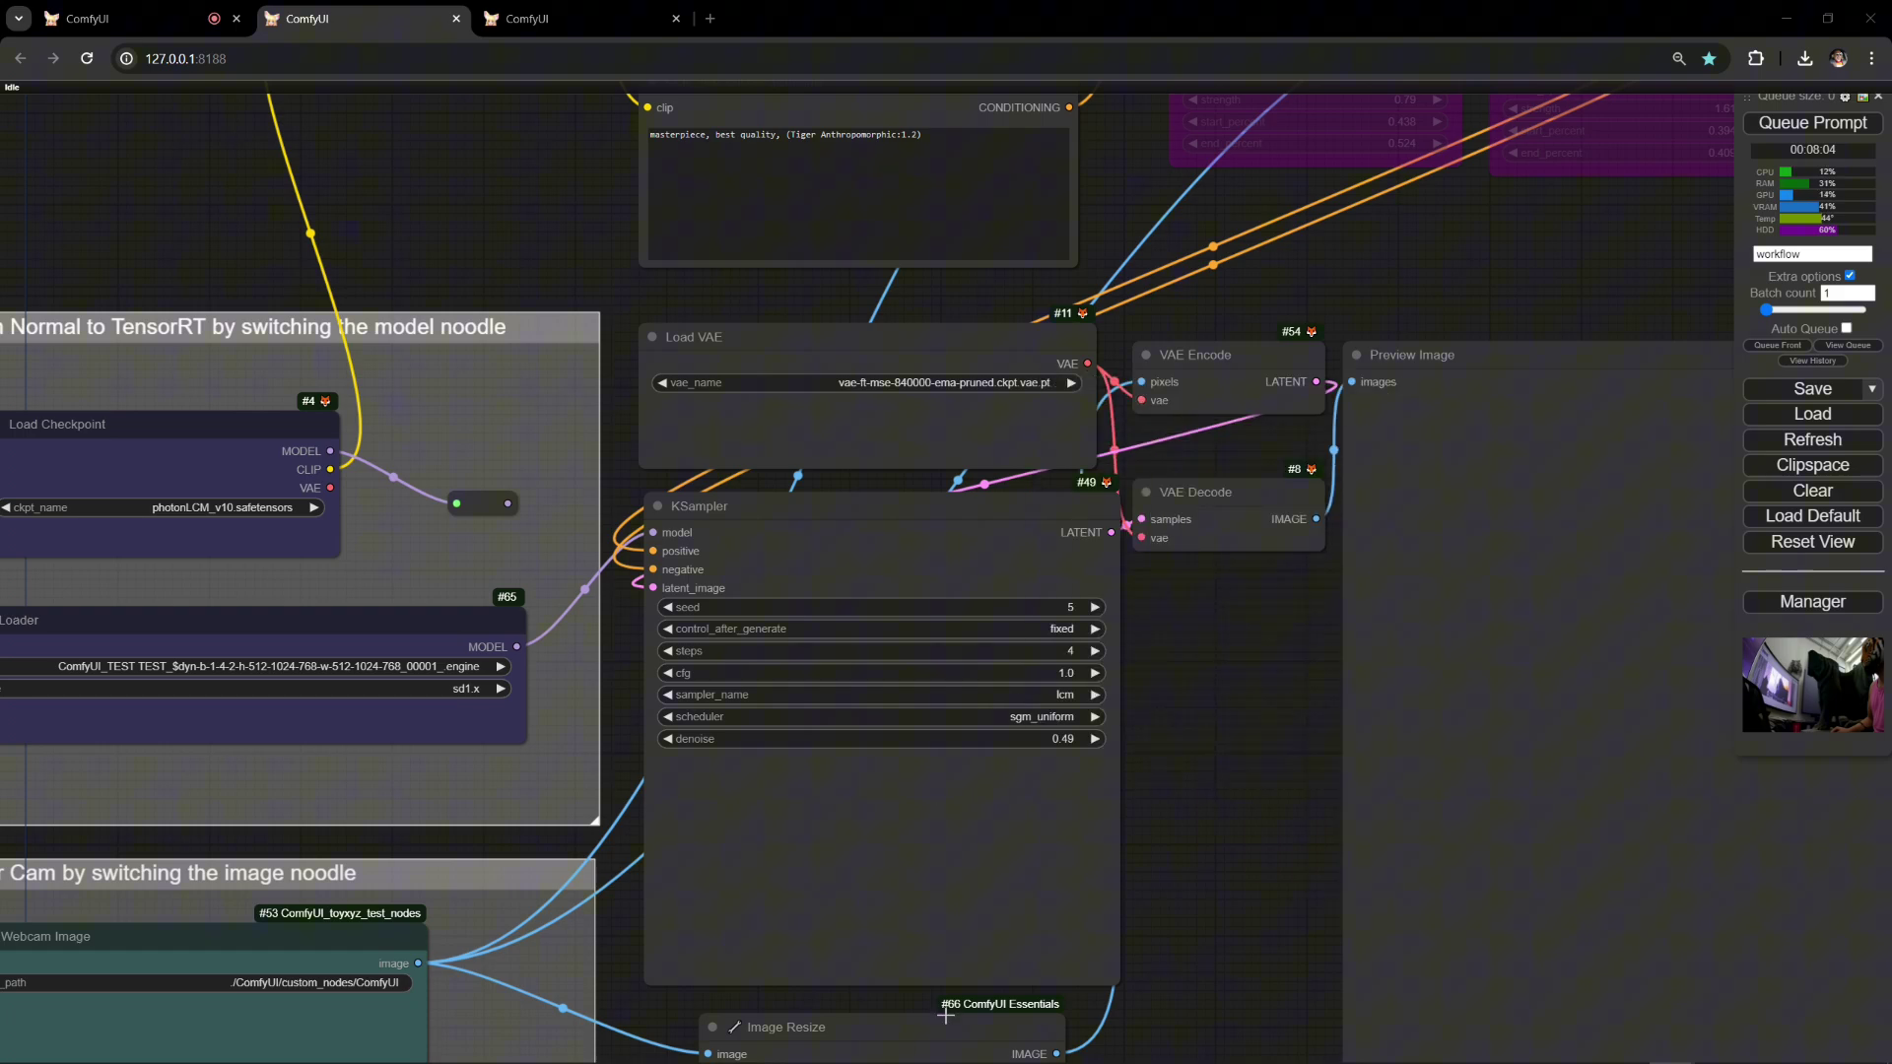
Step: Colour the negative prompt node CLIP Text Encode #7 red
left_click_drag(946, 1015, 990, 791)
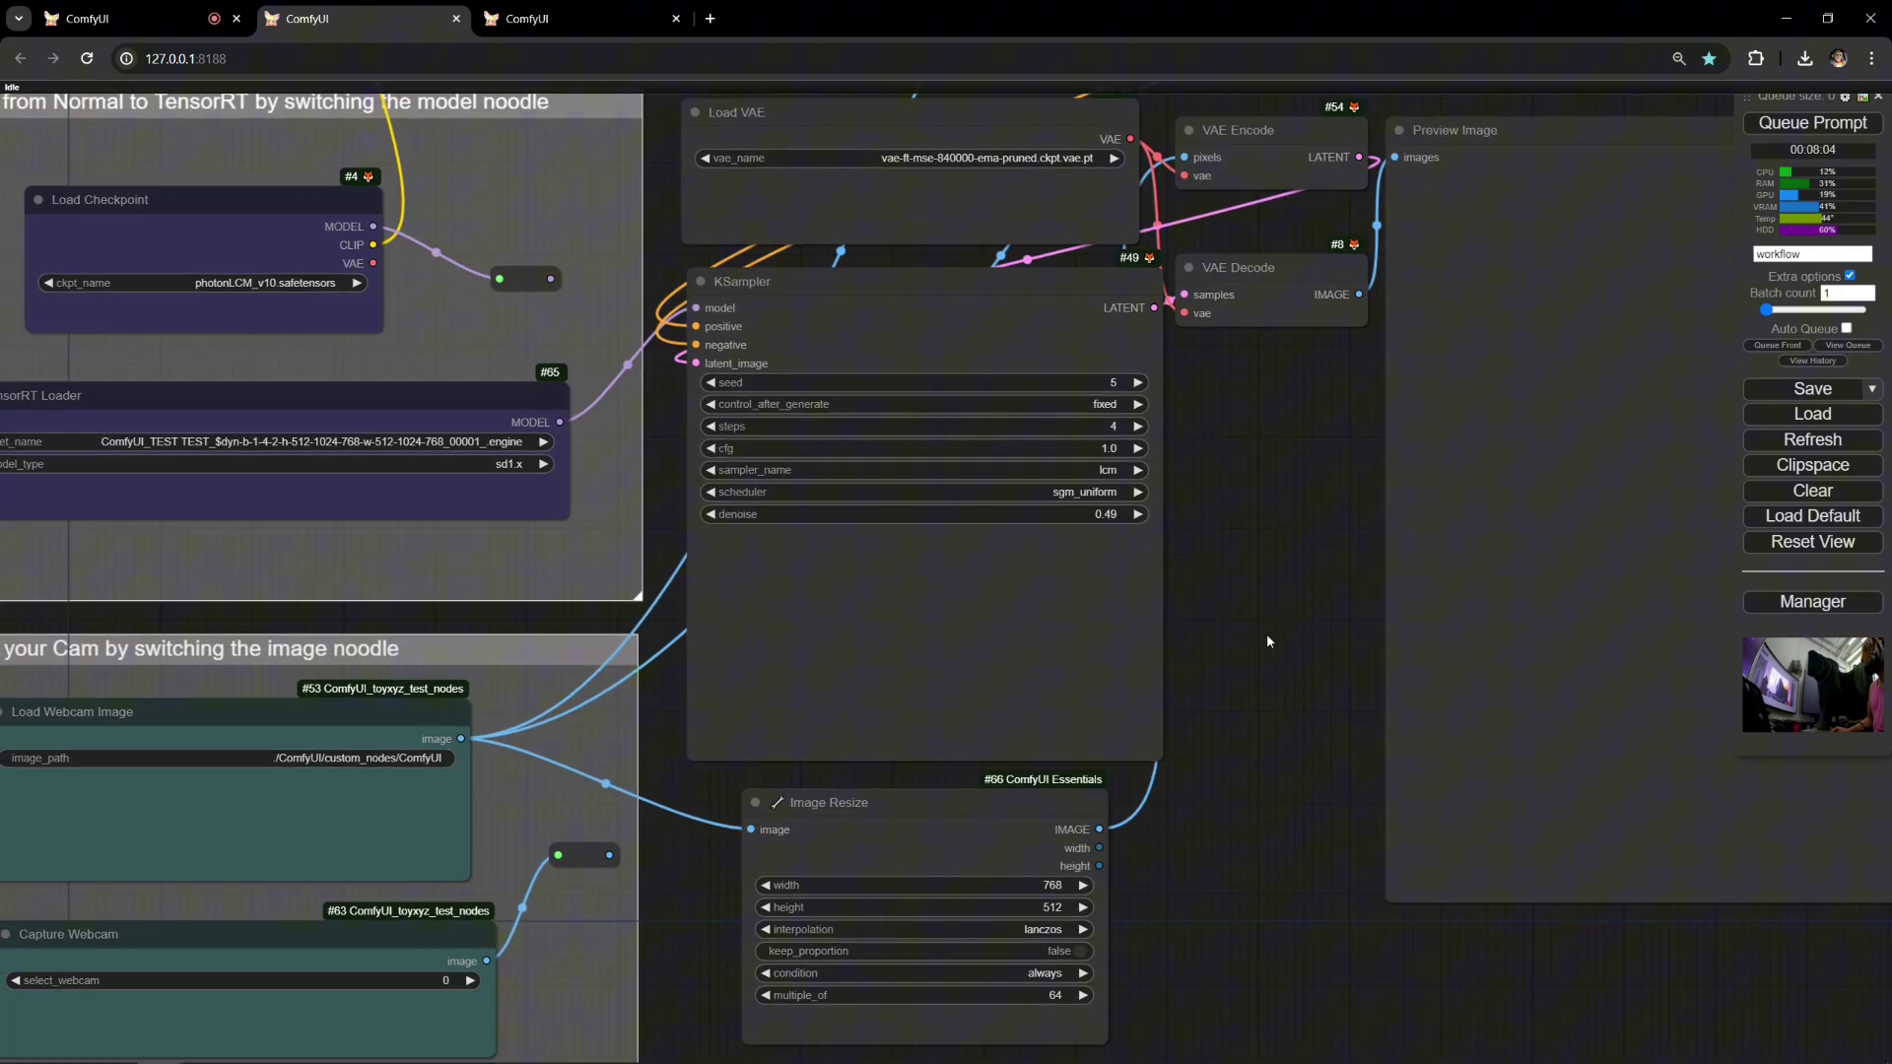
left_click_drag(1276, 302, 1036, 675)
left_click_drag(1261, 361, 1529, 588)
left_click(943, 326)
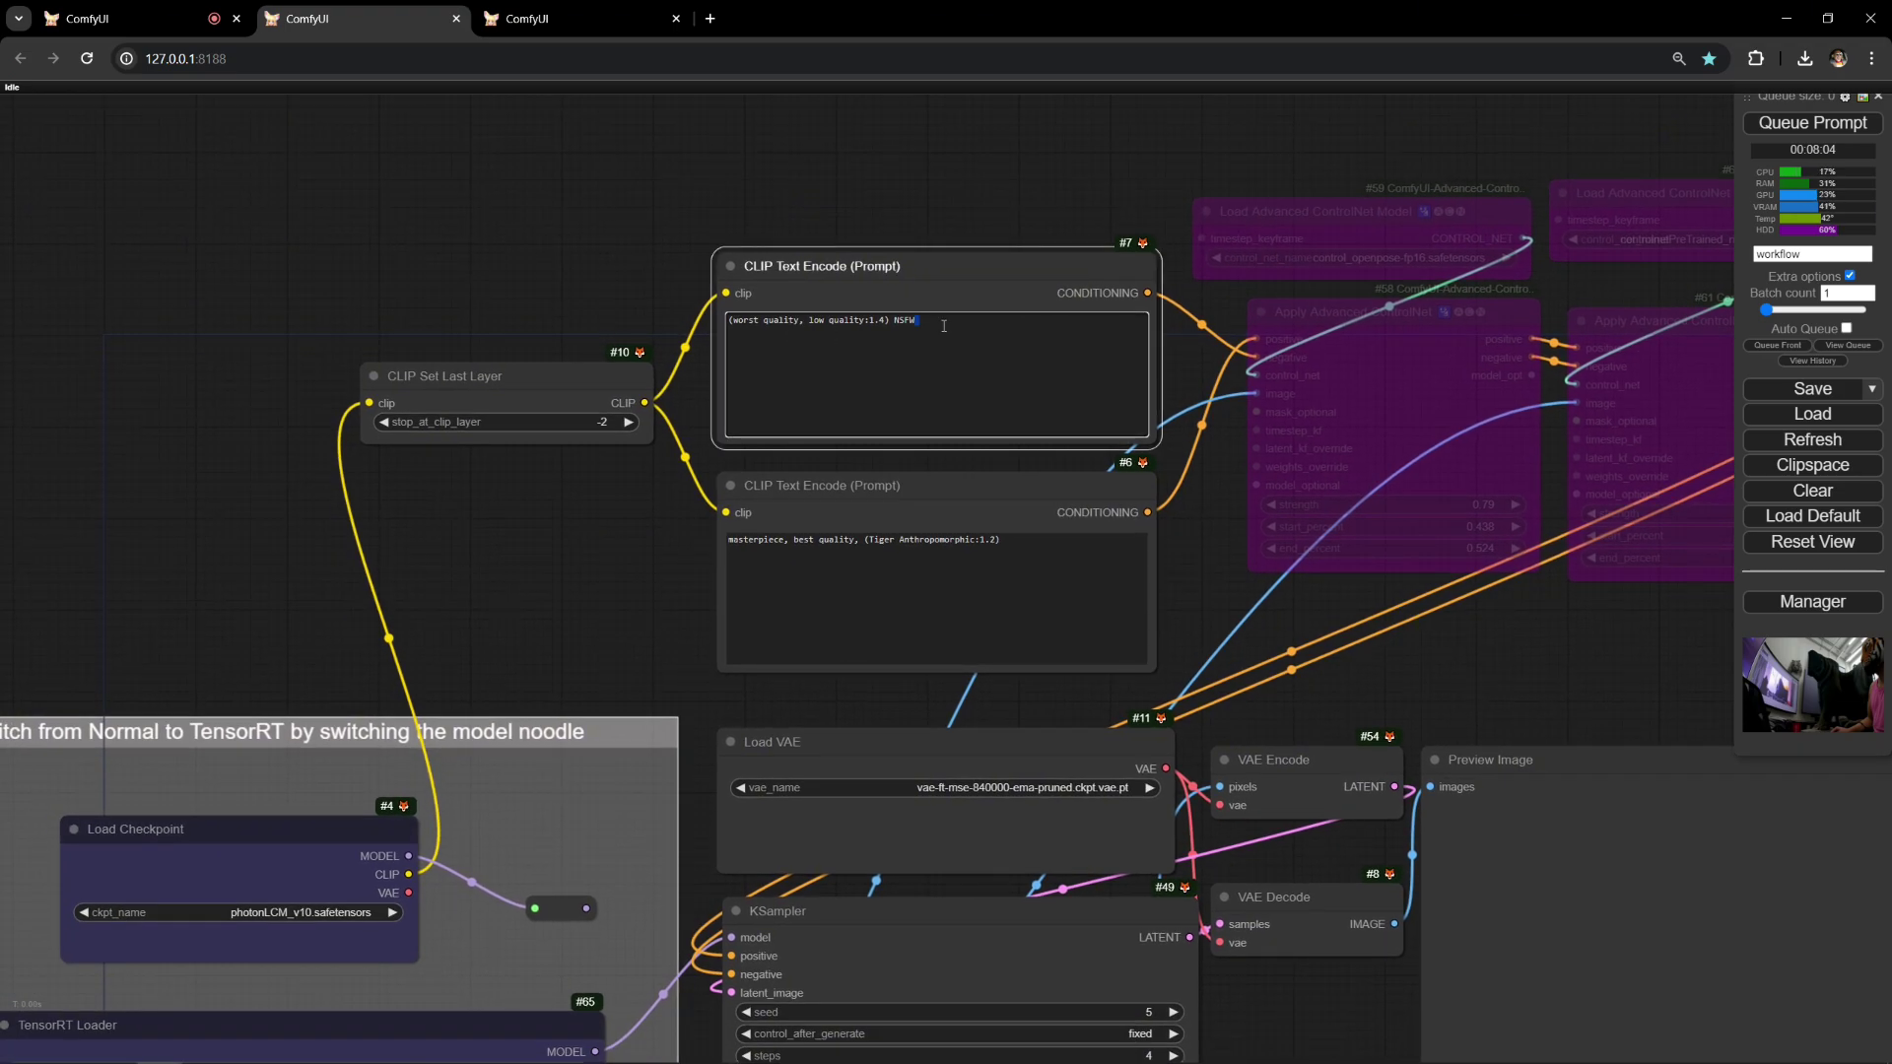
right_click(1014, 288)
left_click(1124, 548)
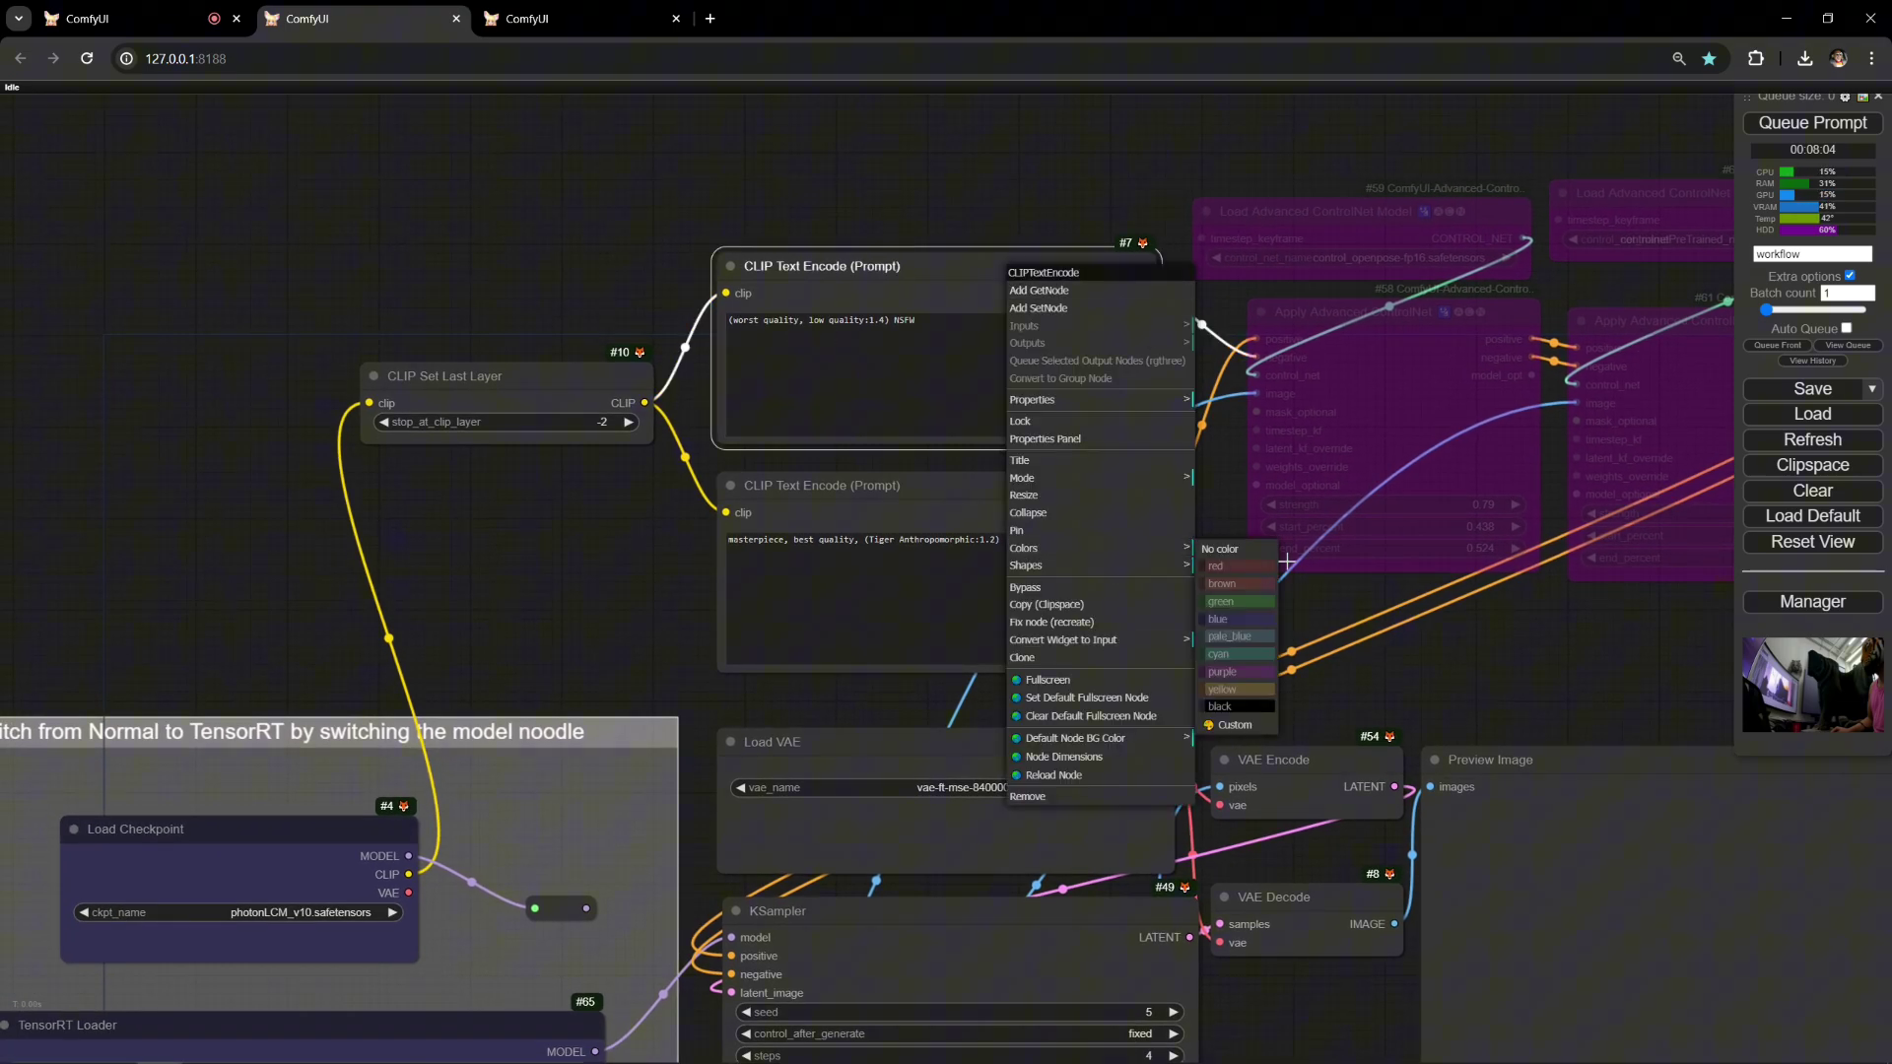
left_click(1240, 567)
Step: Colour the positive tiger prompt node CLIP Text Encode #6 green
left_click(997, 486)
right_click(997, 486)
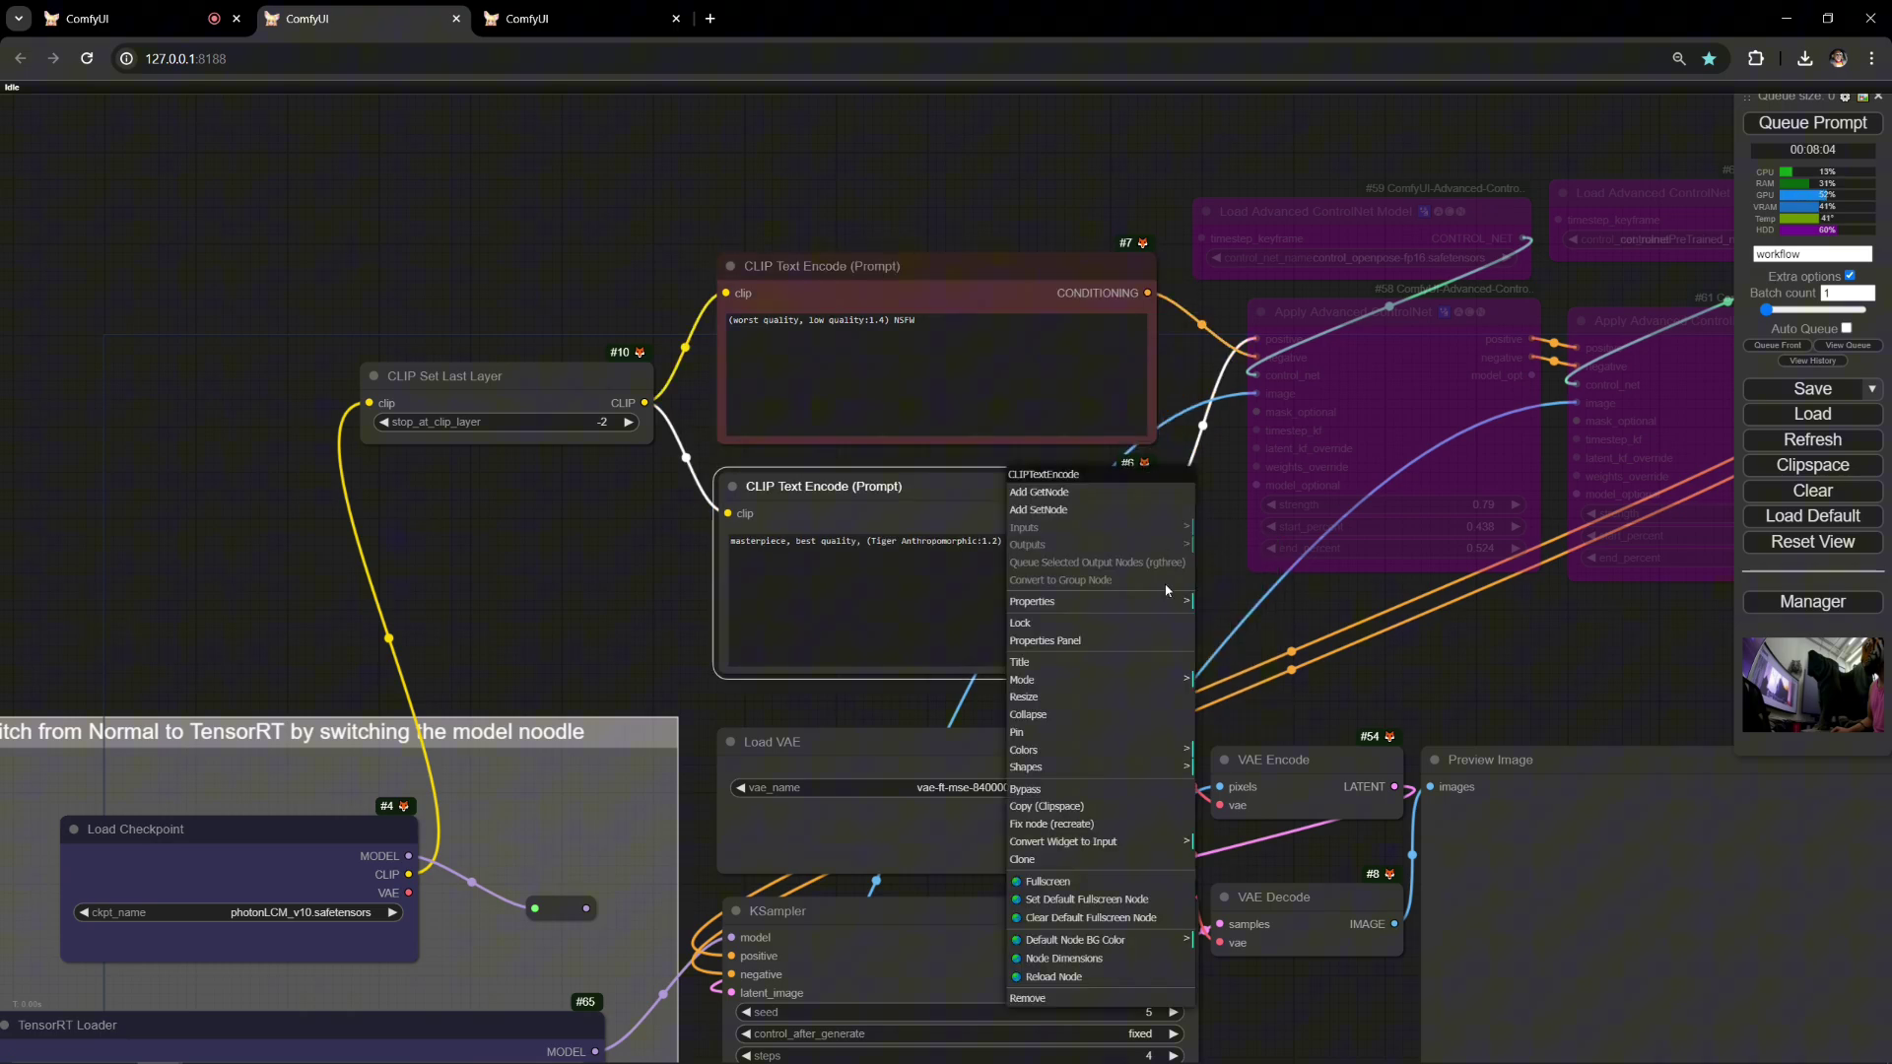
left_click(1153, 759)
left_click(1252, 787)
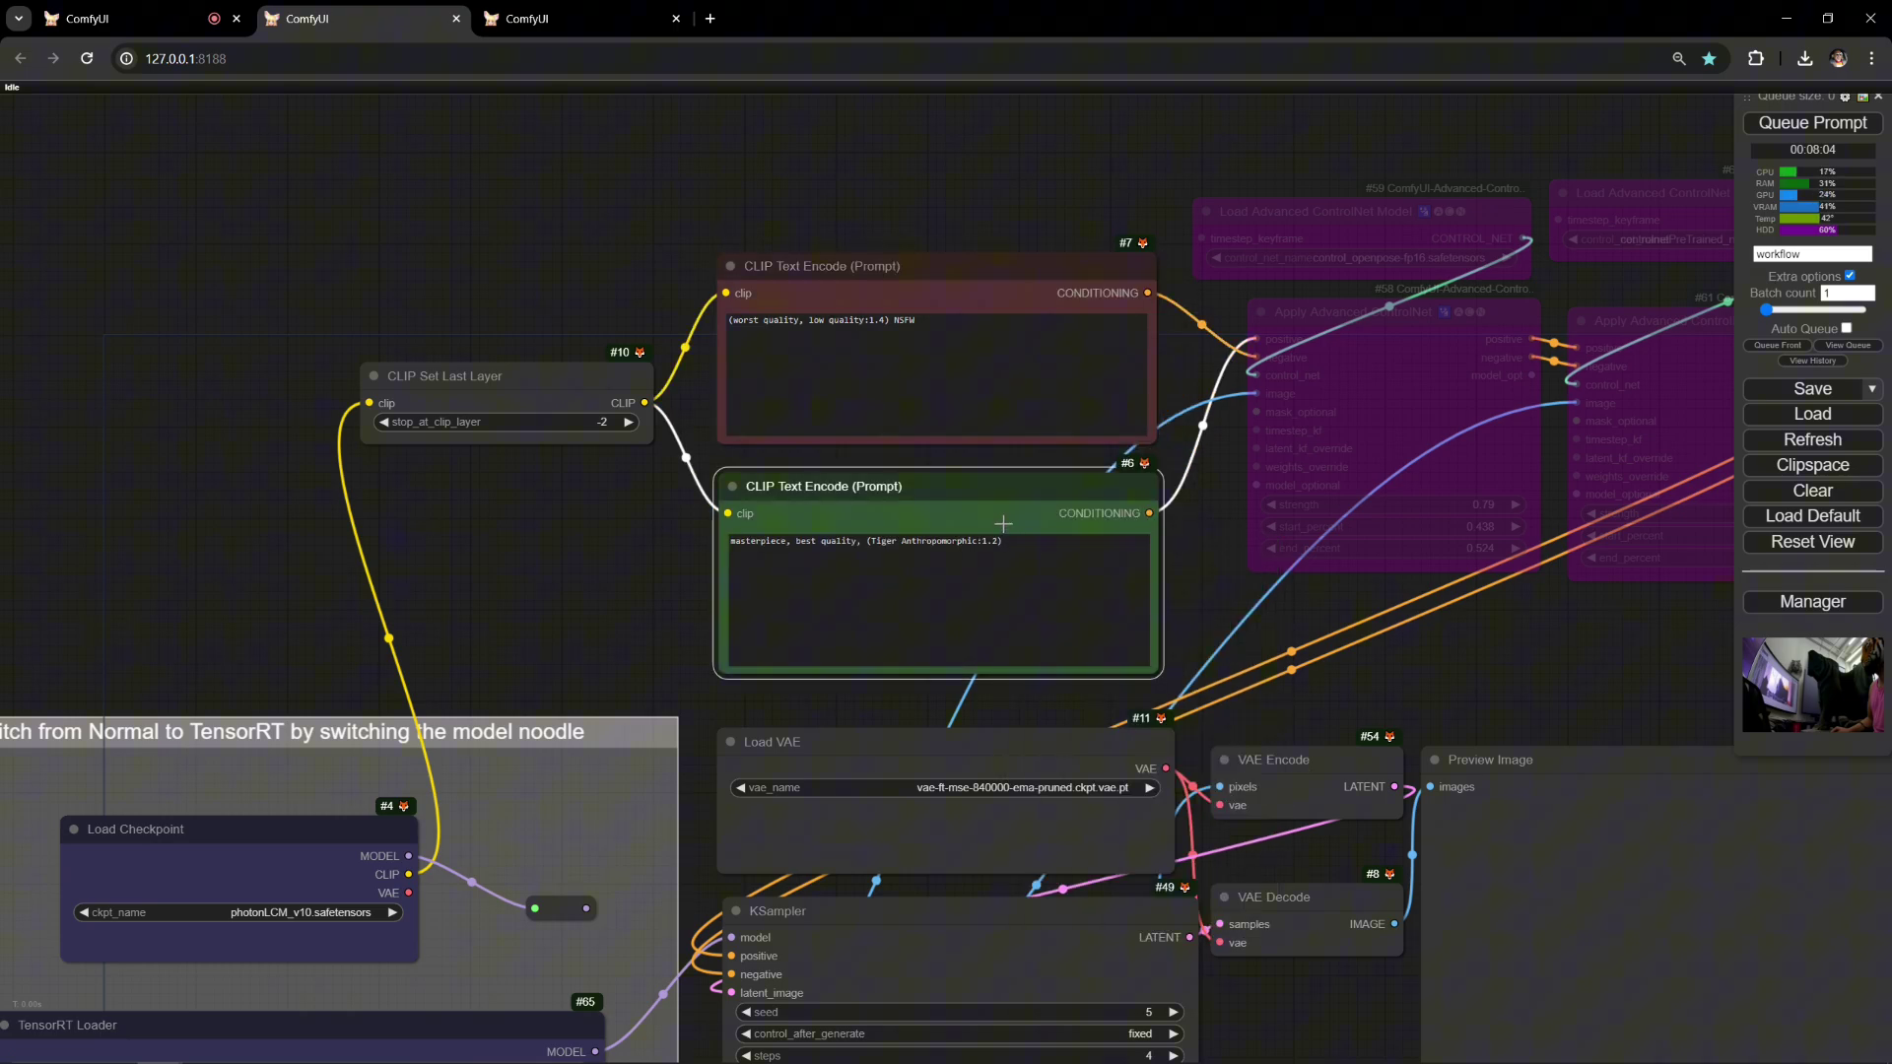
Step: Stack the green prompt node above the red one and recentre the workflow
left_click_drag(933, 264, 938, 634)
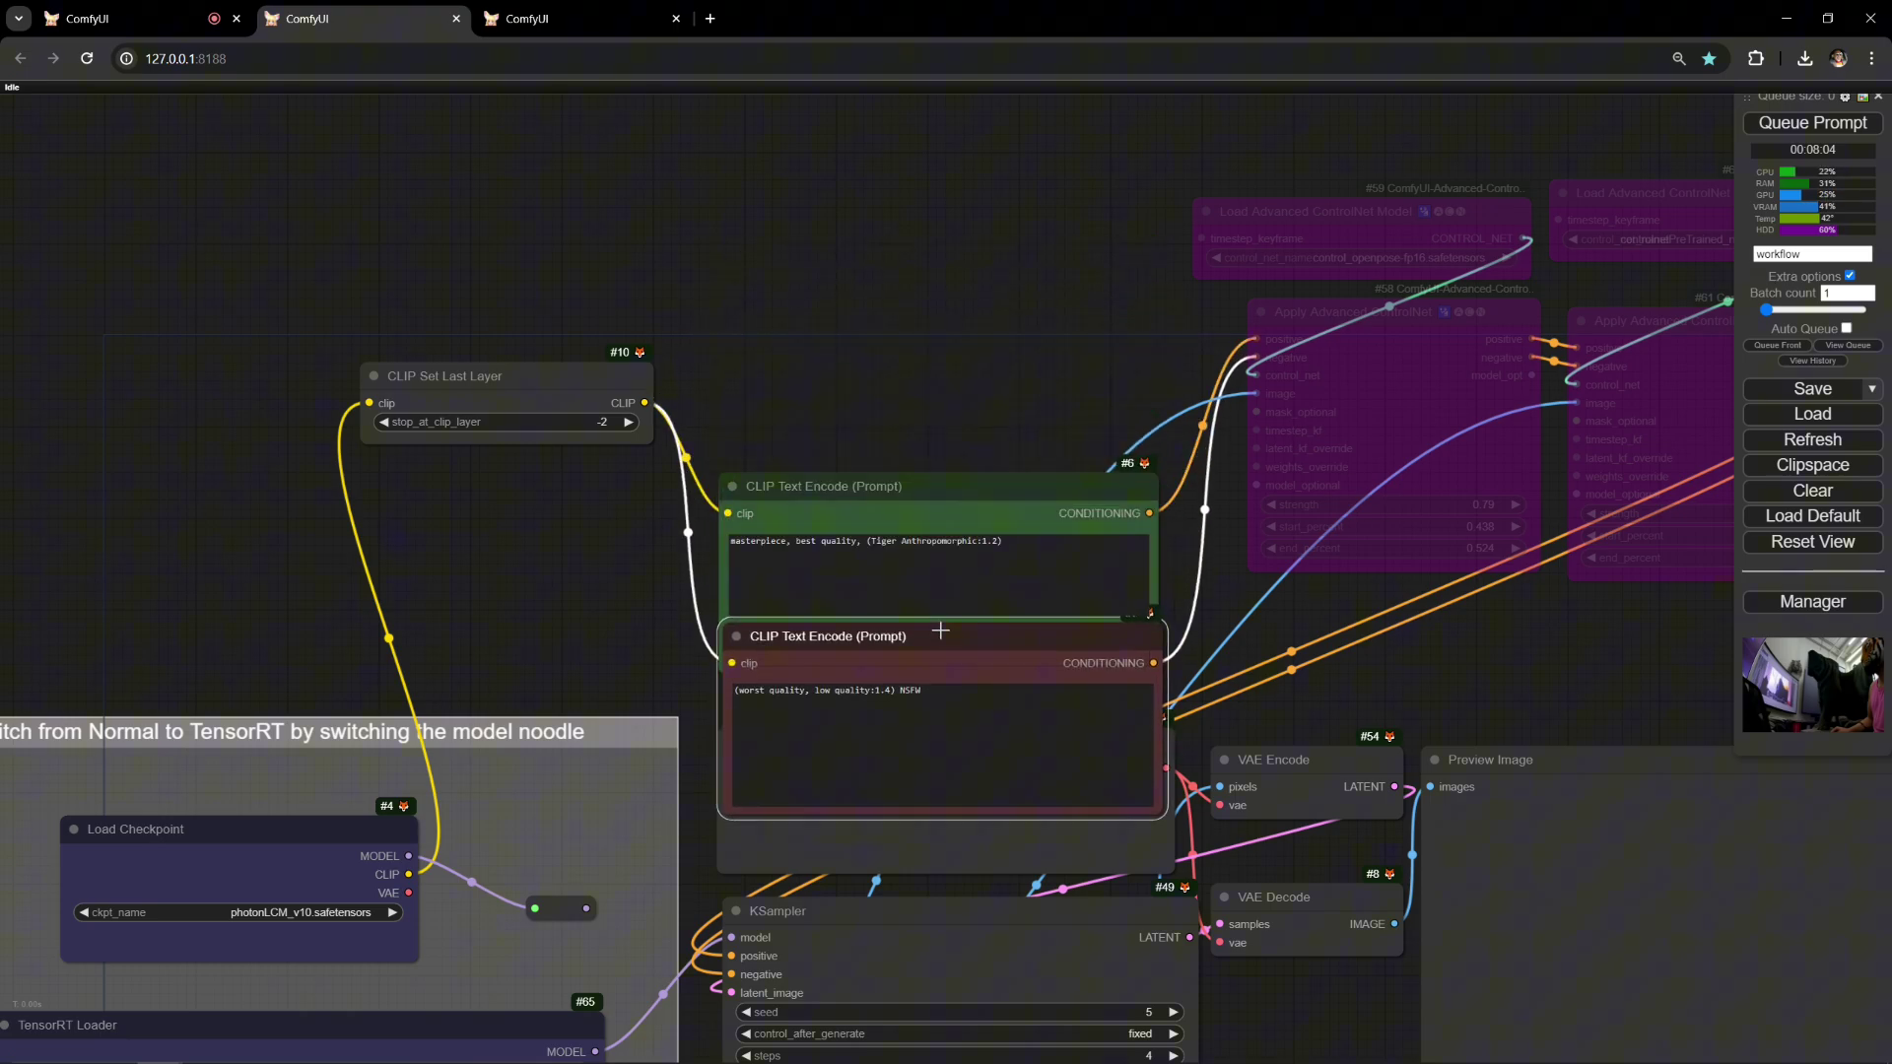
left_click_drag(935, 514, 931, 317)
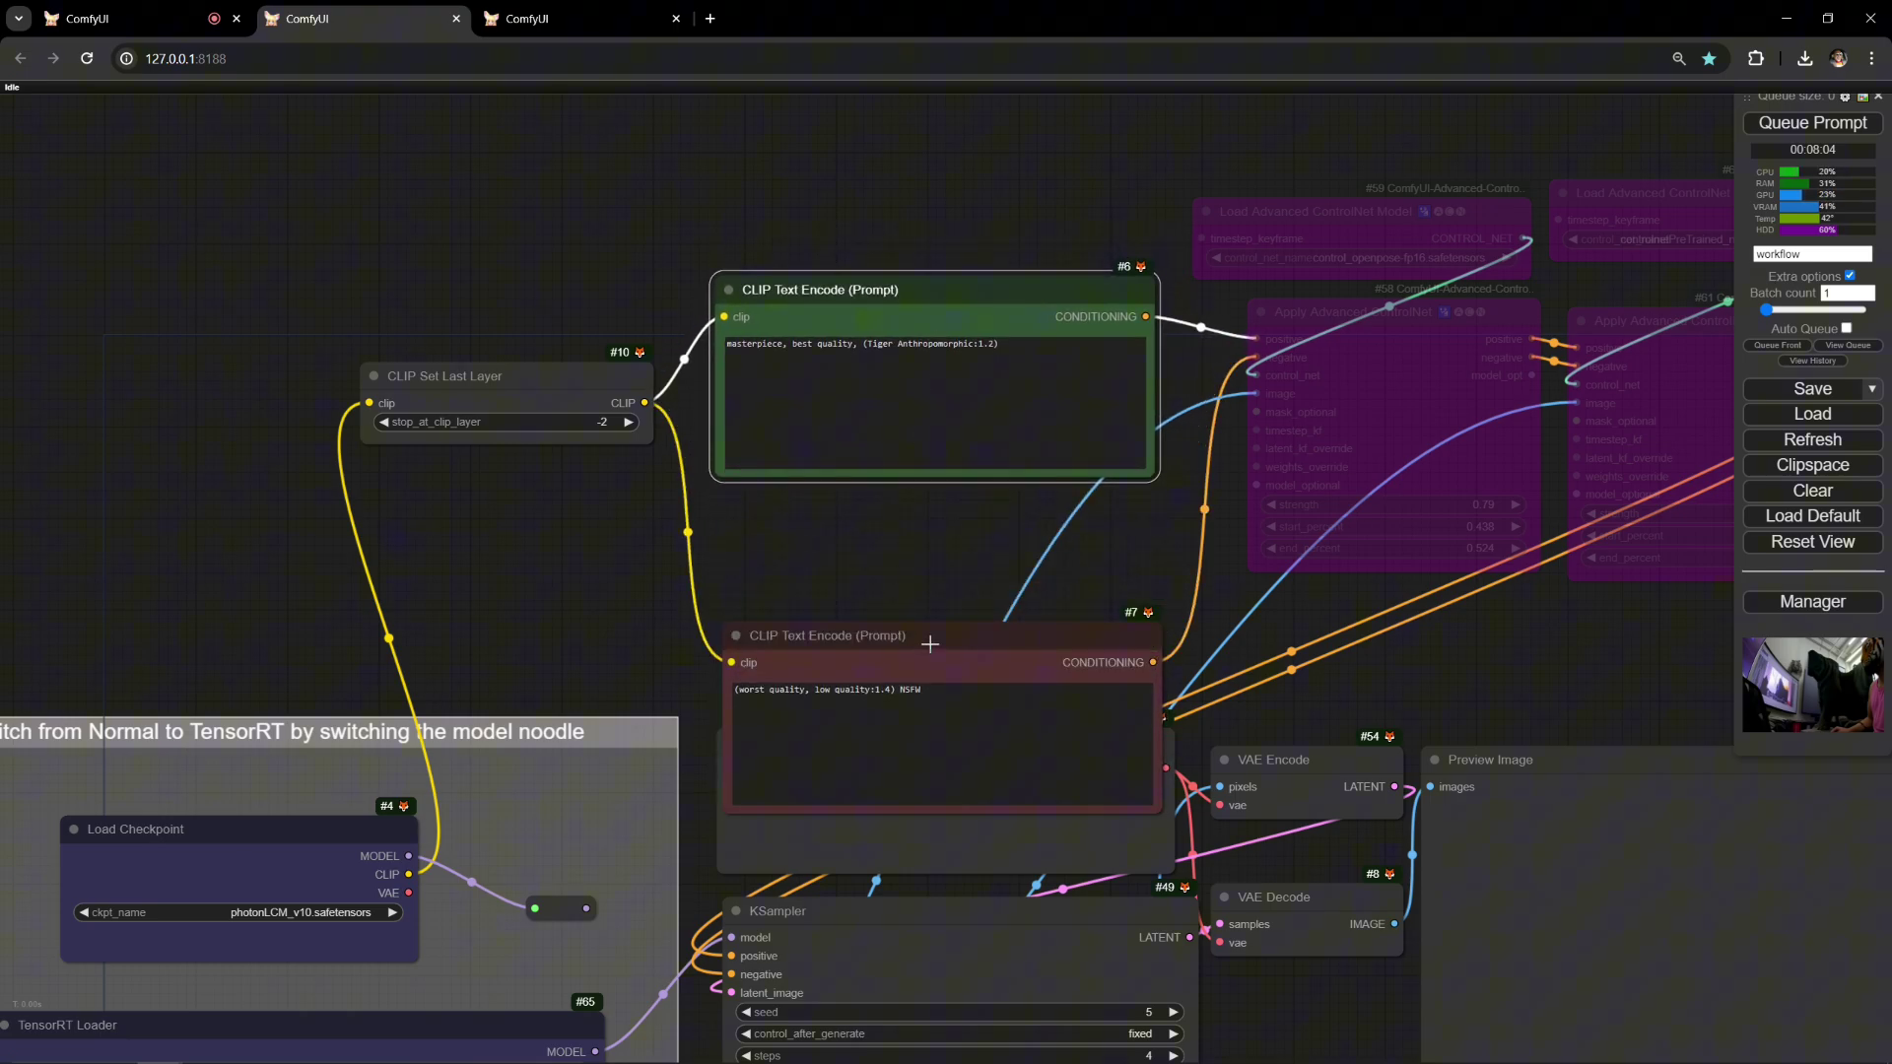
left_click_drag(930, 643, 921, 525)
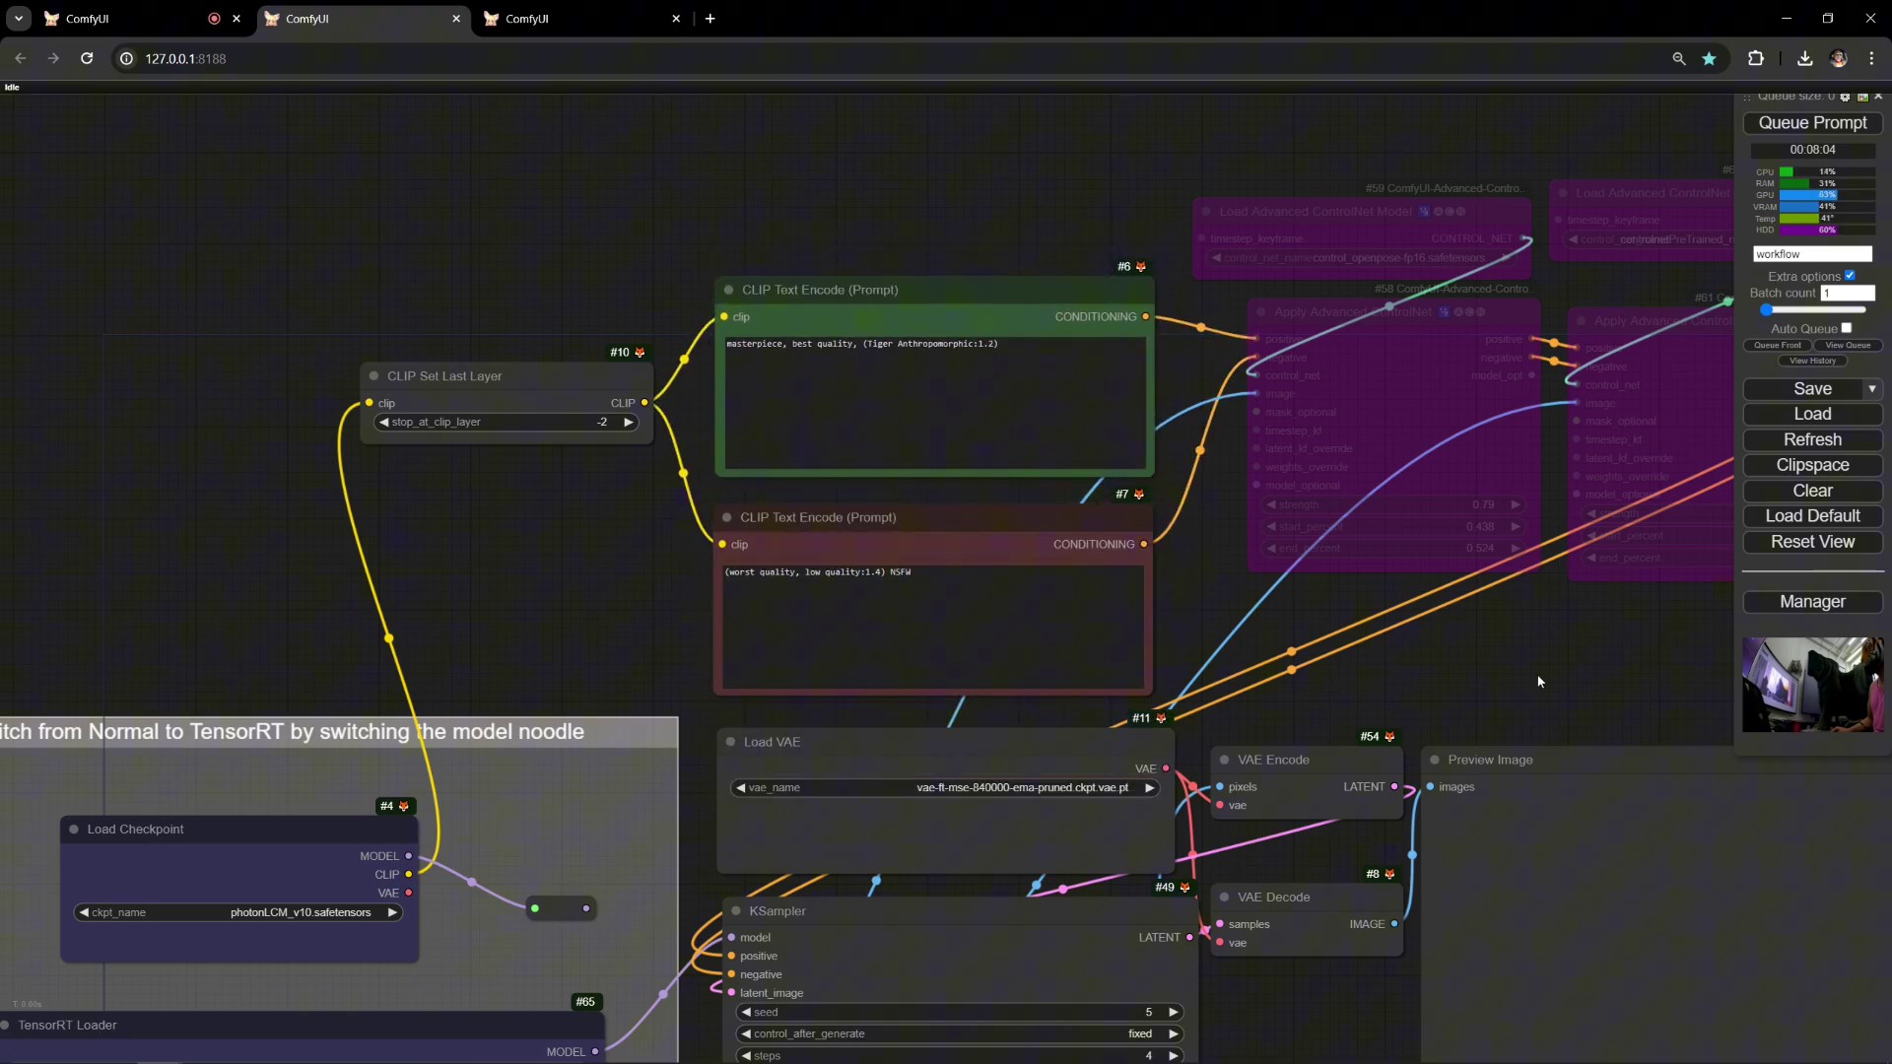
scroll(1541, 682, "down", 4)
left_click_drag(1141, 811, 678, 614)
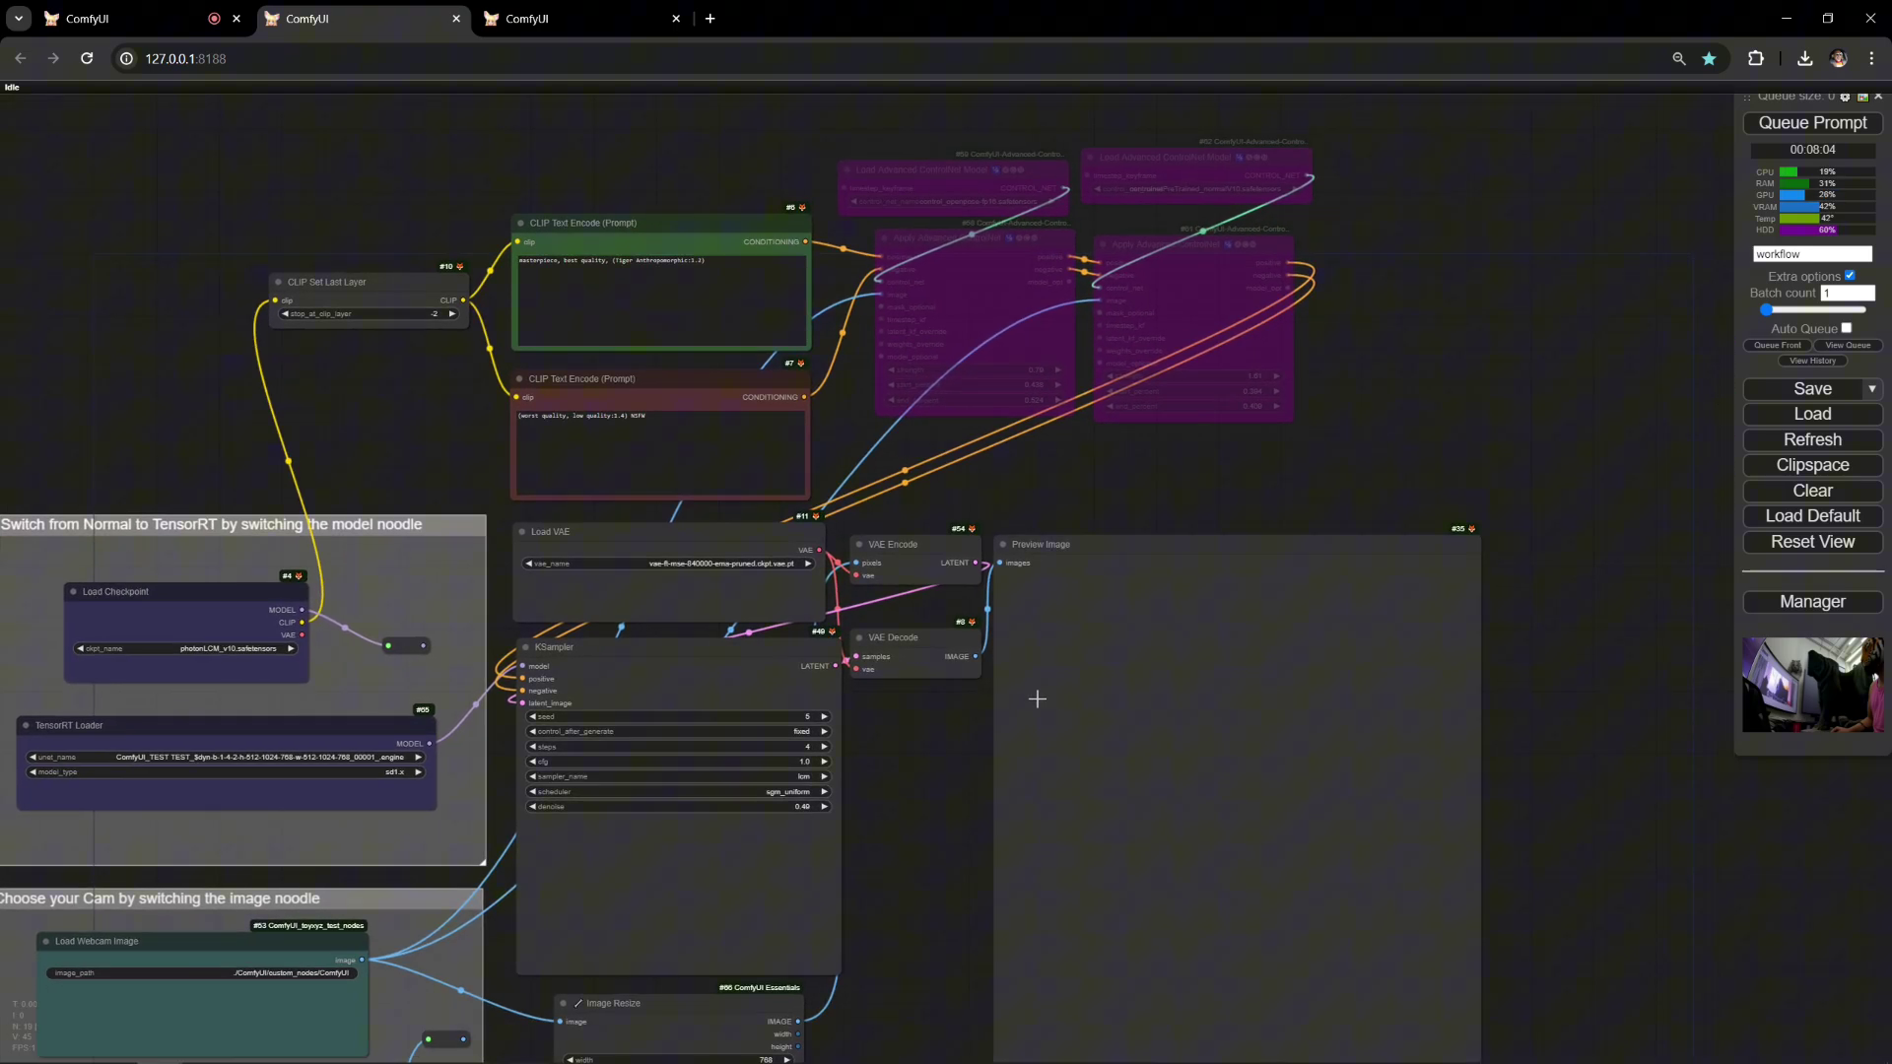
left_click_drag(875, 723, 1088, 599)
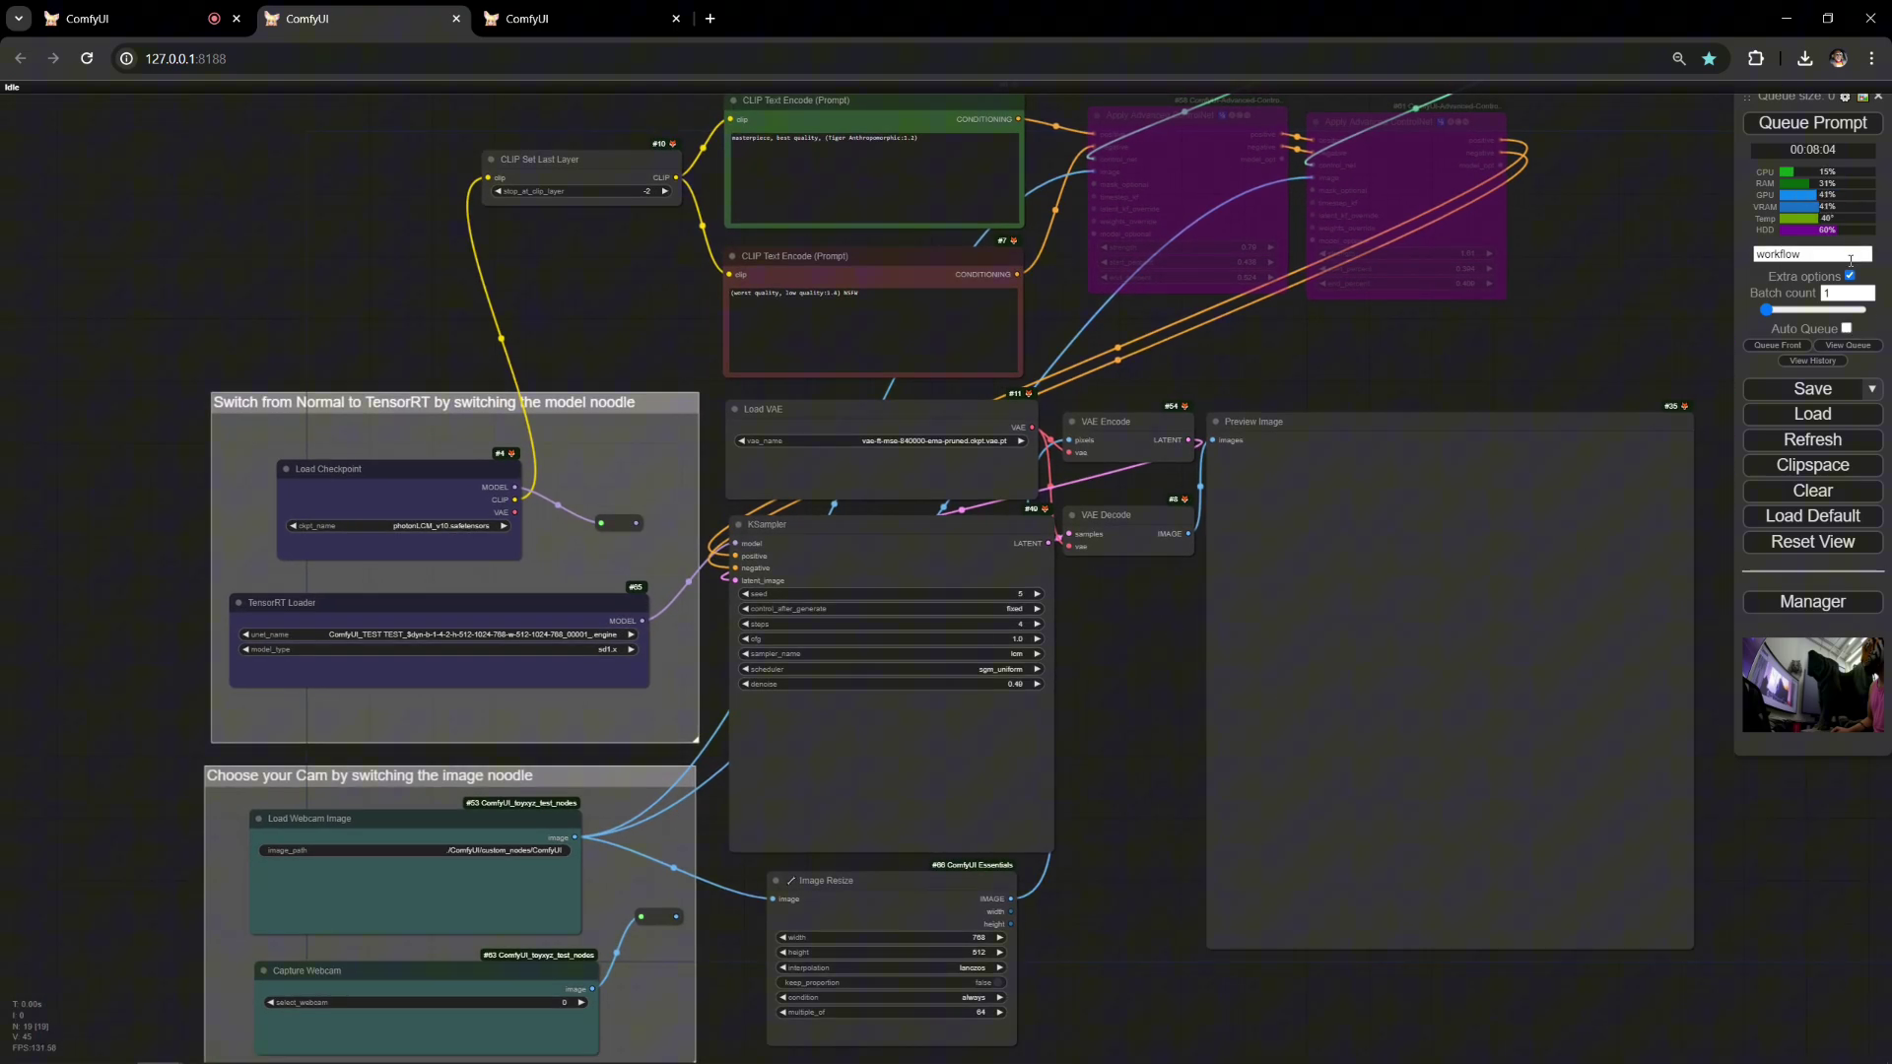
Step: Enable Auto Queue in the extra options and queue the webcam workflow
left_click(1851, 277)
left_click(1851, 277)
left_click(1851, 277)
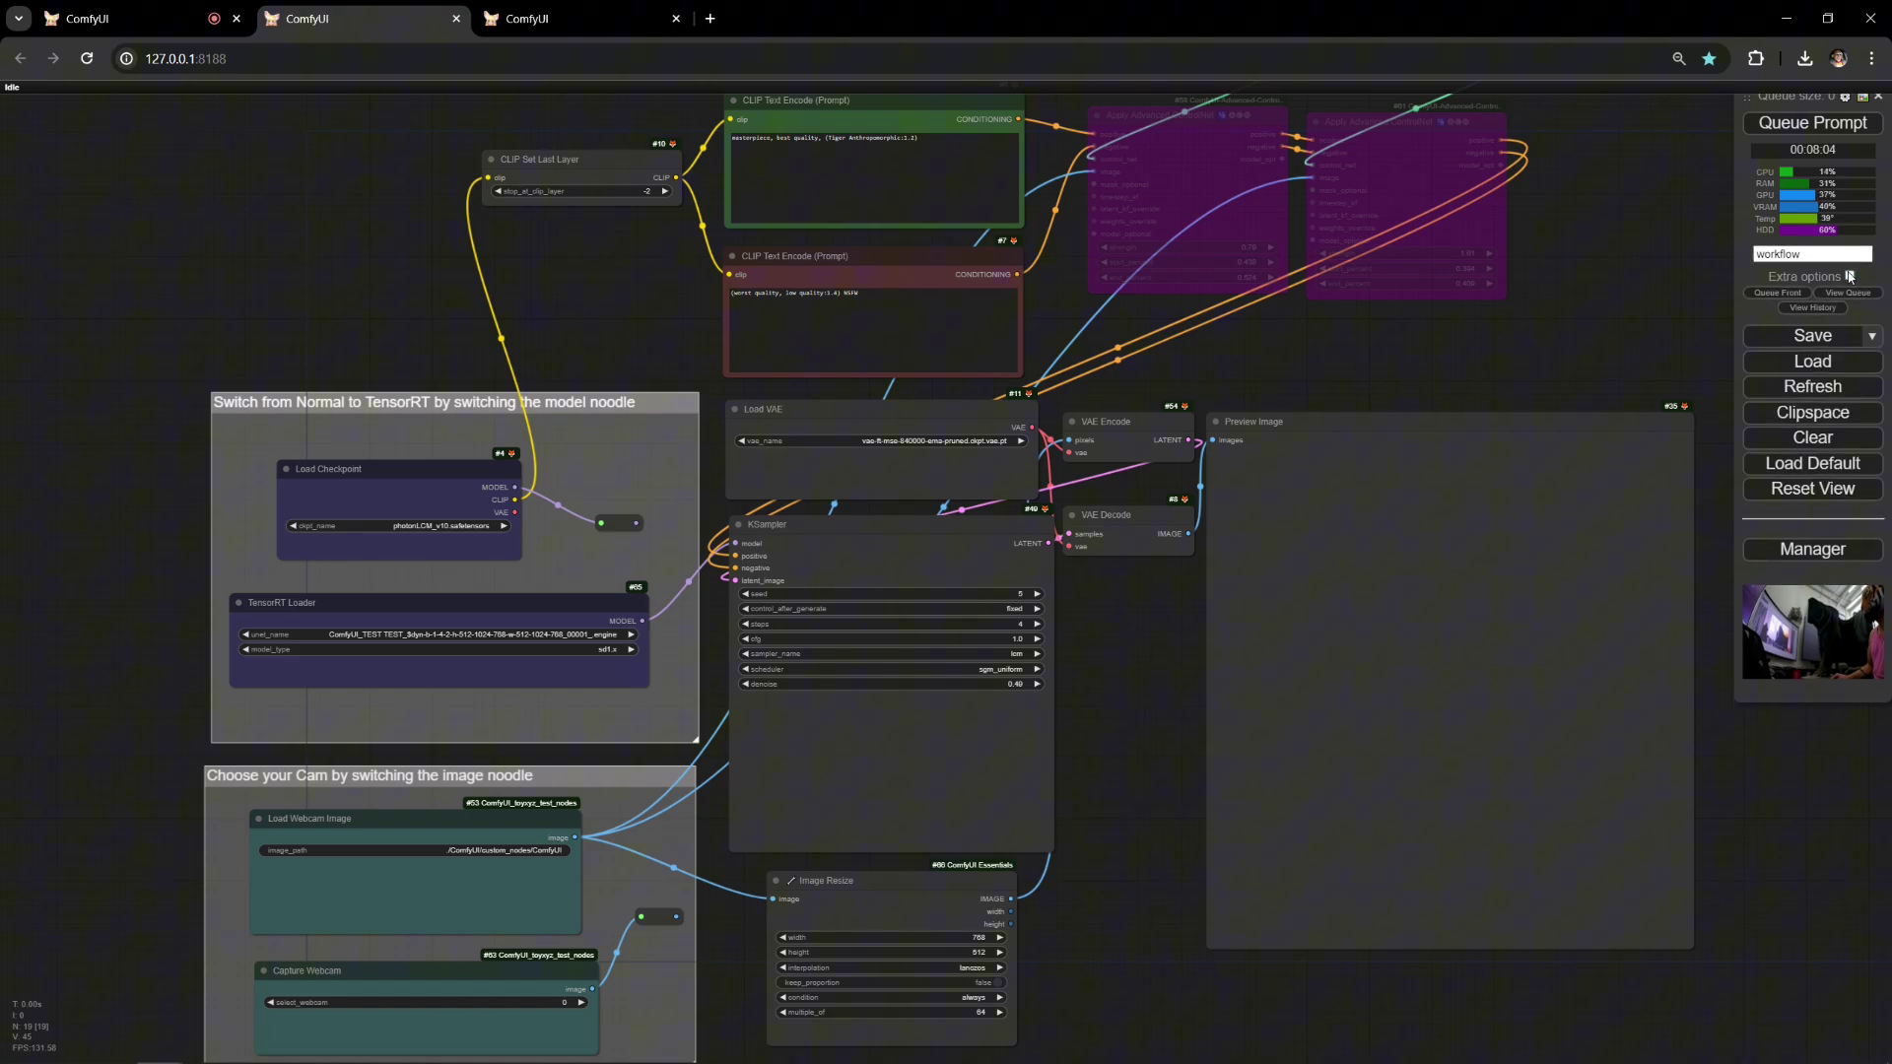
left_click(1851, 277)
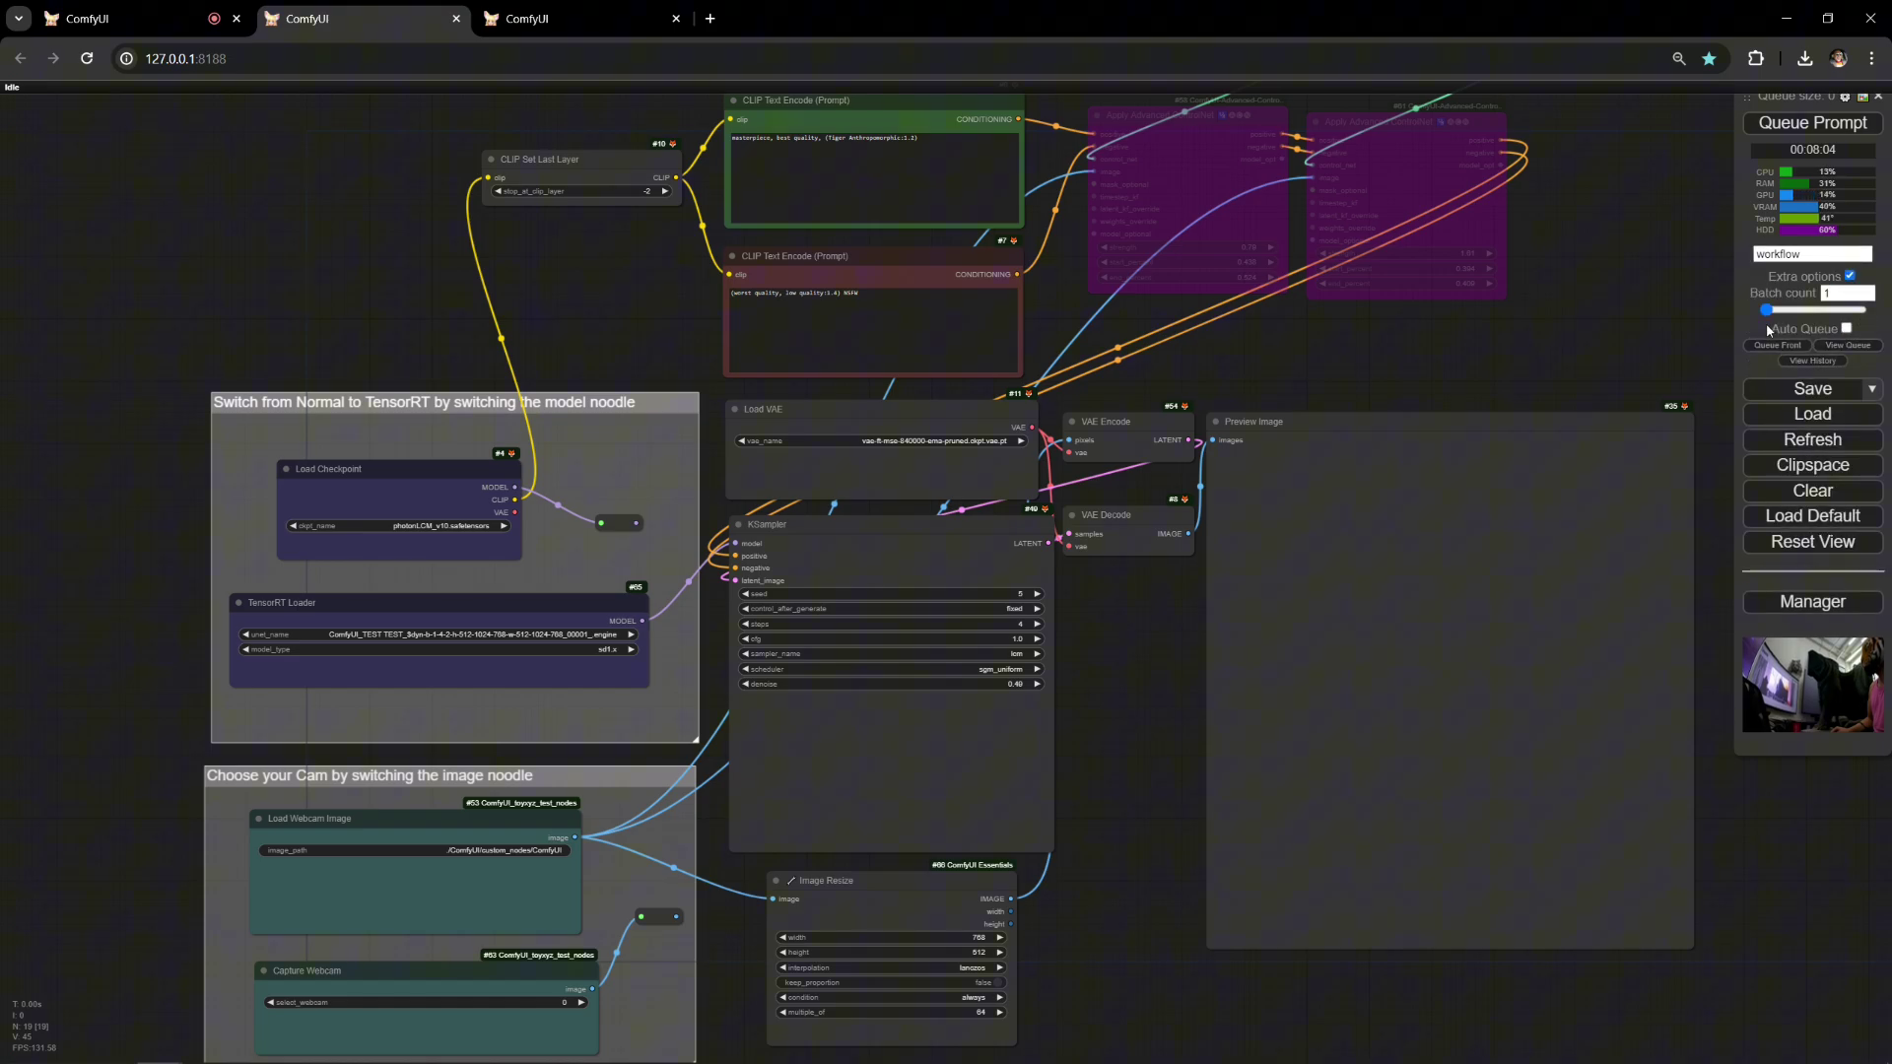
left_click(1848, 331)
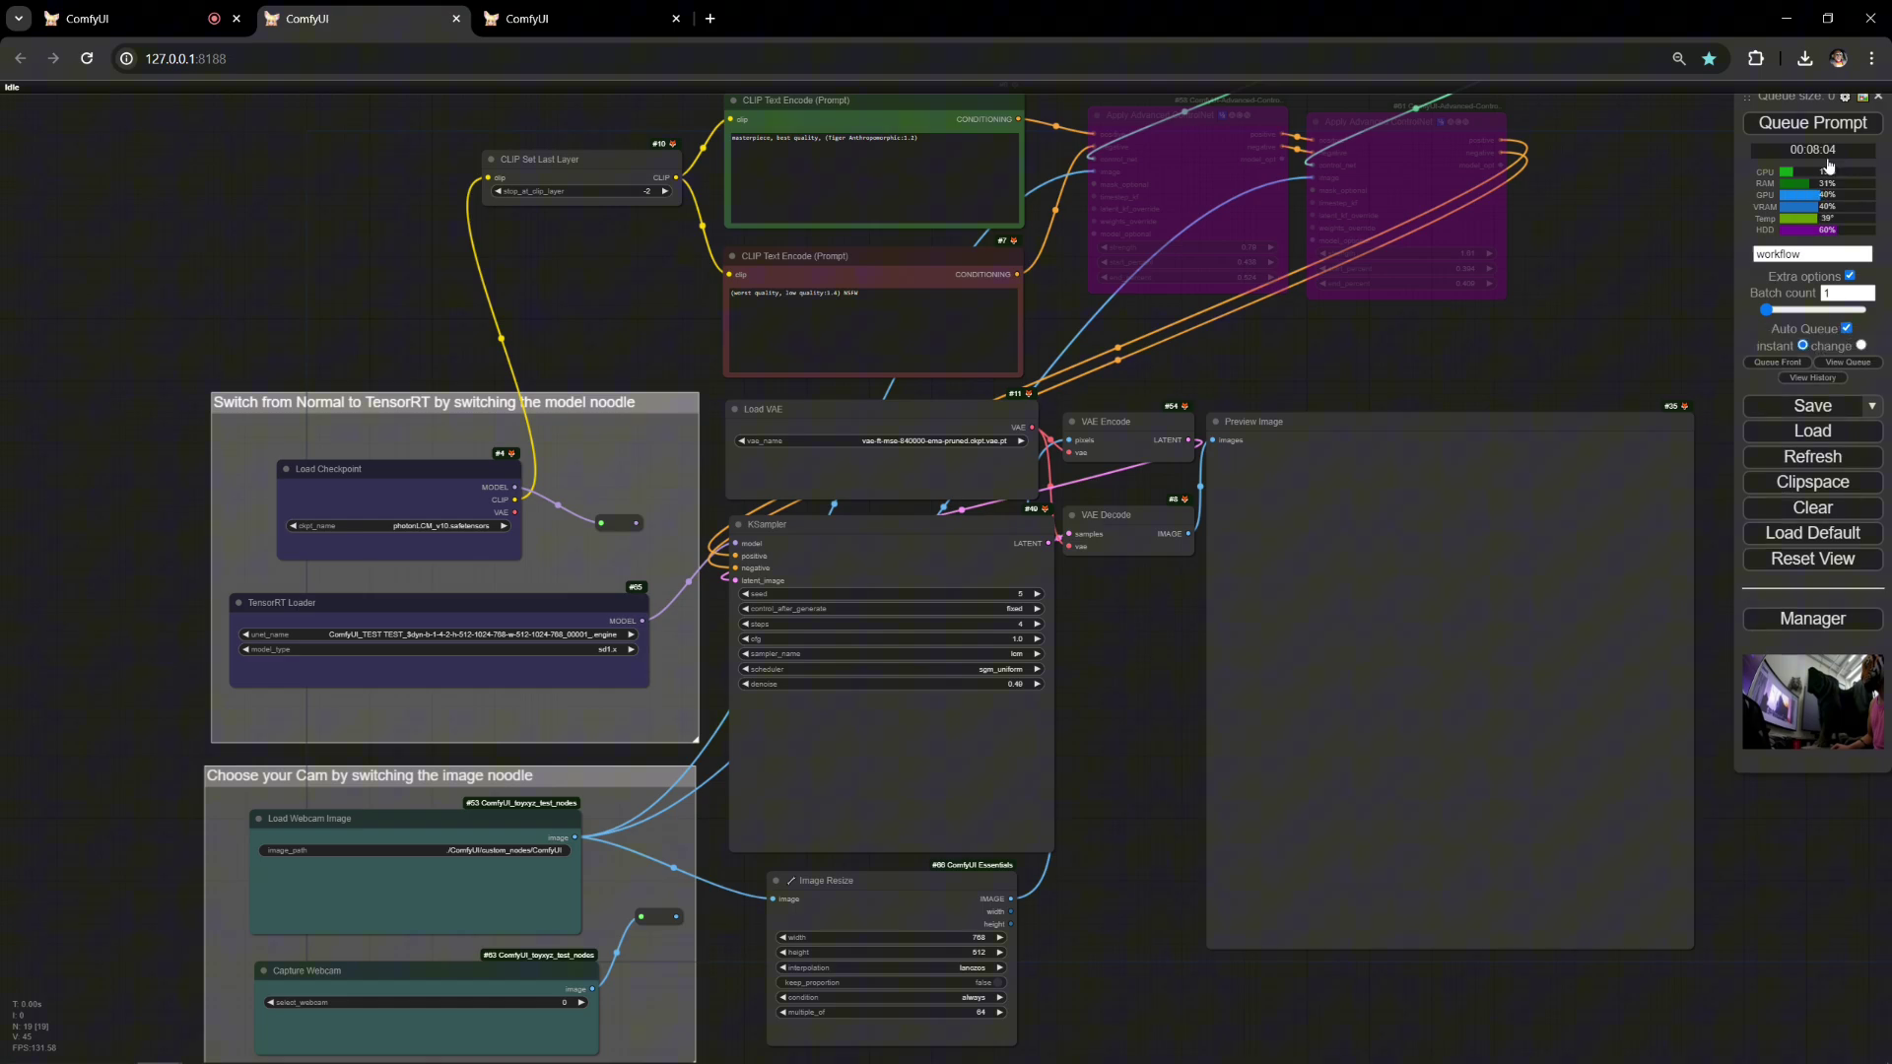
left_click(1841, 125)
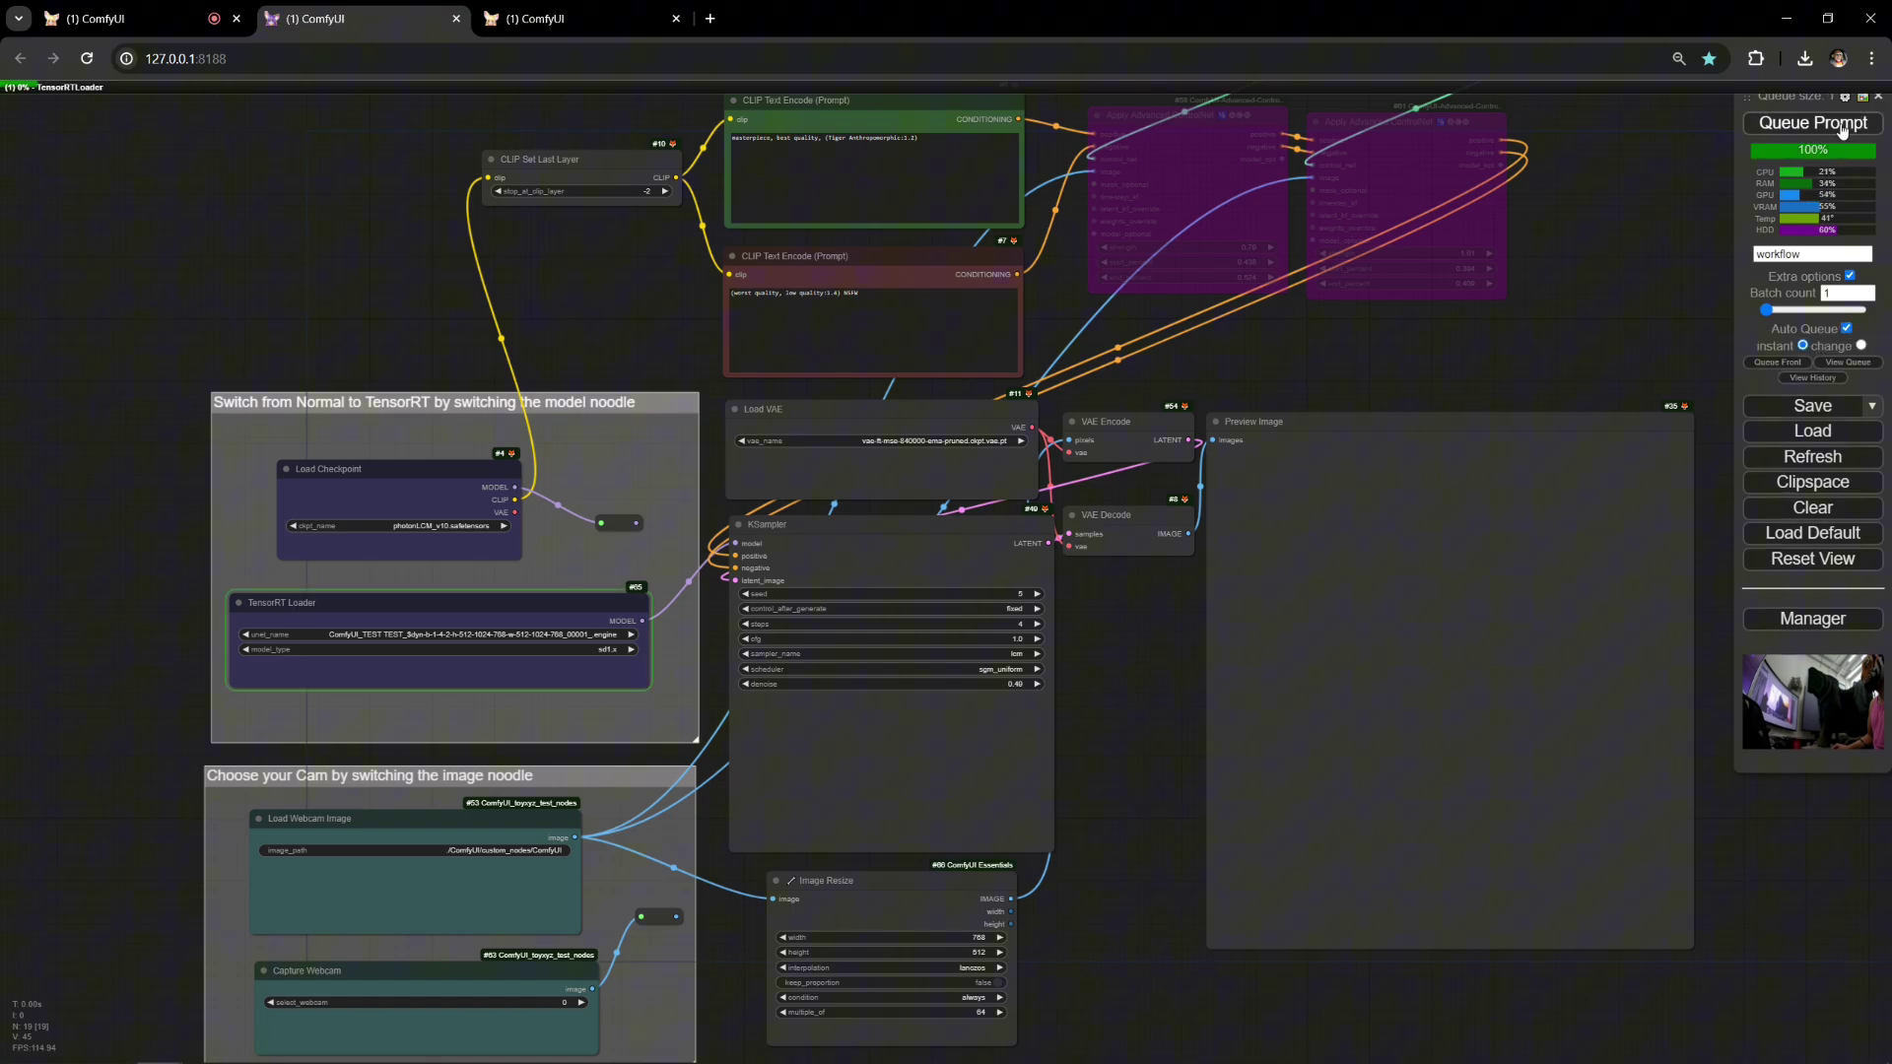